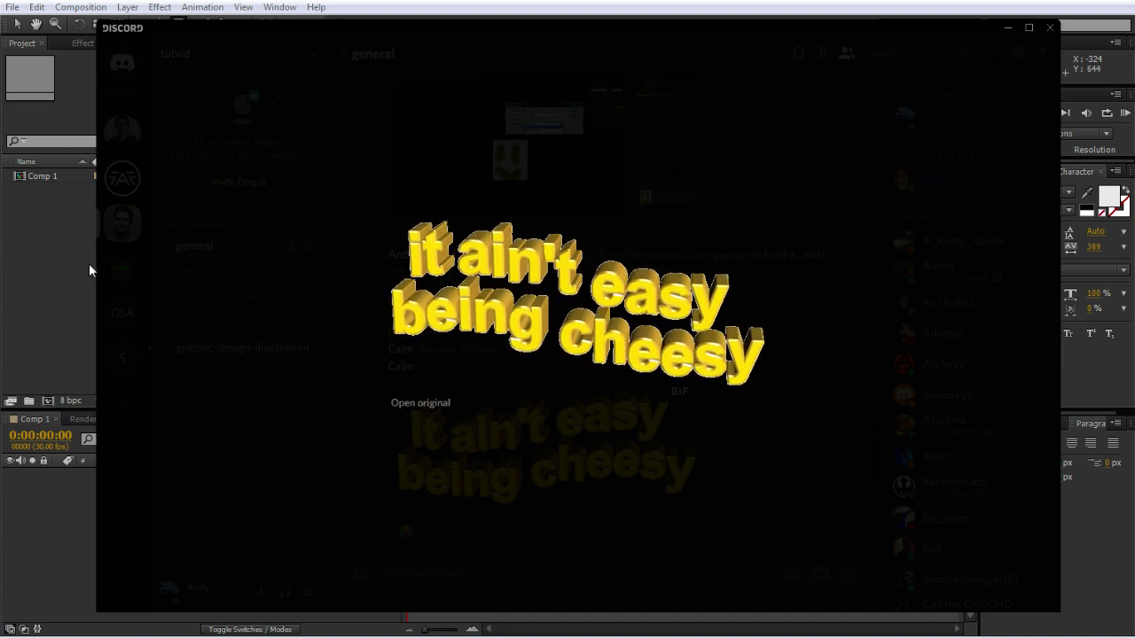
Step: Close the Discord cheesy-text GIF preview to bring back the empty After Effects Comp 1
click(60, 262)
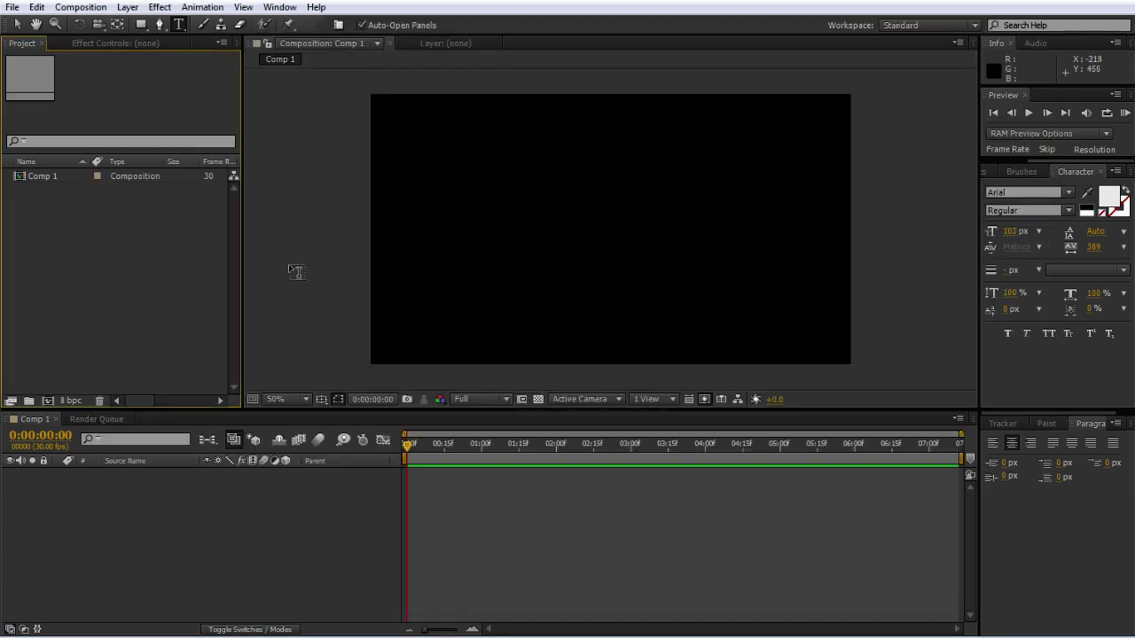
Step: Create a text layer reading 'SAMPLE' on one line and 'TEXT' below, then drag it to the frame centre
click(178, 25)
click(492, 190)
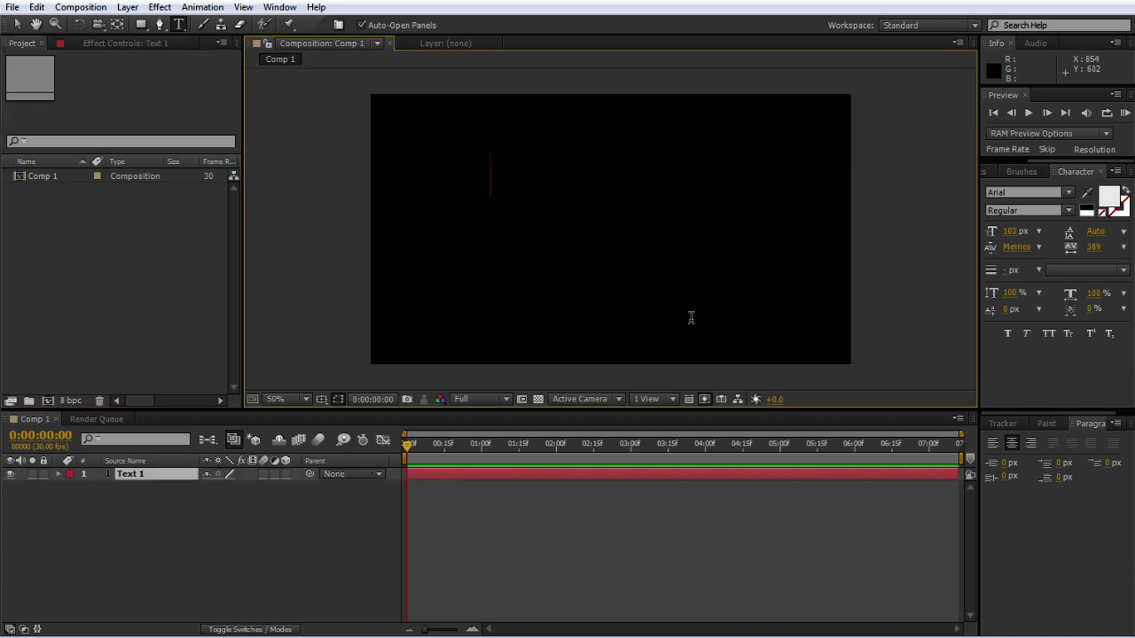
text(SAMPLE)
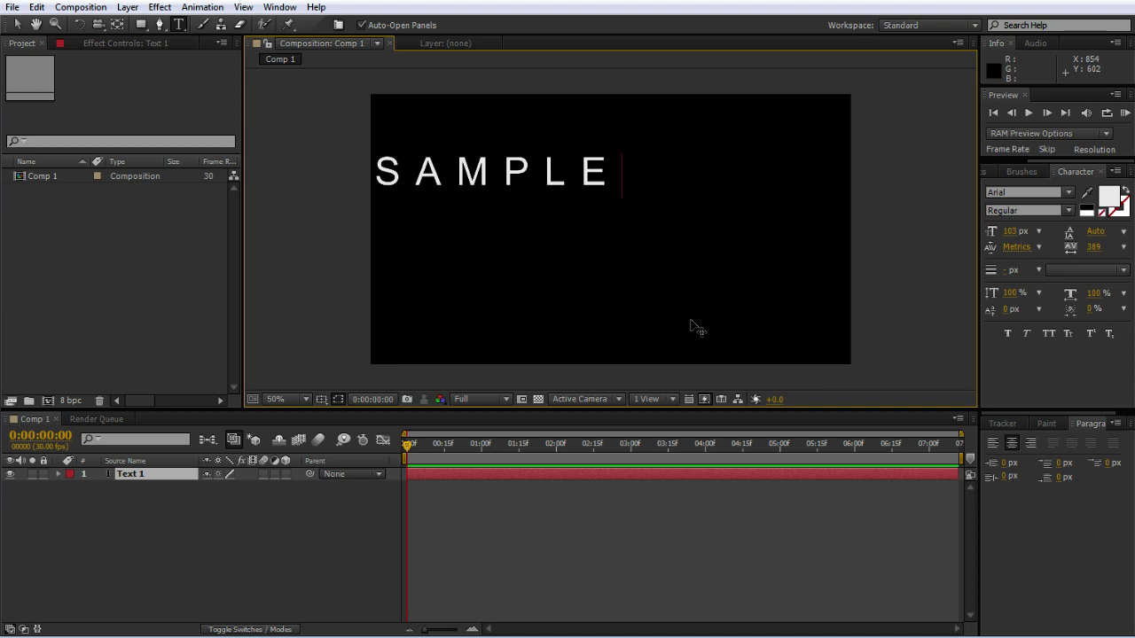
key(Return)
text(TEXT)
key(KP_Enter)
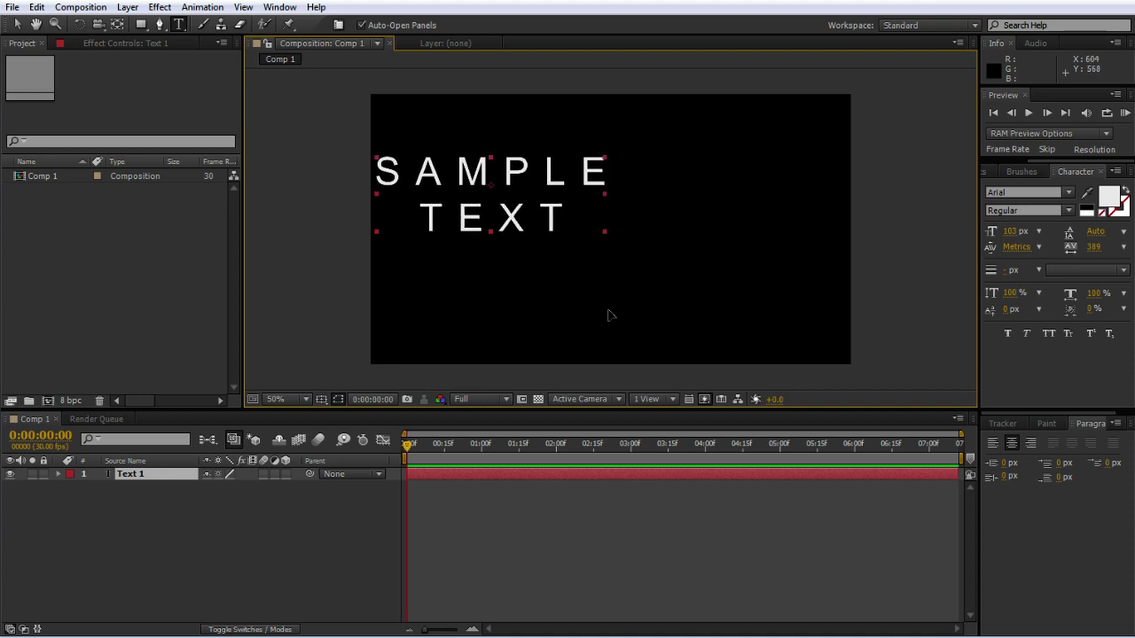
drag(608, 315, 710, 352)
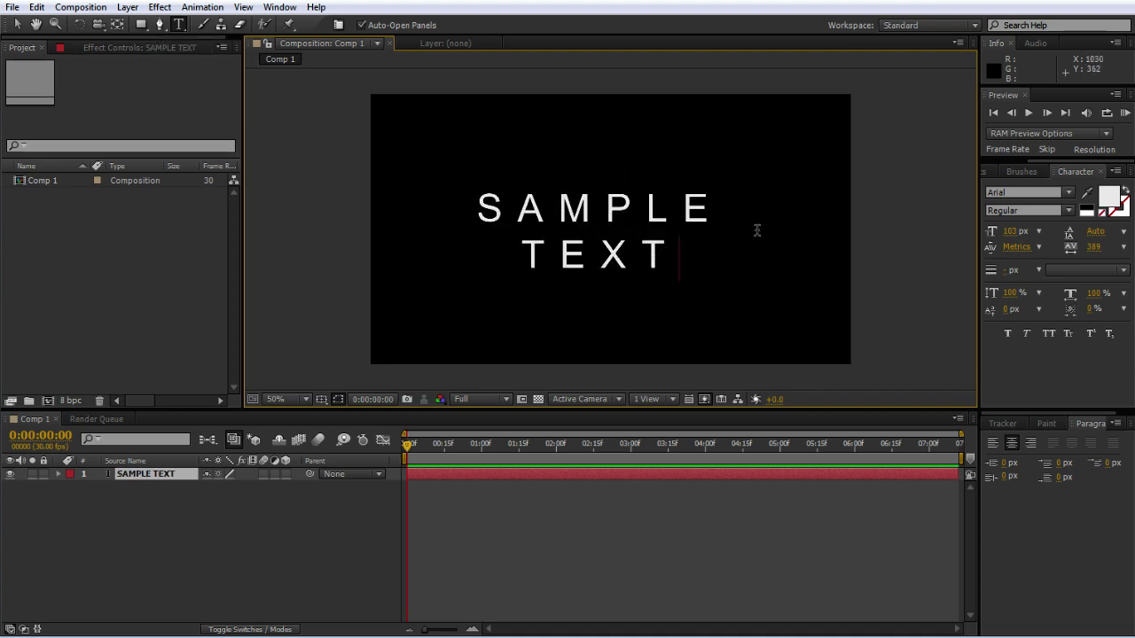
key(KP_Enter)
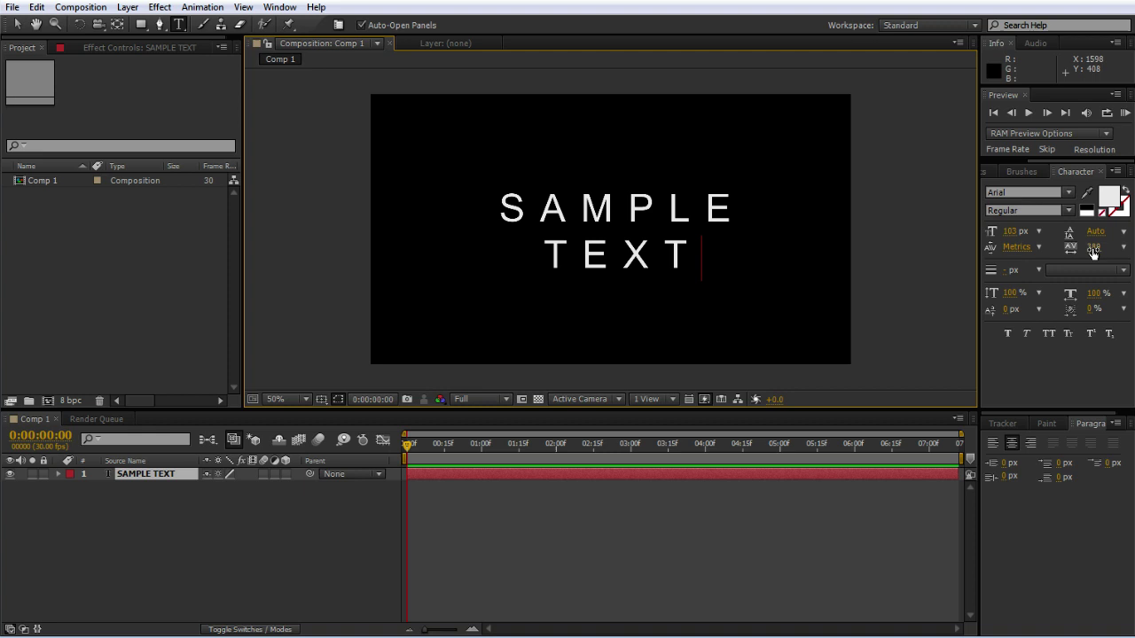
Step: Select all the SAMPLE TEXT characters and raise the Character panel tracking to 436
drag(705, 253, 422, 208)
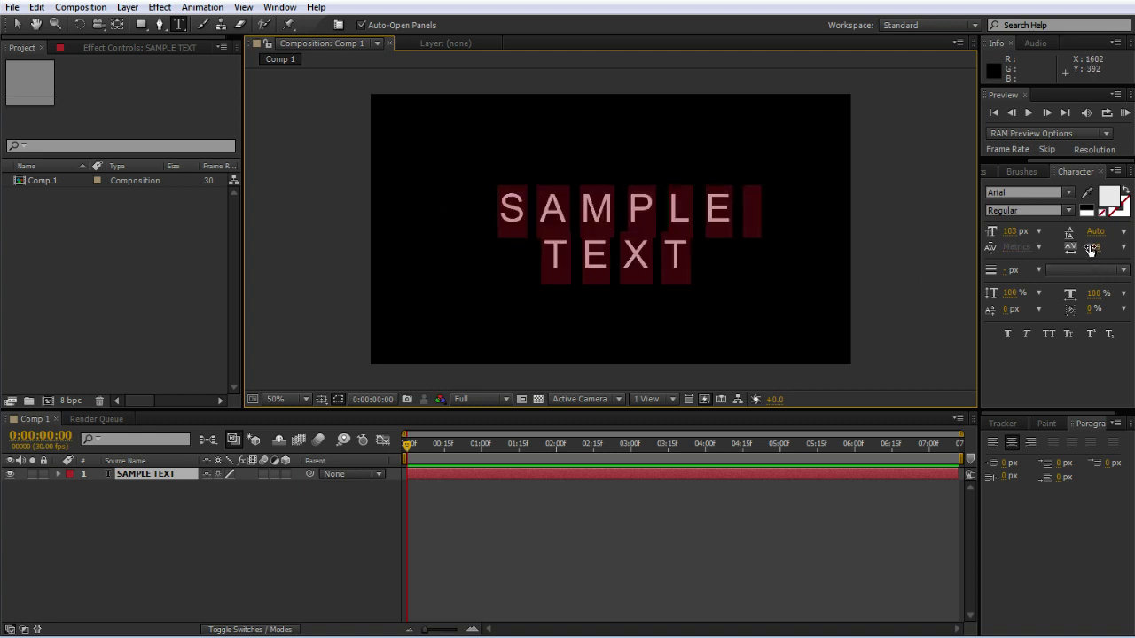
mouse_move(1090, 248)
mouse_down()
mouse_move(1069, 249)
mouse_move(1099, 238)
mouse_up()
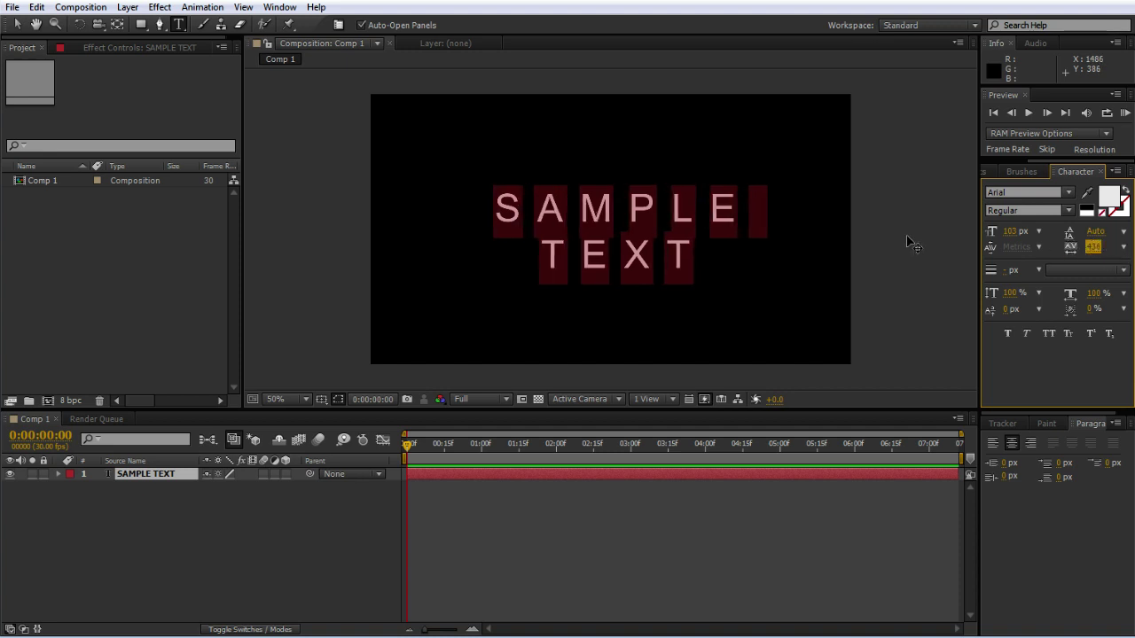
click(549, 266)
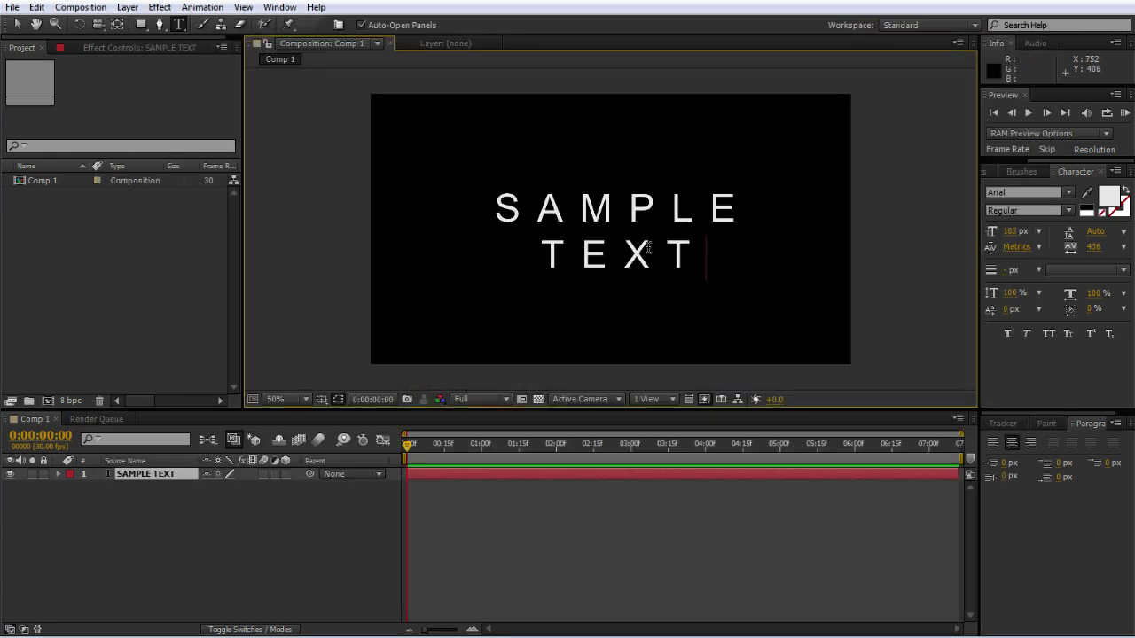
Step: Select the TEXT line, enter tracking 460, then scrub it wider to about 503
key(Home)
key(shift+End)
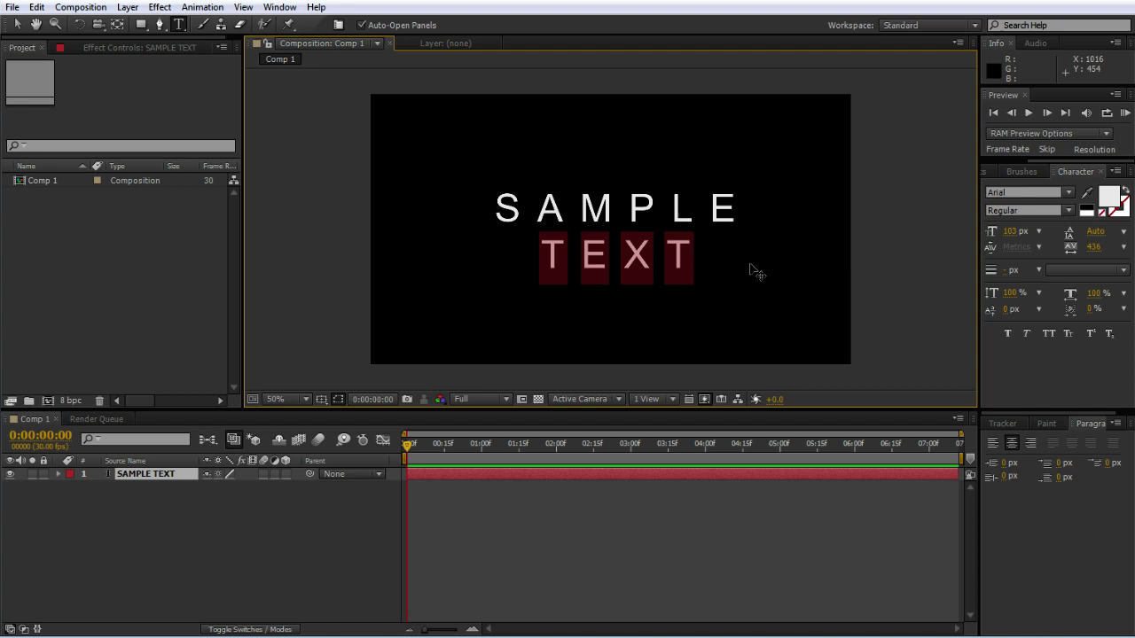
click(1096, 247)
text(460)
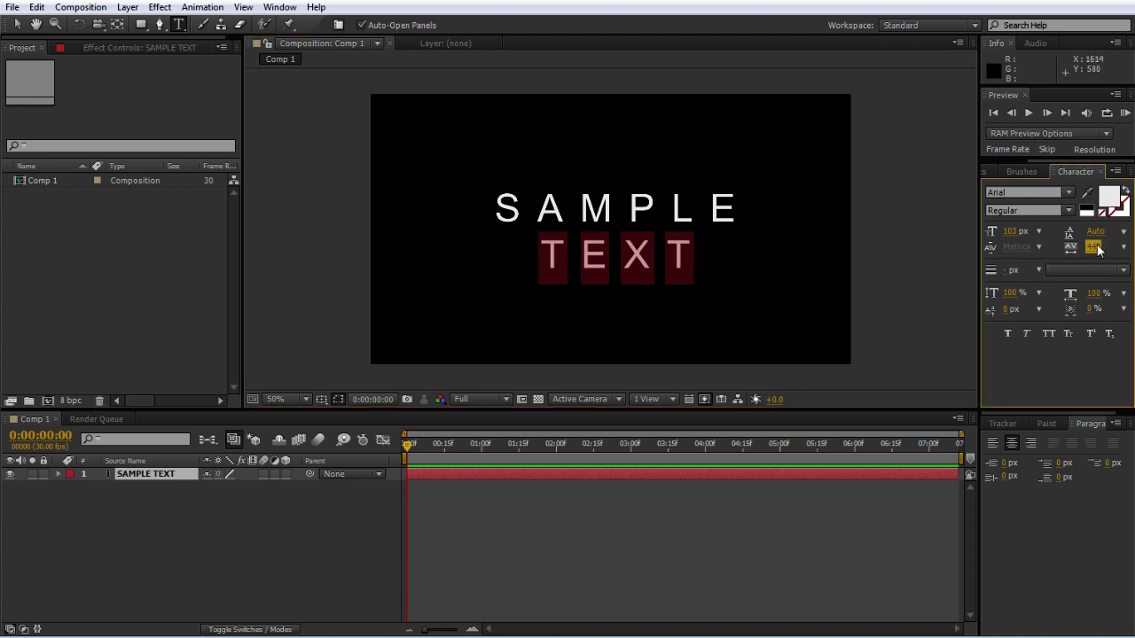
key(Return)
drag(1095, 247, 1128, 248)
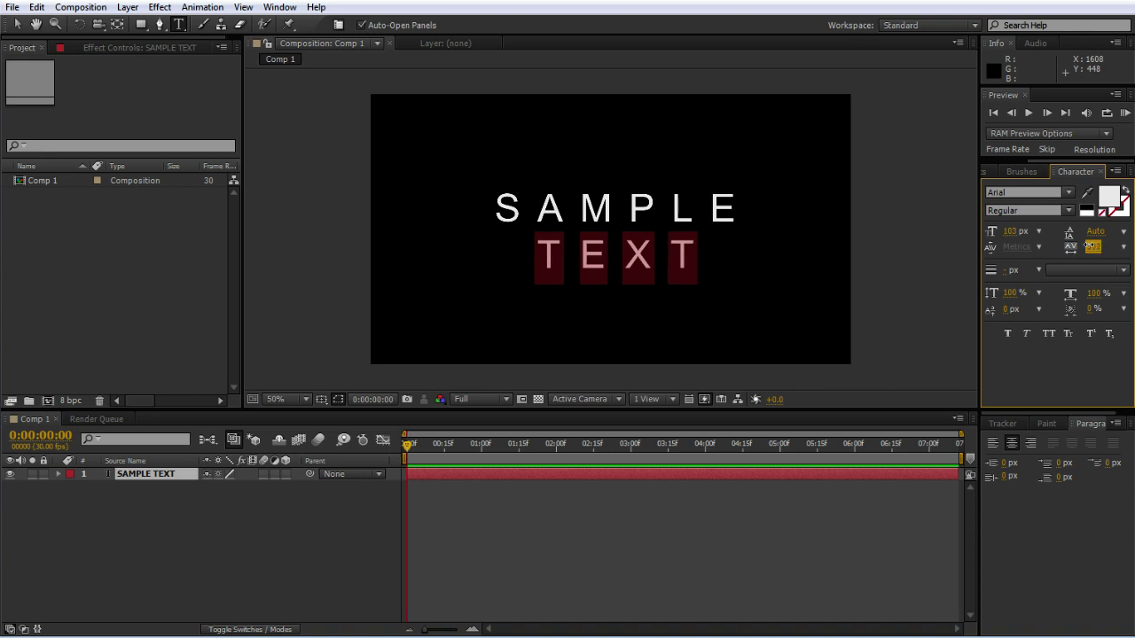
Step: Reveal the text layer's Transform properties and nudge its Position slightly
key(Return)
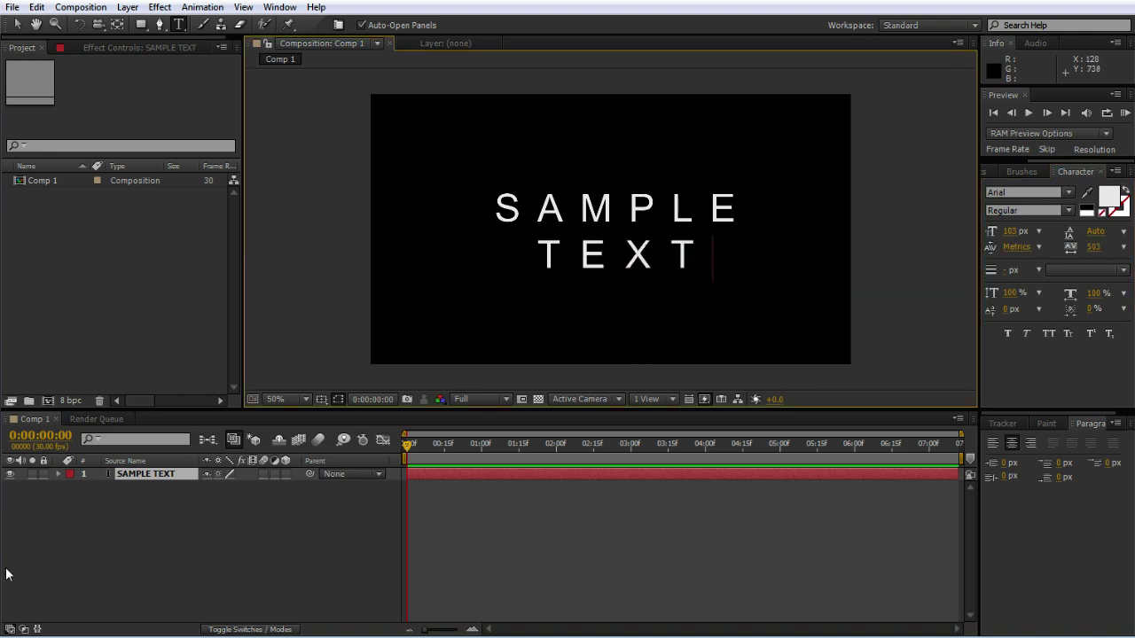
click(58, 475)
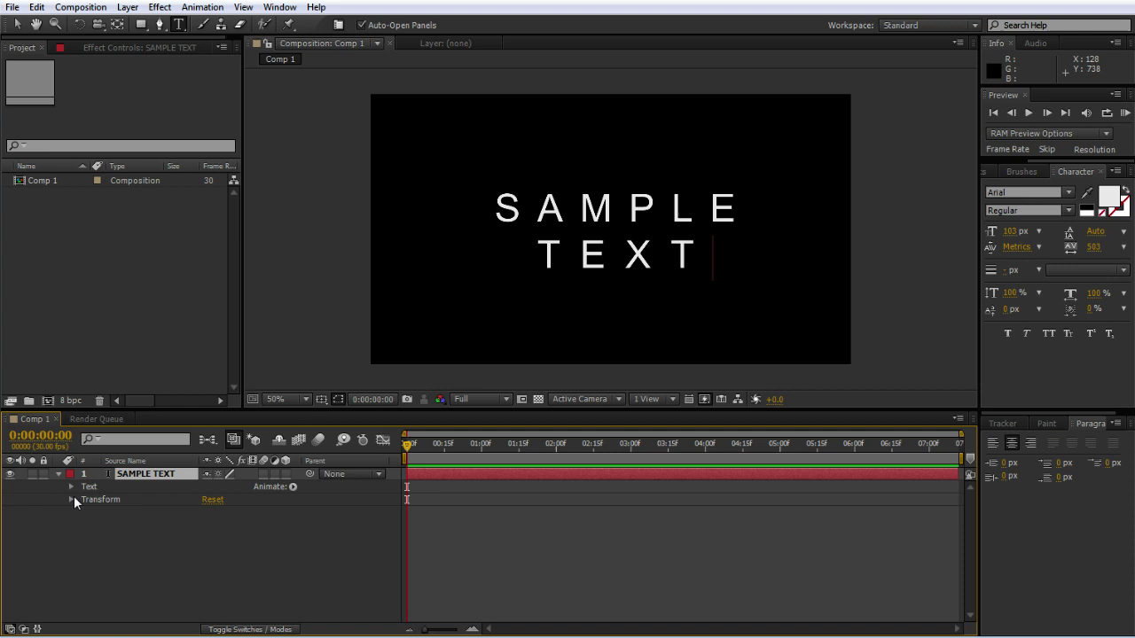
click(73, 501)
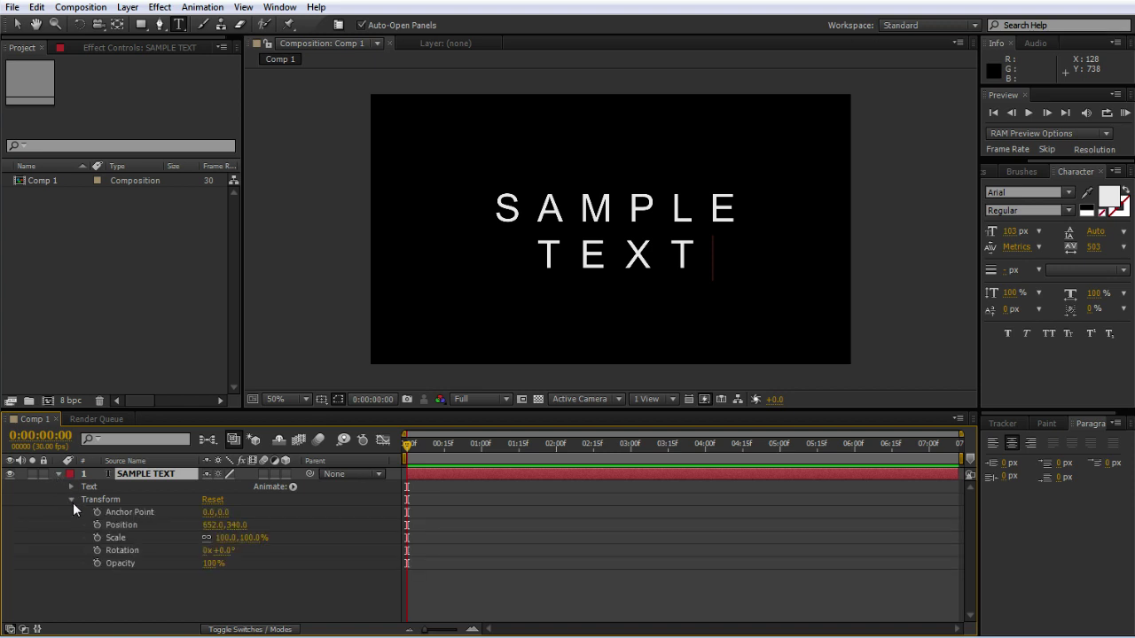
mouse_move(238, 523)
mouse_down()
mouse_move(223, 523)
mouse_move(249, 523)
mouse_up()
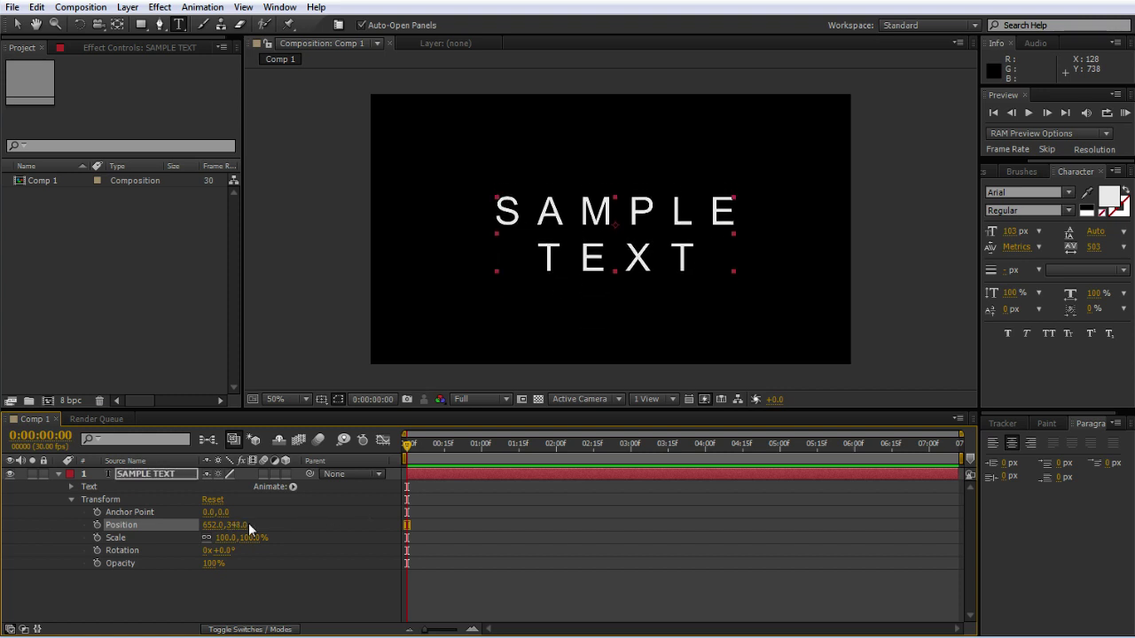
Step: Create shapes from the SAMPLE TEXT layer and delete the original text layer
right_click(140, 474)
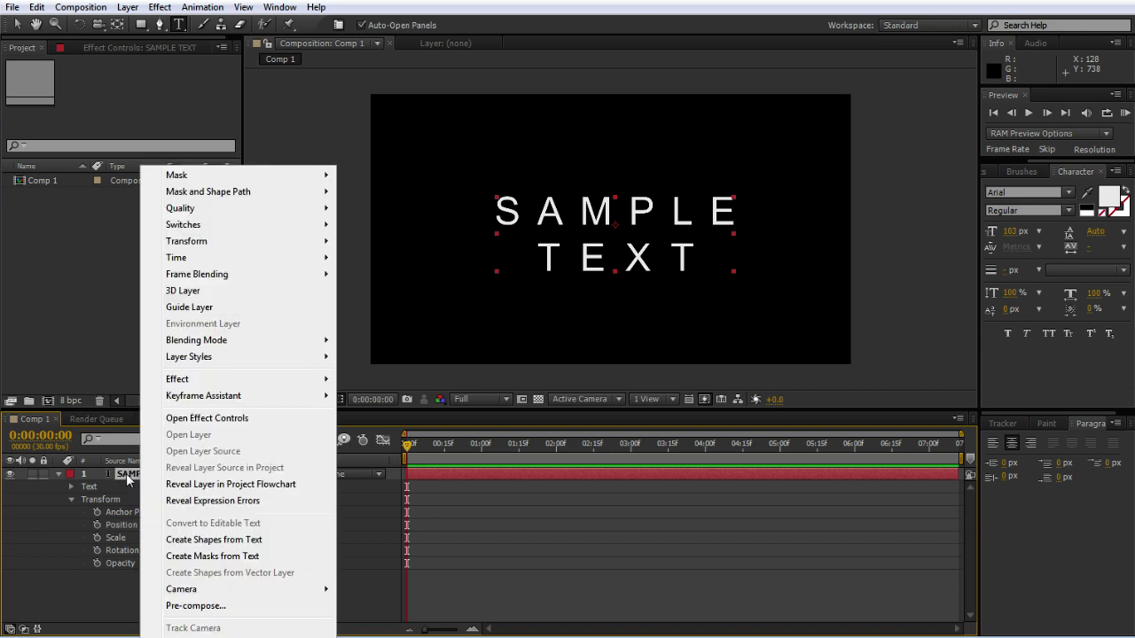
click(211, 541)
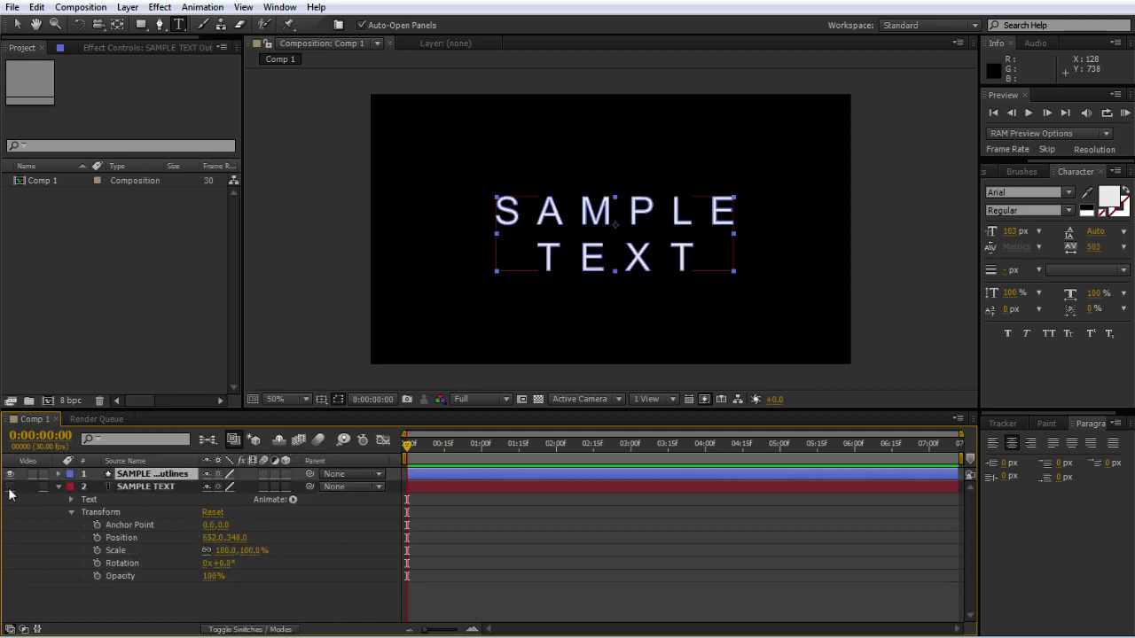
click(58, 487)
click(145, 486)
key(Delete)
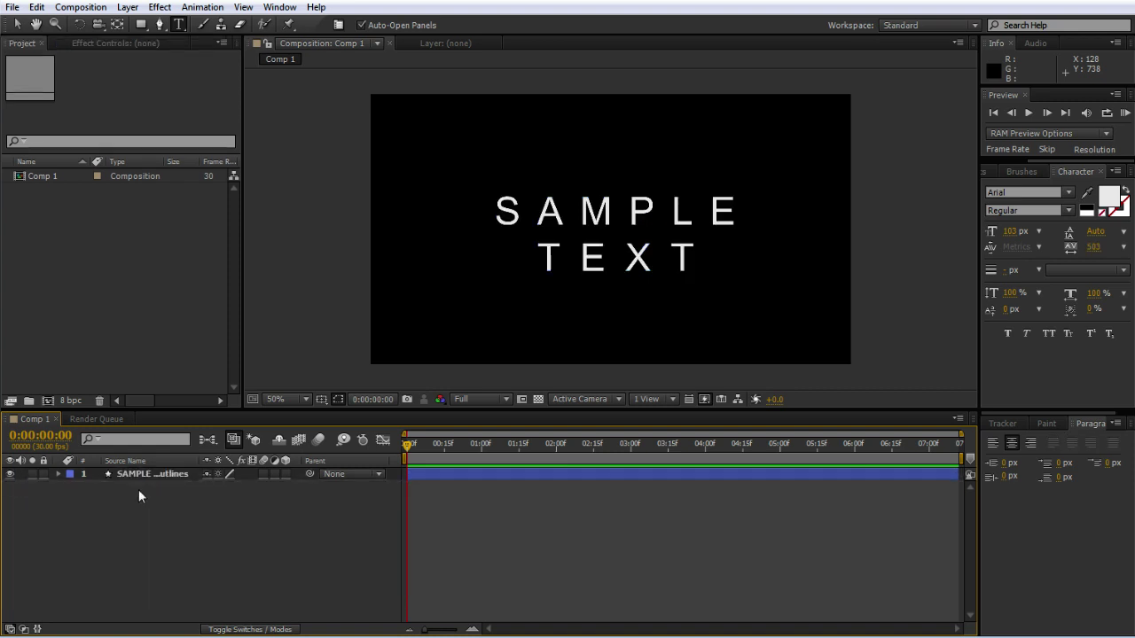
click(54, 479)
Step: Expand the outlines layer's Contents and toggle the S, A, M, P groups' visibility to identify each letter
click(57, 473)
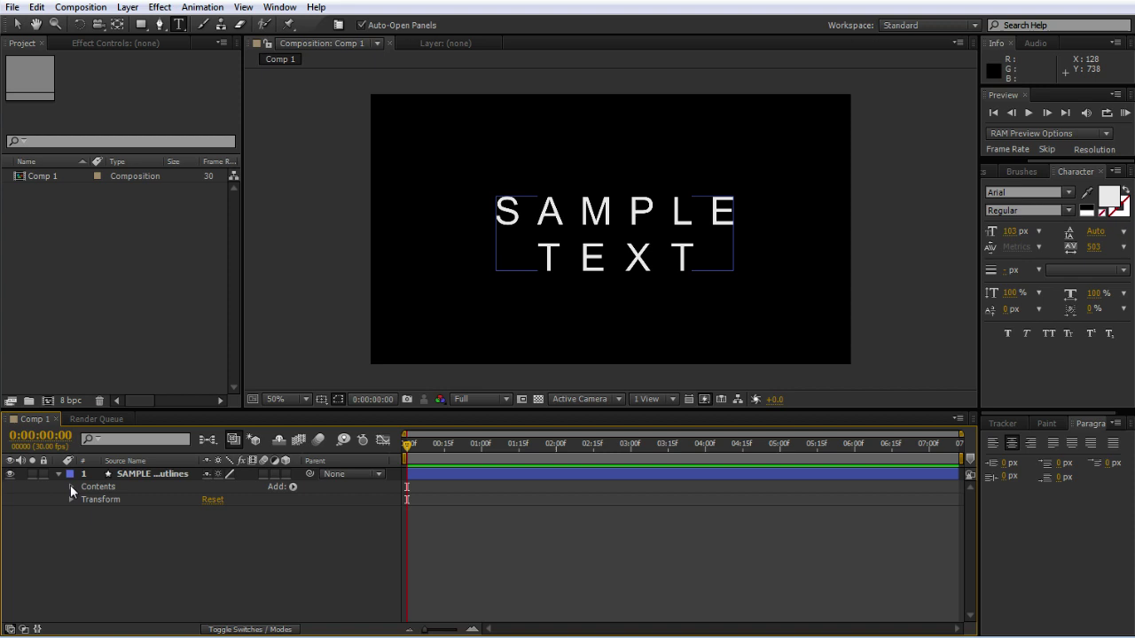
click(71, 487)
scroll(89, 514, down, 1)
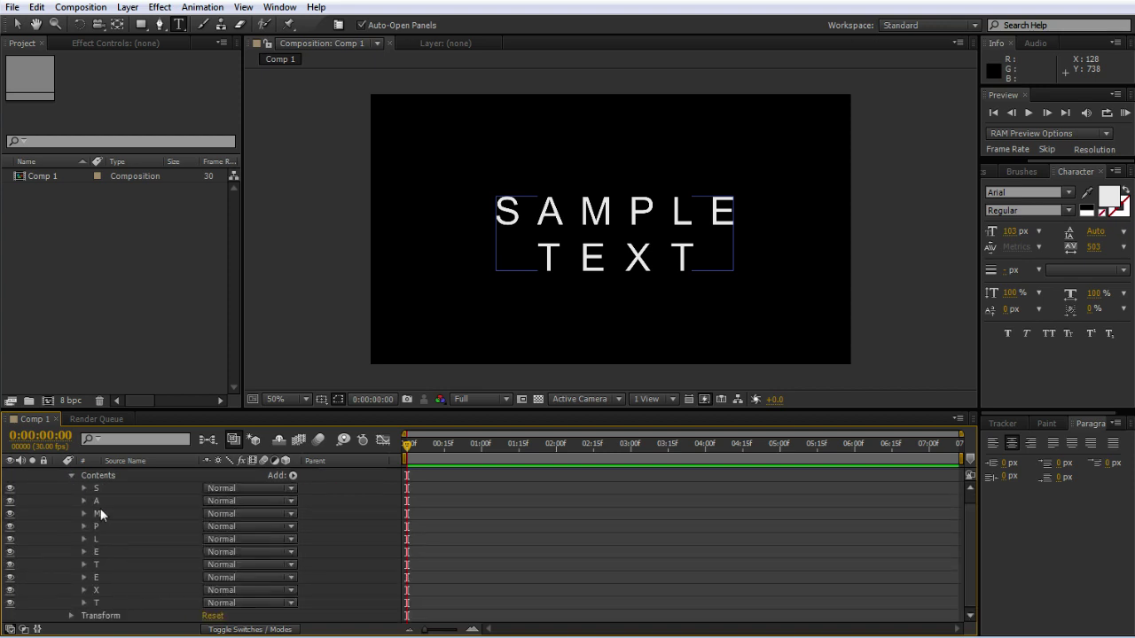
click(10, 488)
click(10, 487)
click(10, 500)
click(9, 501)
click(10, 514)
click(10, 513)
click(10, 527)
click(10, 526)
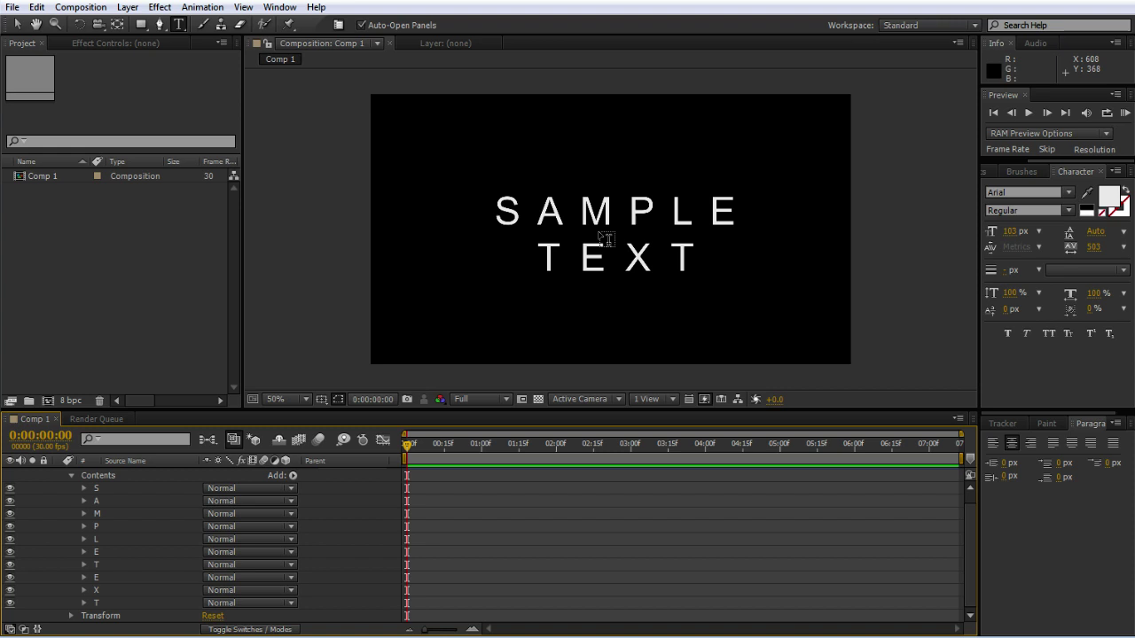
Step: Group the A and T letter shapes into Group 1 using Layer > Group Shapes
click(106, 499)
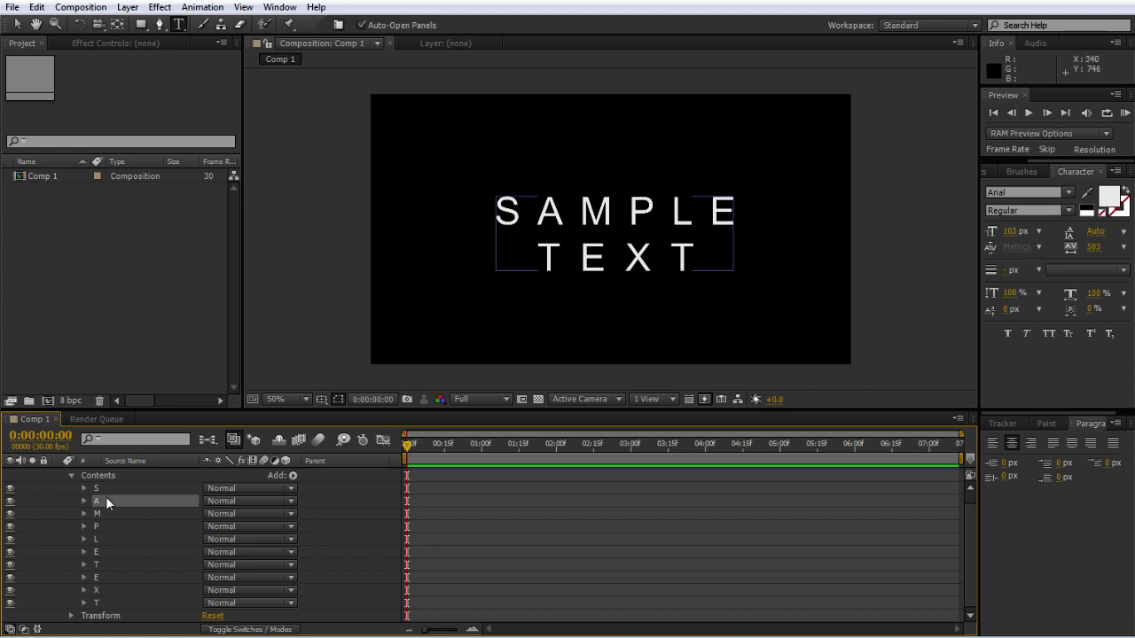
ctrl+click(106, 563)
right_click(106, 564)
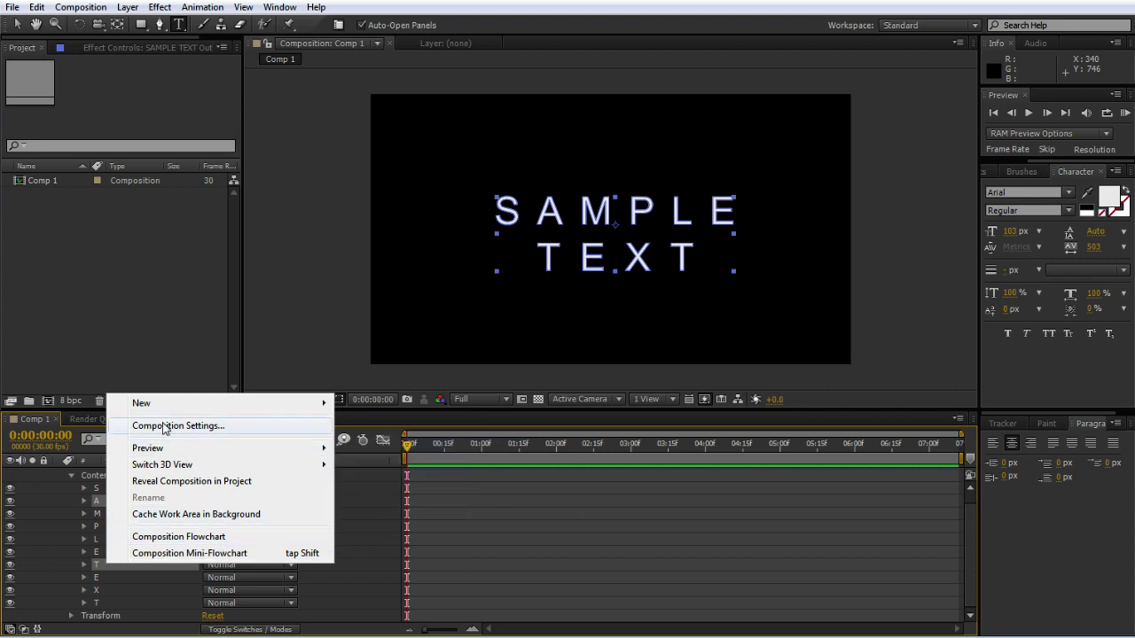
mouse_move(206, 406)
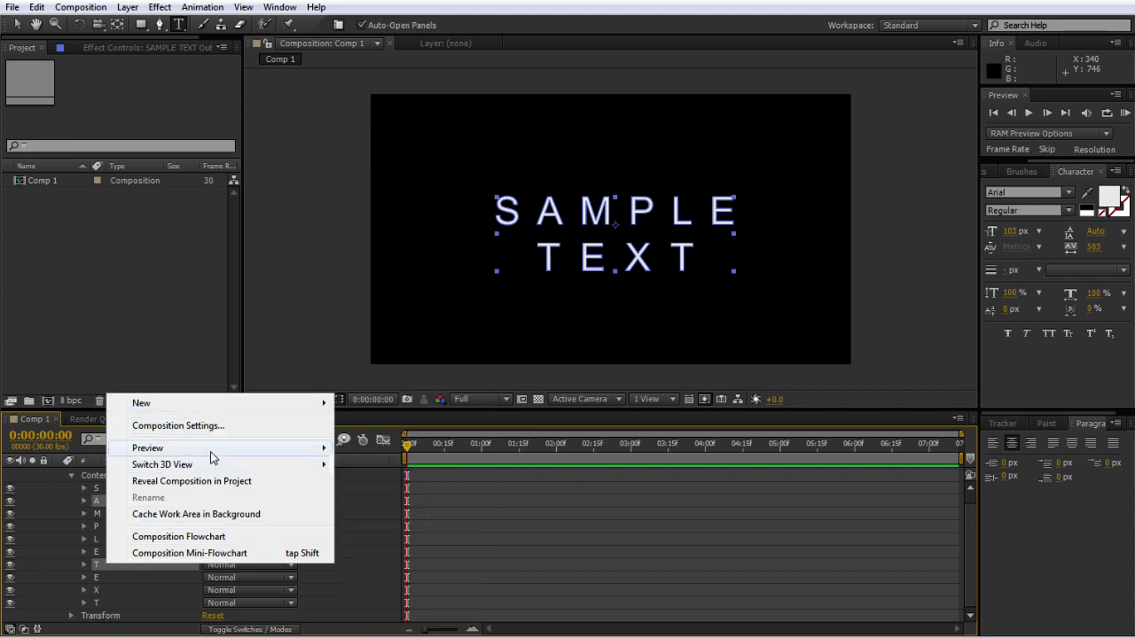
click(127, 7)
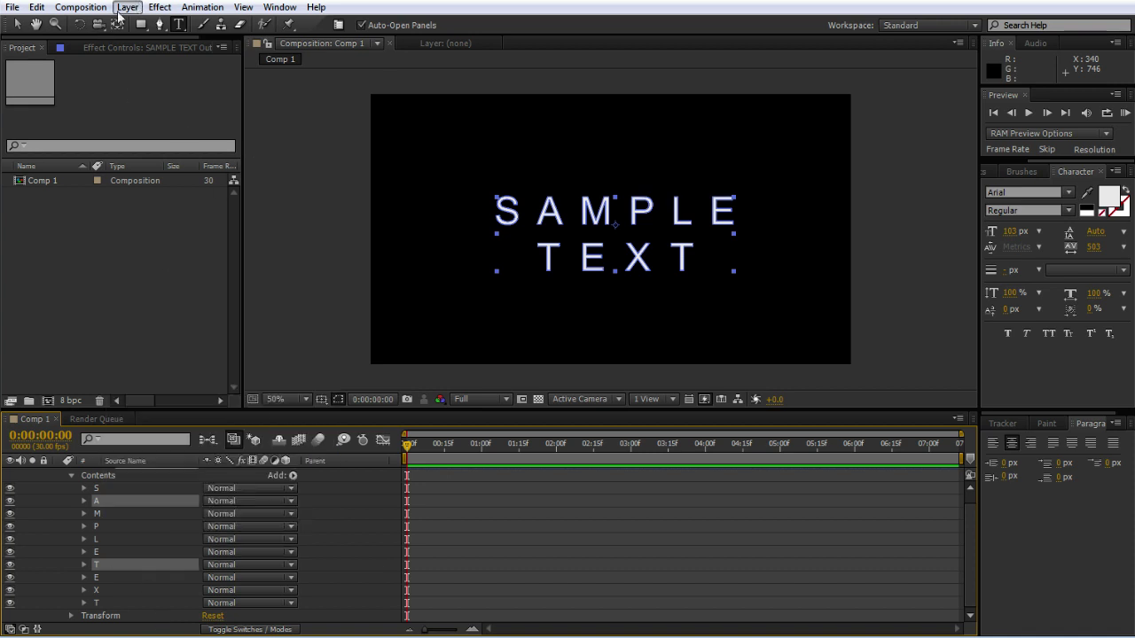
click(126, 7)
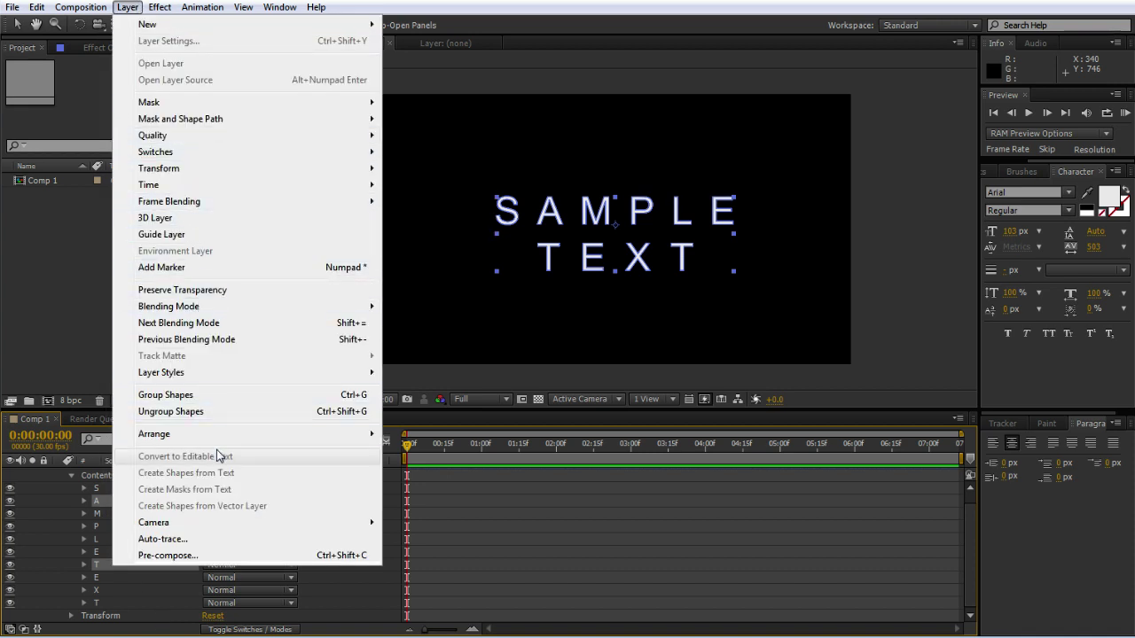
click(169, 396)
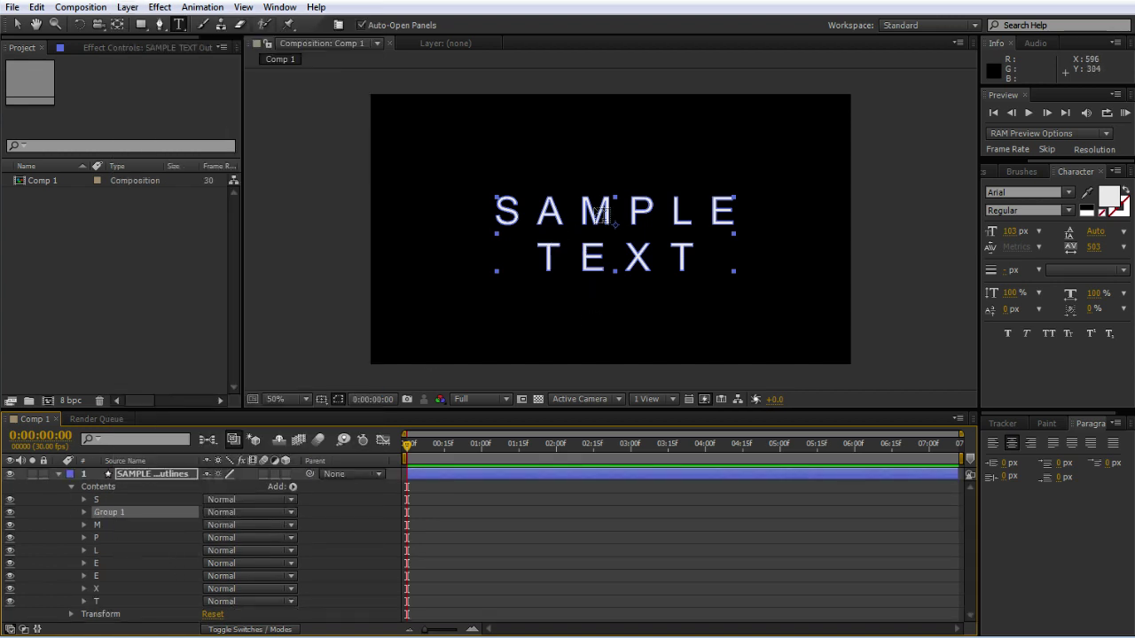
Step: Group the M and E shapes into Group 2 with Ctrl+G, leaving it hidden
click(99, 526)
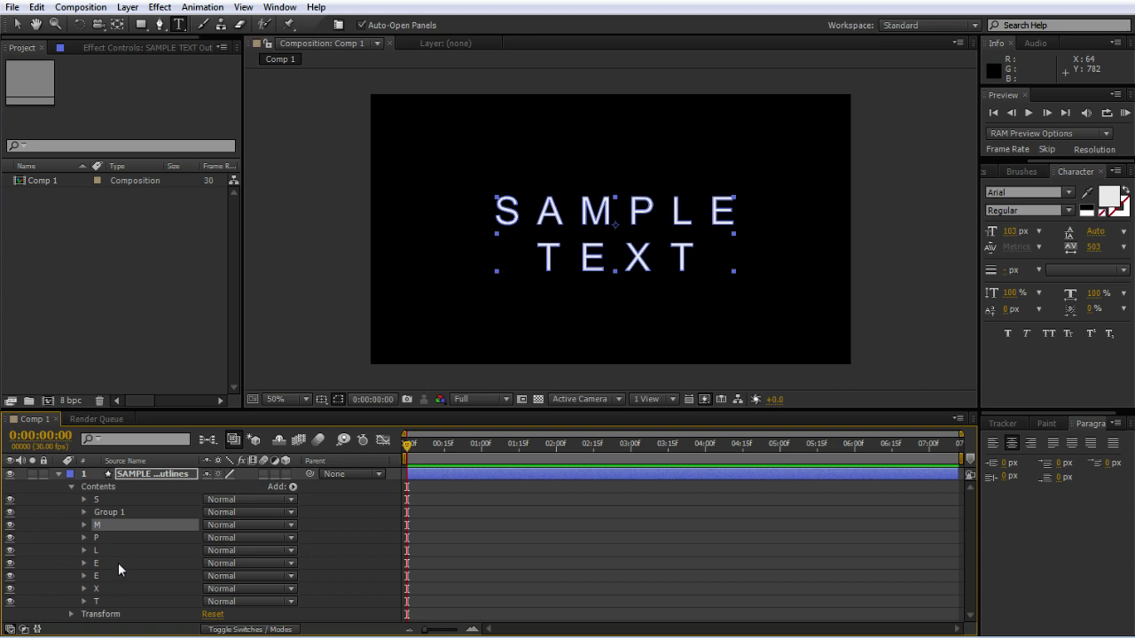
ctrl+click(118, 563)
key(ctrl+g)
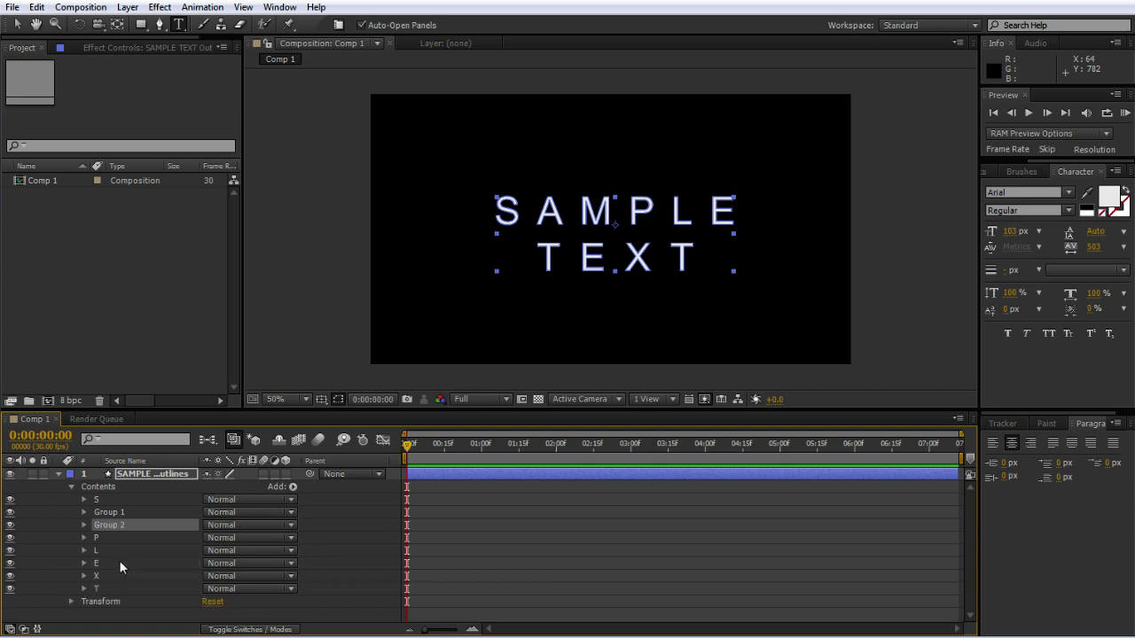
click(17, 530)
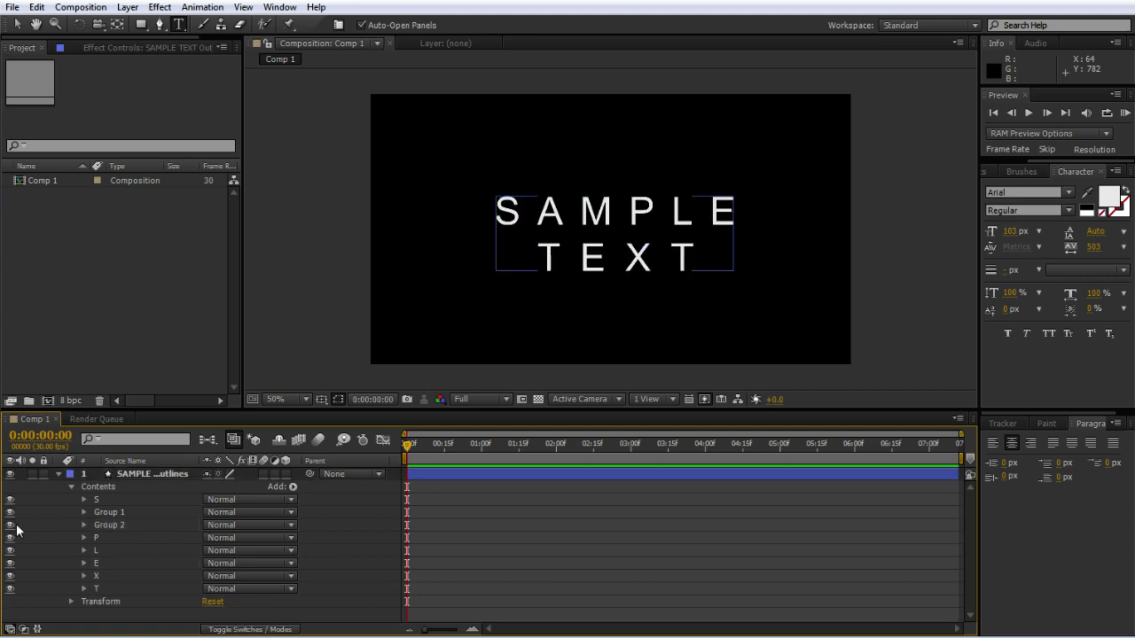
click(8, 527)
click(9, 527)
click(9, 527)
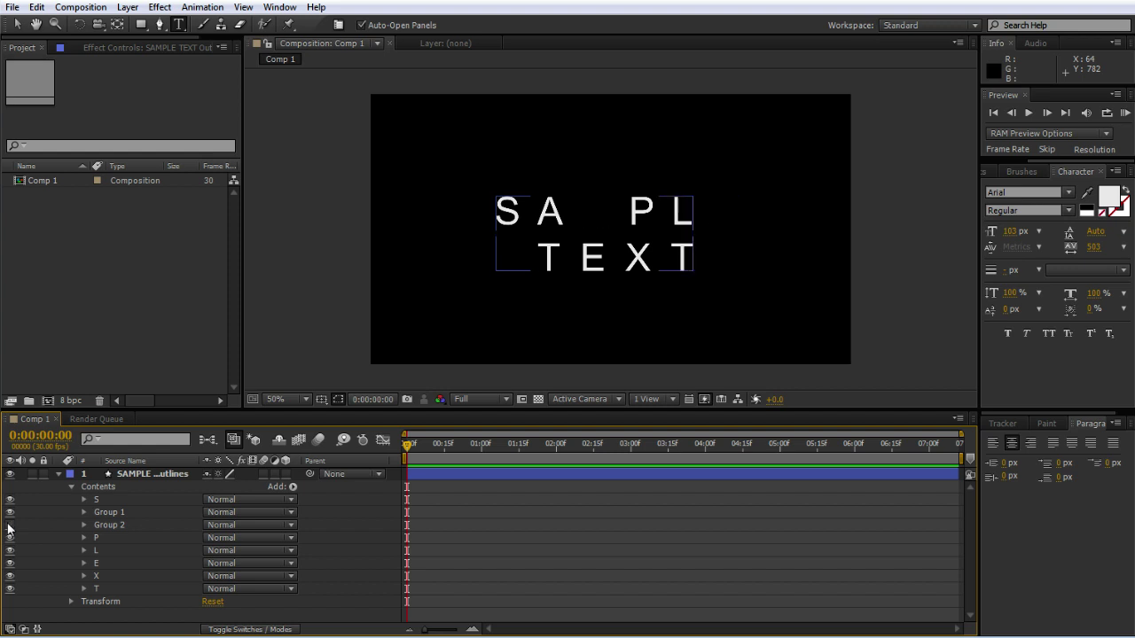
click(9, 527)
click(9, 527)
click(9, 527)
Step: Undo the groupings and regroup the A and T shapes into Group 1
key(ctrl+shift+g)
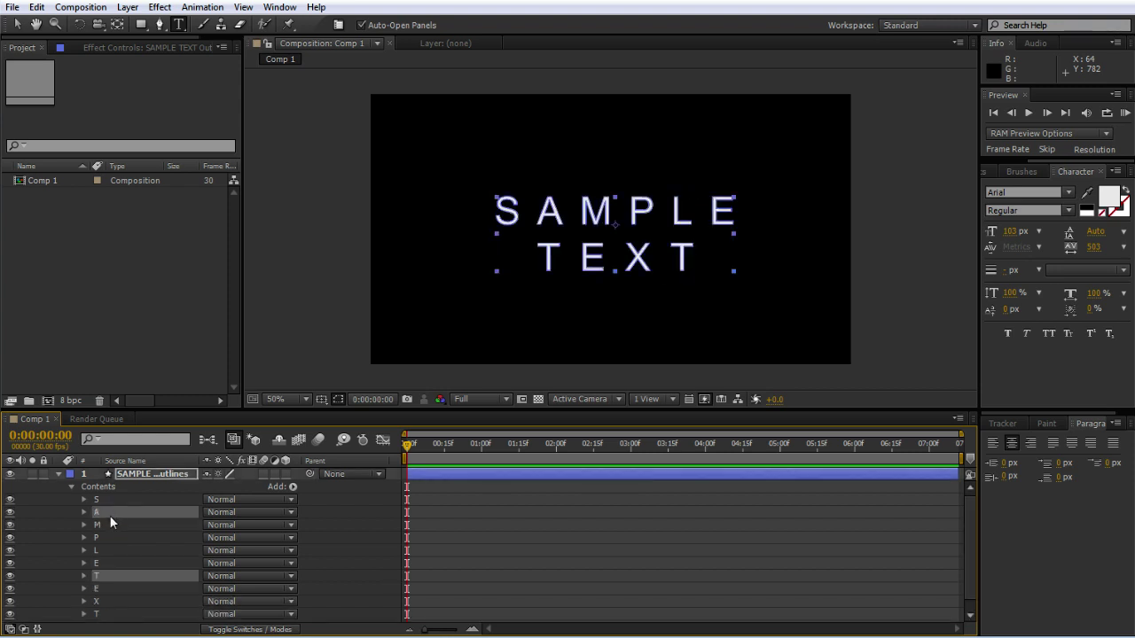
click(124, 550)
click(109, 516)
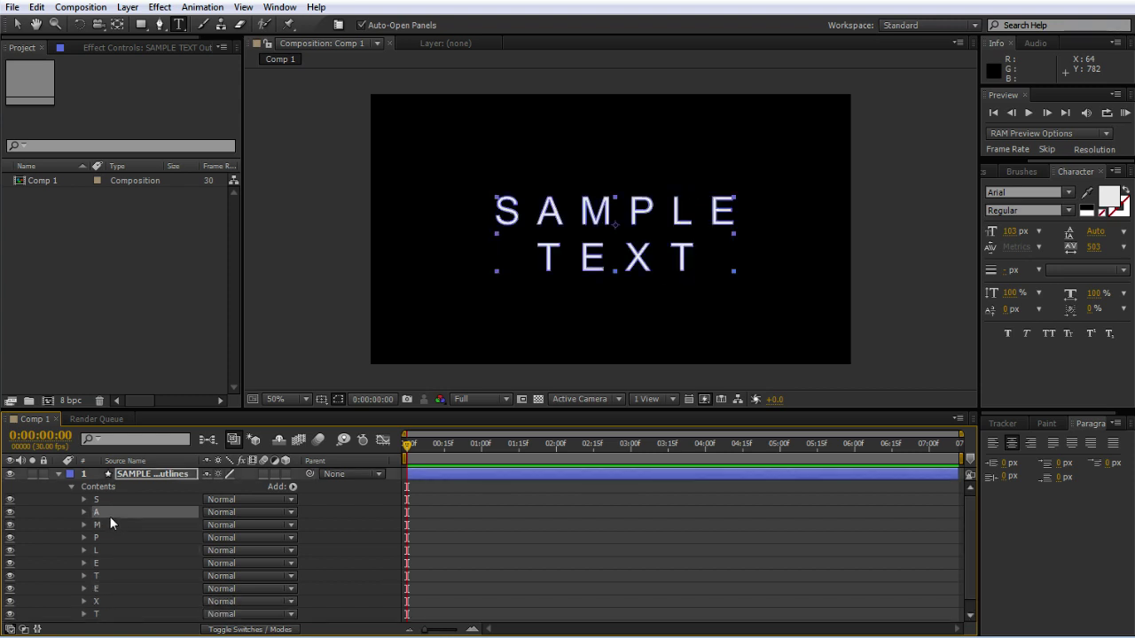
ctrl+click(116, 577)
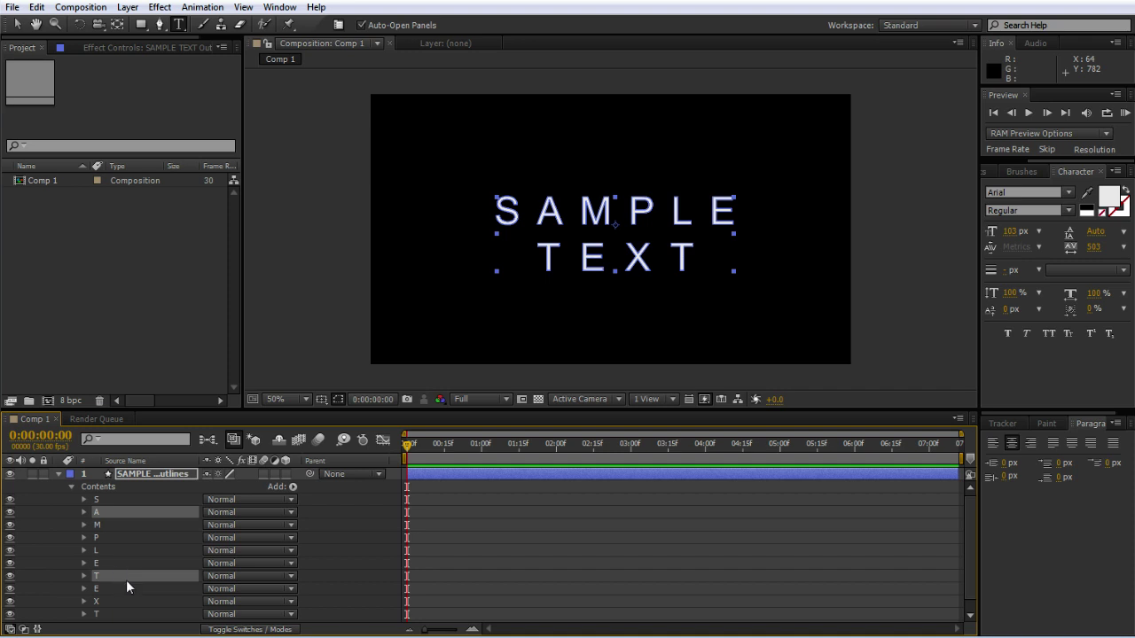
right_click(114, 577)
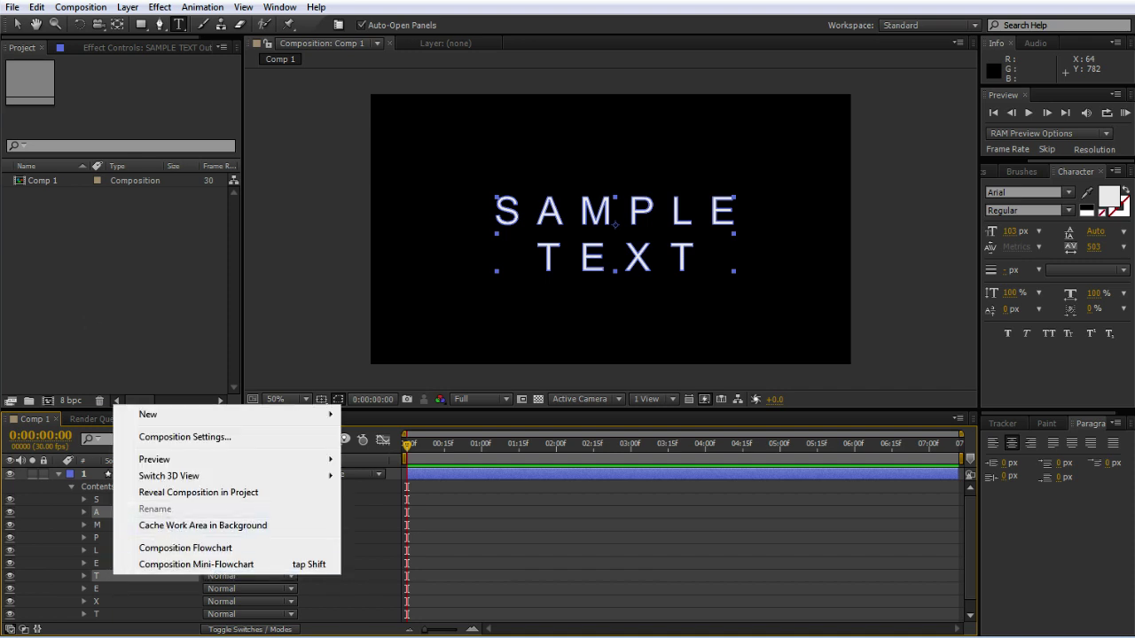
click(131, 9)
click(165, 393)
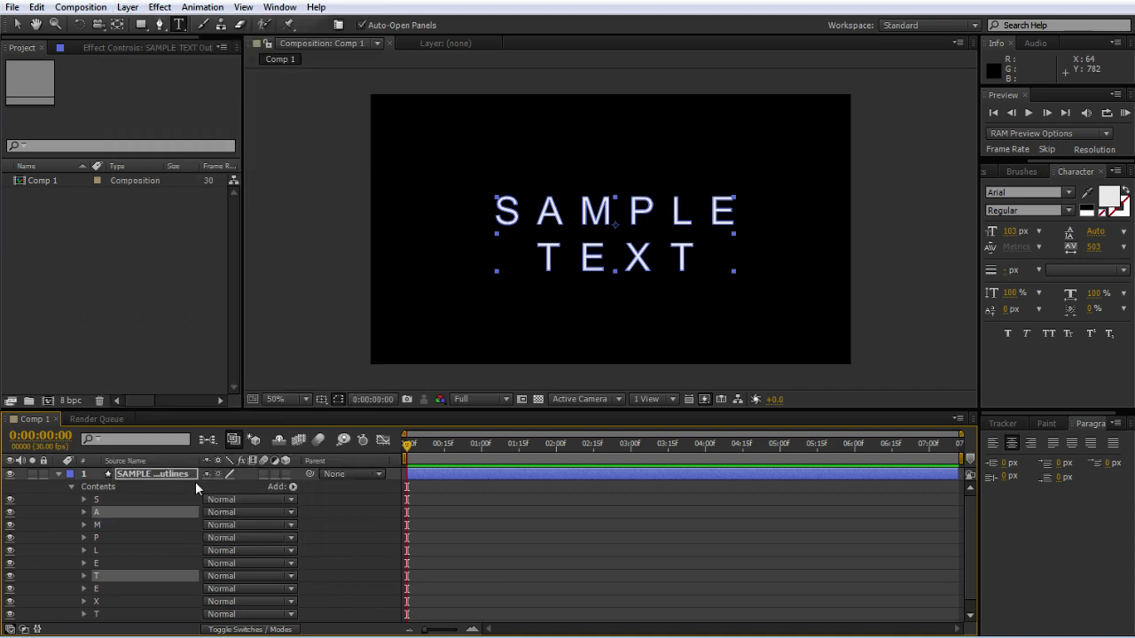
Step: Group M and E into Group 2, P and X into Group 3, L and T into Group 4
click(114, 524)
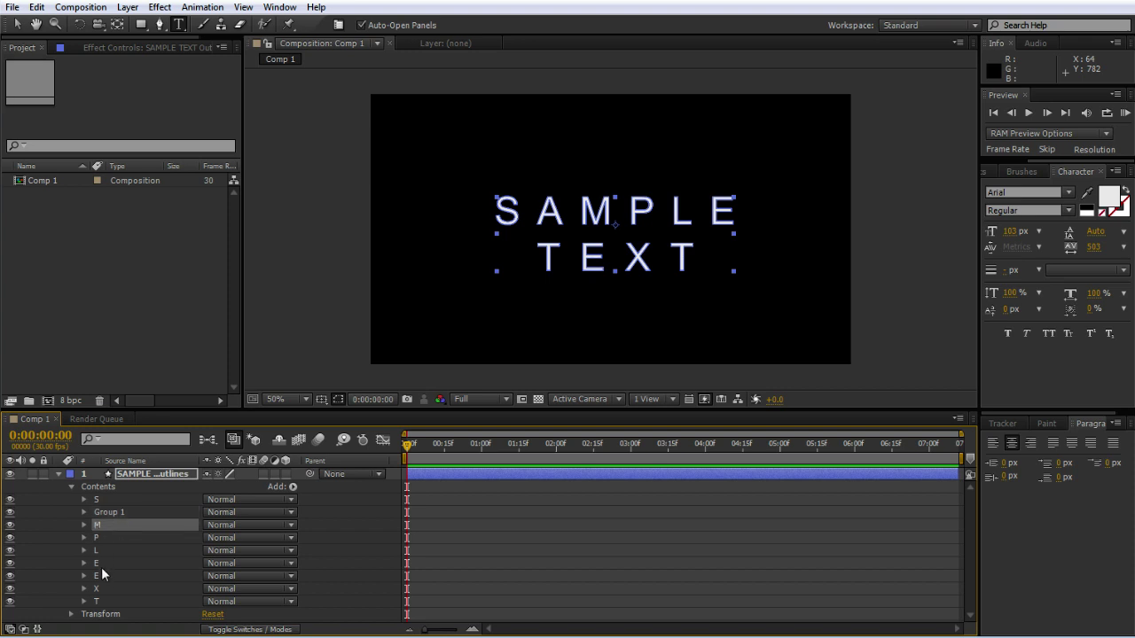
ctrl+click(101, 576)
key(ctrl+g)
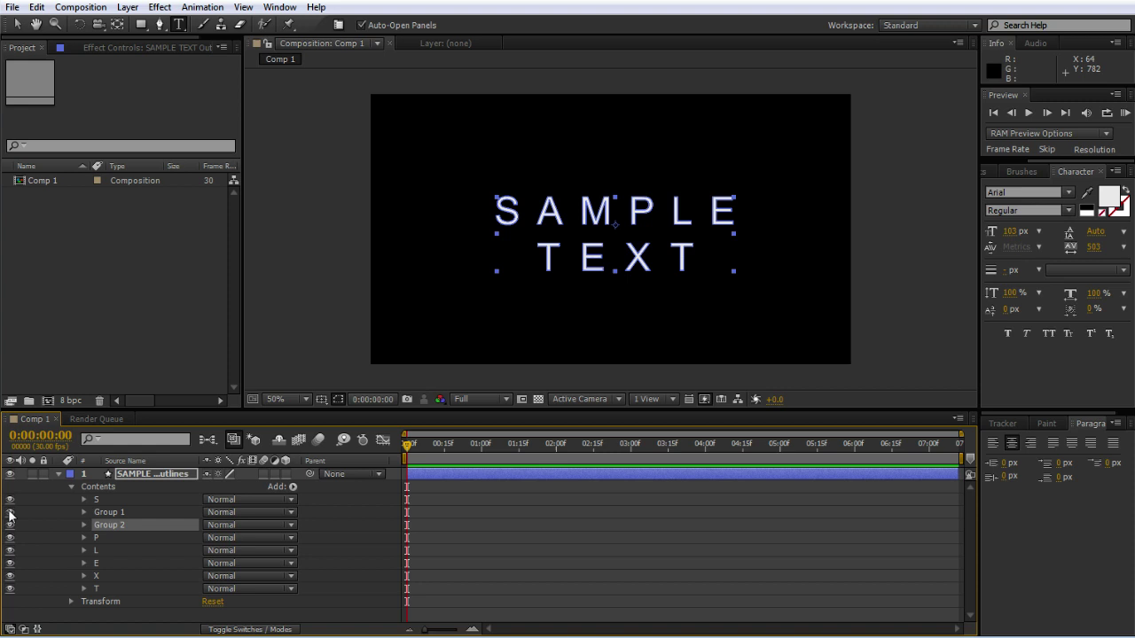
click(10, 525)
click(10, 525)
click(107, 535)
ctrl+click(105, 574)
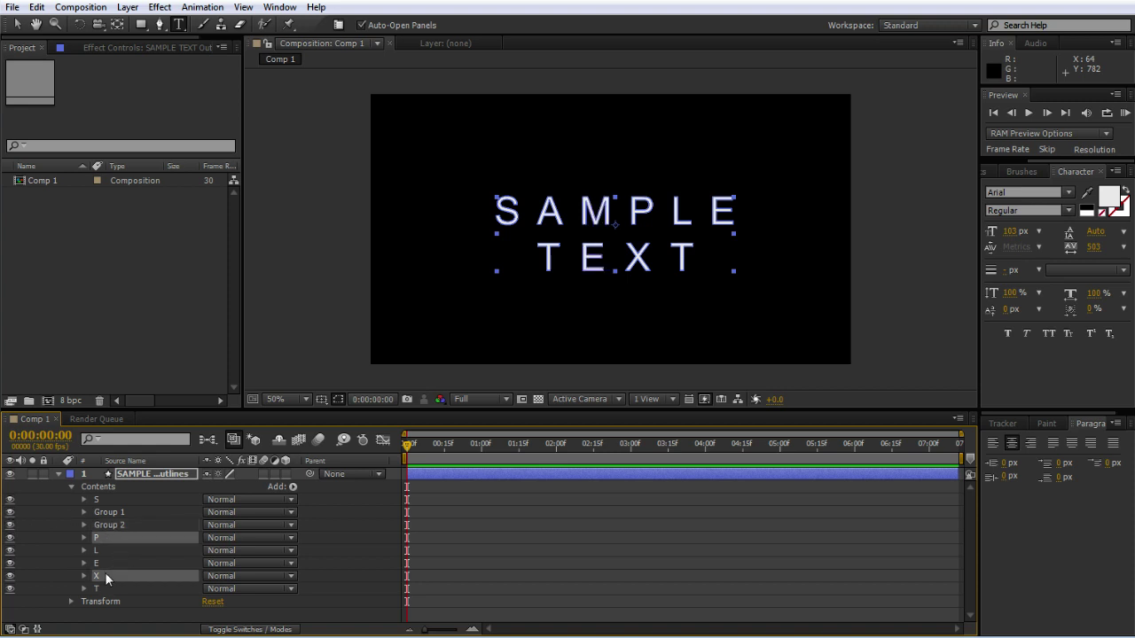
key(ctrl+g)
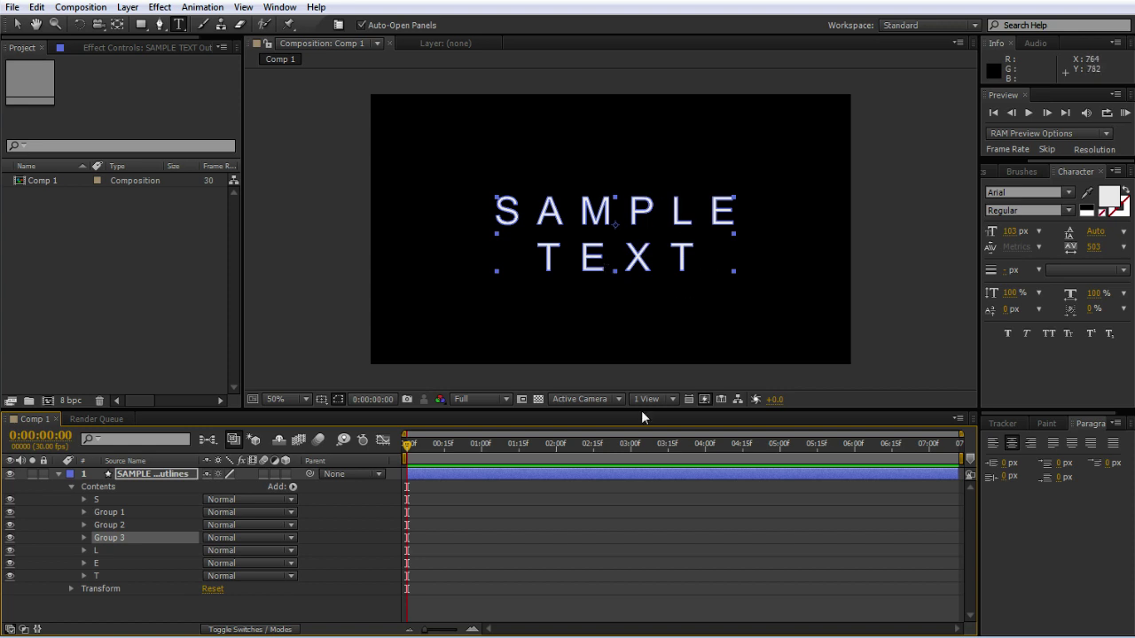
click(107, 552)
ctrl+click(102, 574)
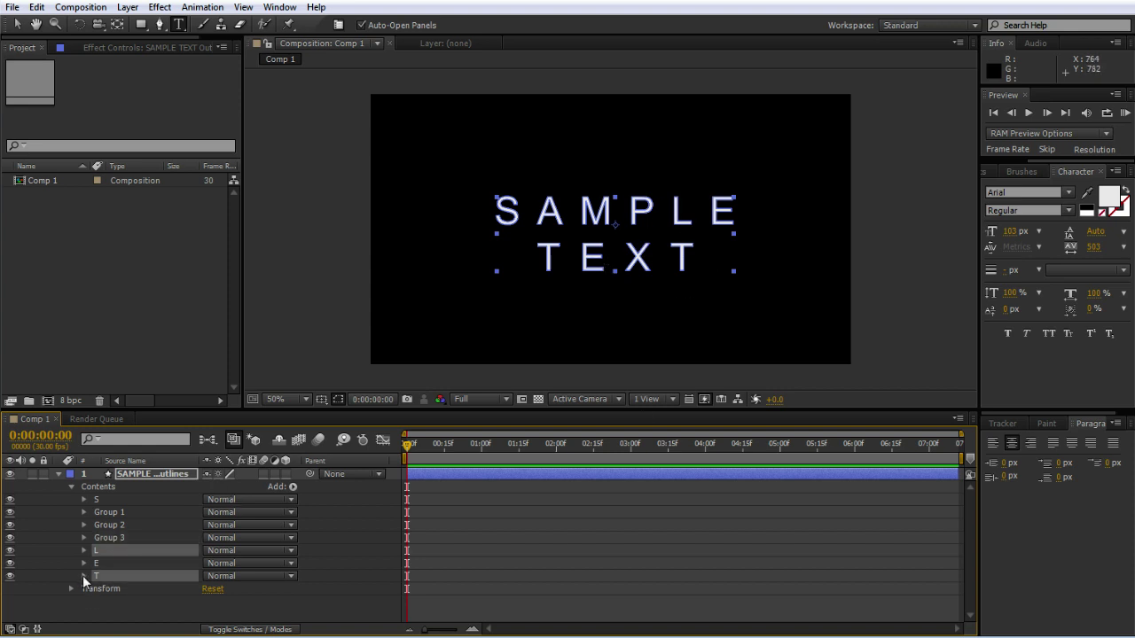
key(ctrl+g)
Step: Toggle Groups 2 and 3 off and on to verify their letters, leaving them visible
click(11, 525)
click(10, 525)
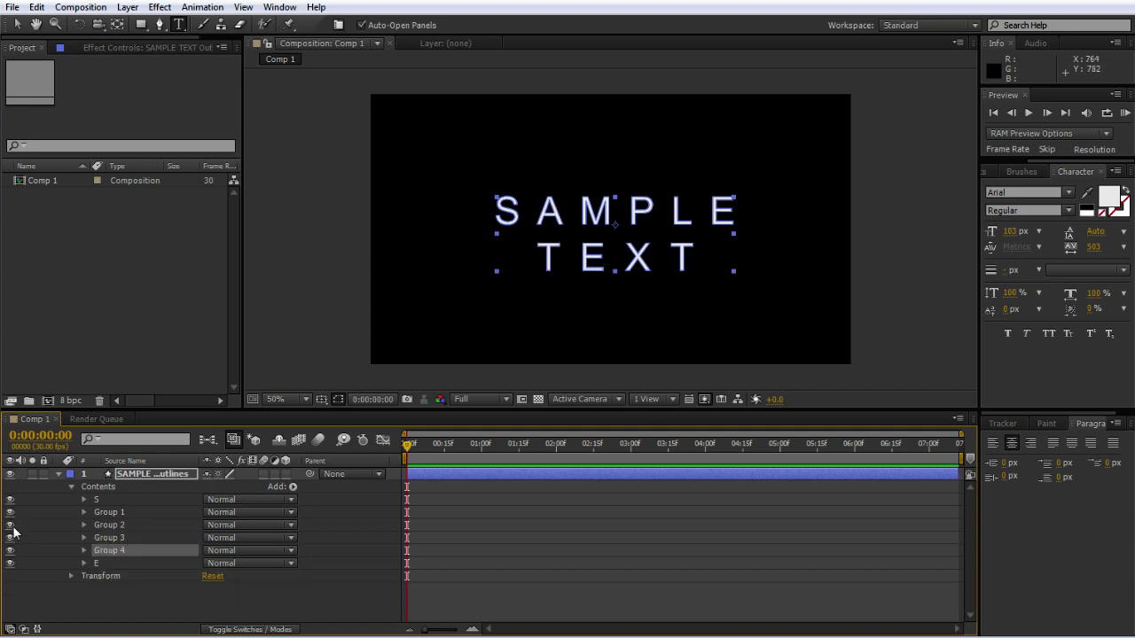
click(11, 524)
click(11, 525)
click(10, 537)
click(11, 537)
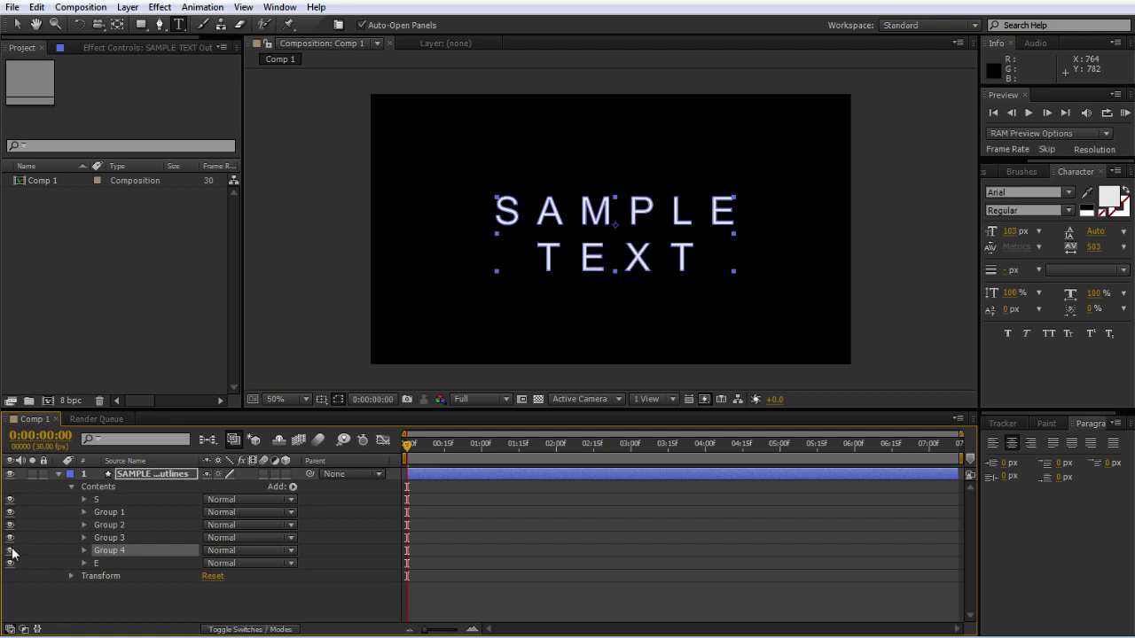
Step: Check Group 4's letters, then select the S through E groups and expand S's Transform properties
click(11, 551)
click(11, 551)
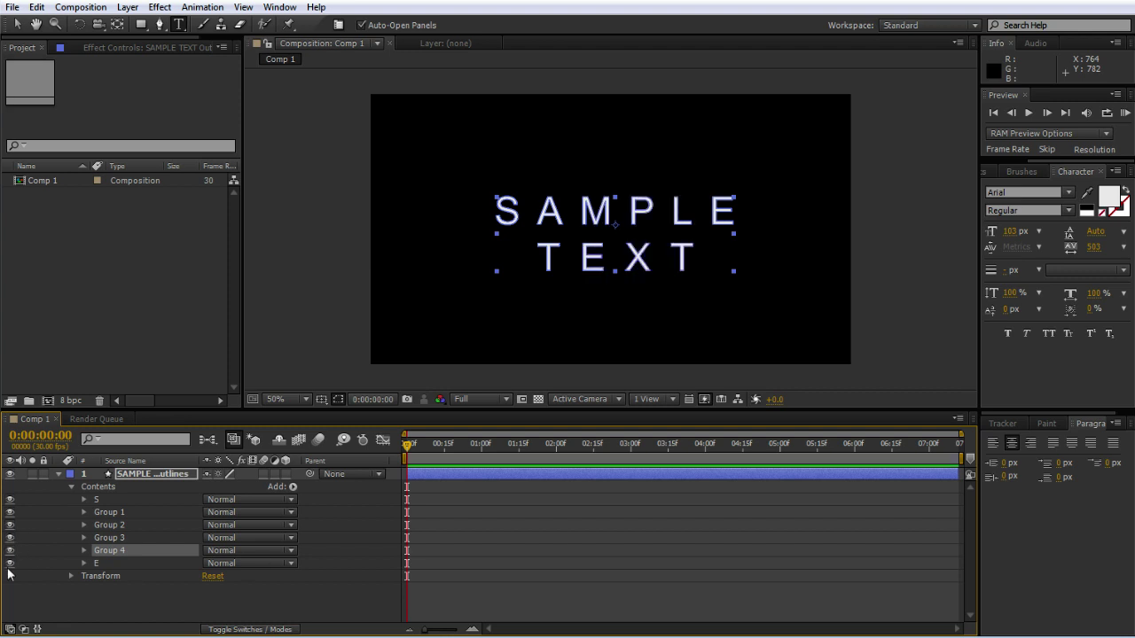
click(108, 501)
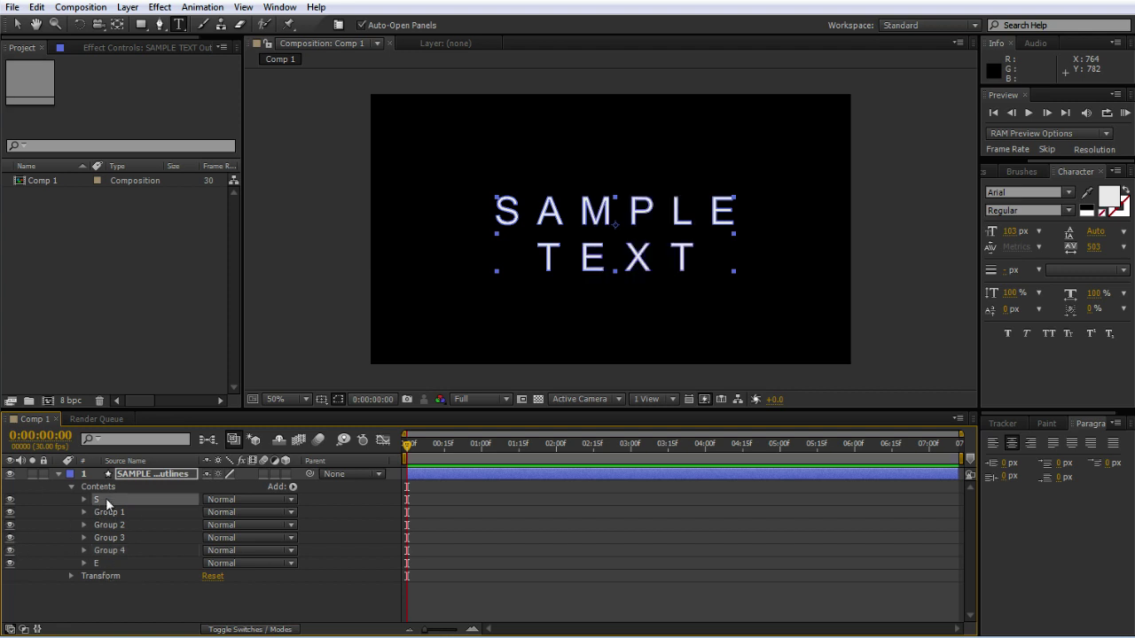
shift+click(100, 560)
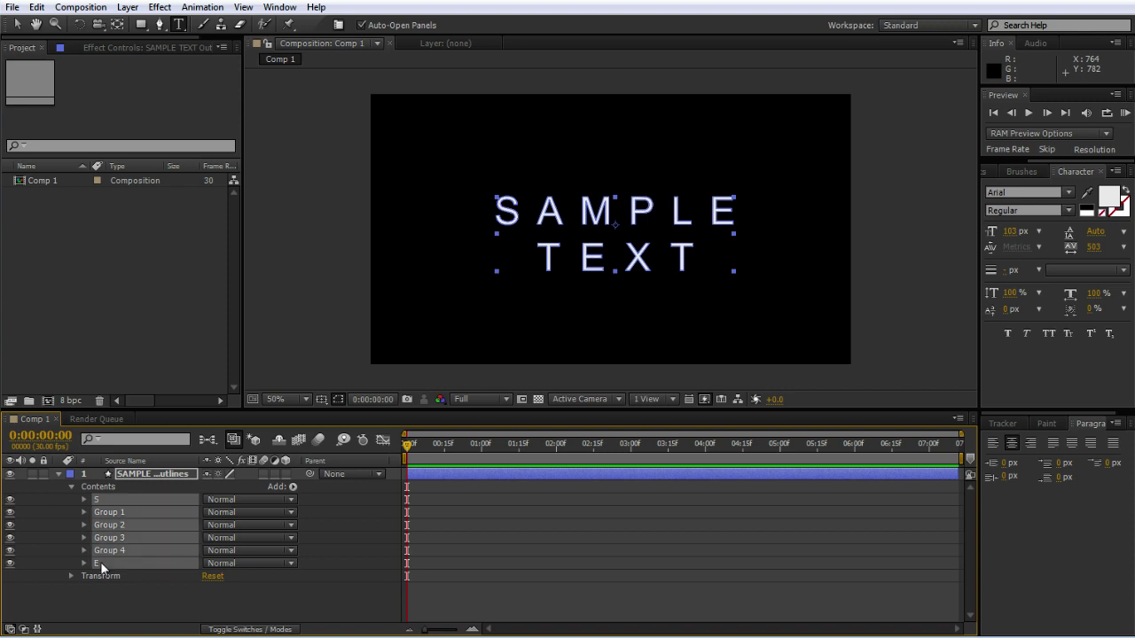
click(85, 499)
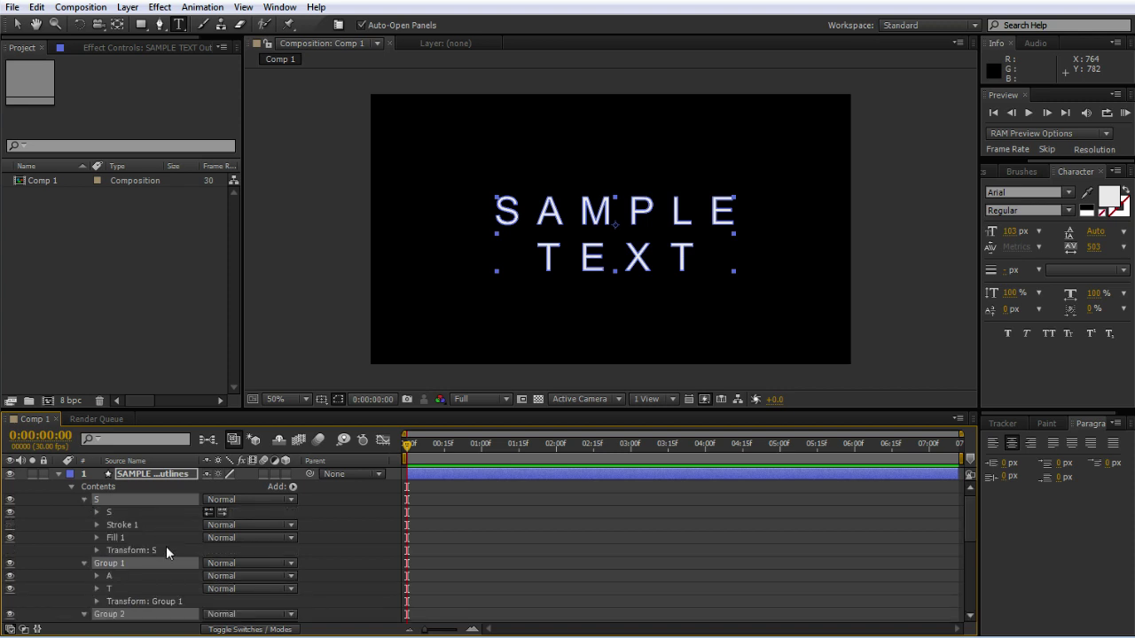
click(98, 550)
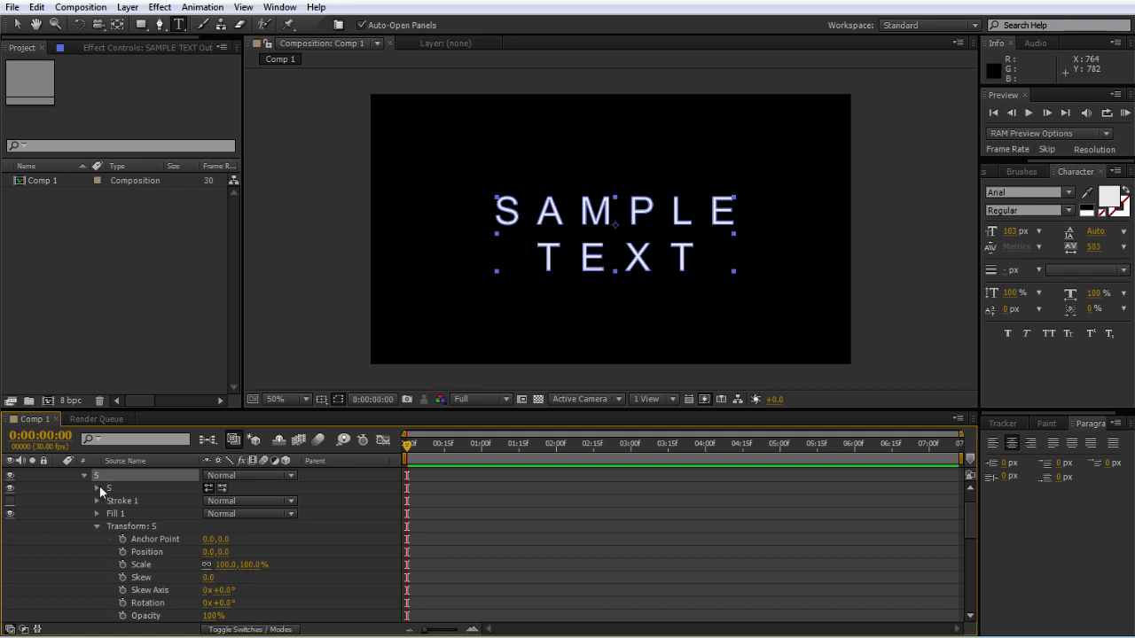
click(85, 476)
click(83, 499)
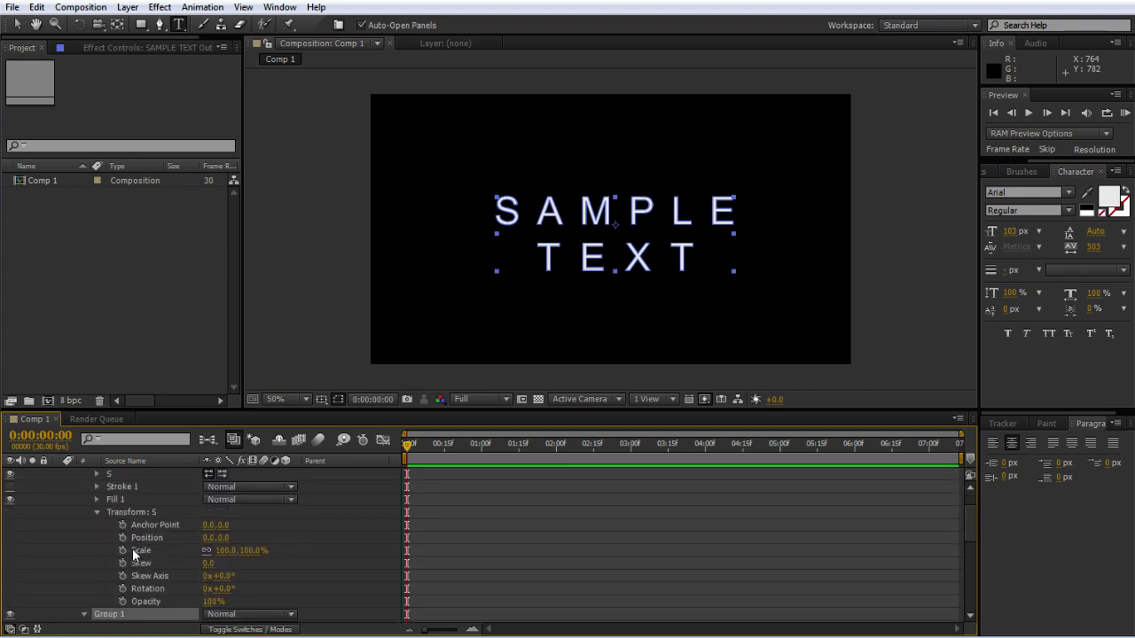
Step: Set a Position keyframe on the S group at 0:00:00:00
scroll(142, 537, down, 3)
scroll(142, 532, up, 2)
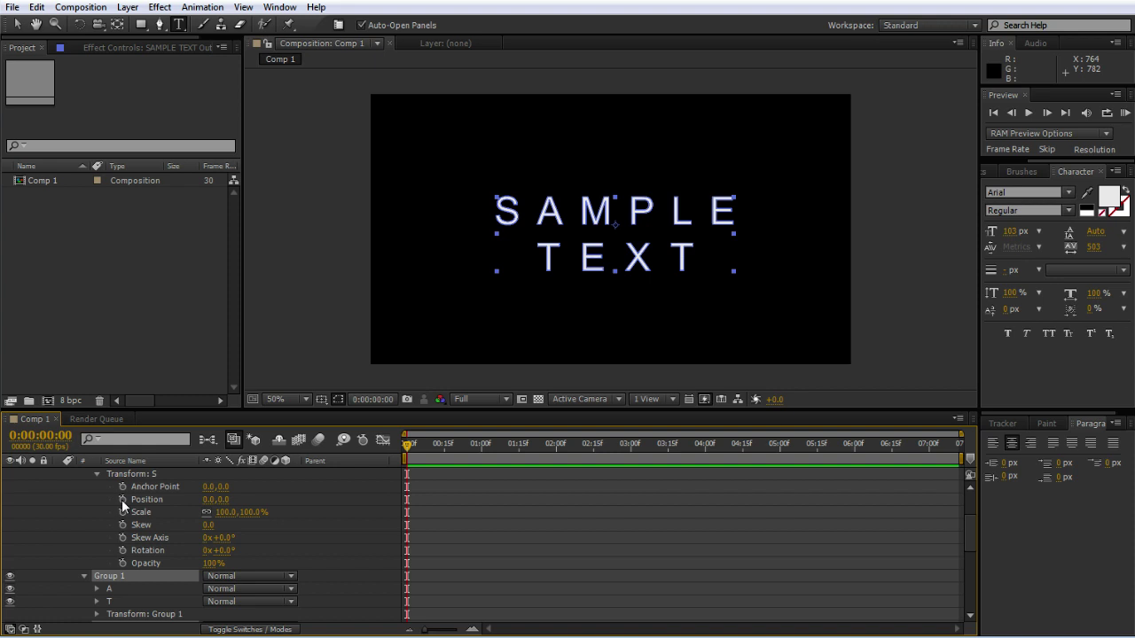
click(121, 499)
scroll(138, 513, down, 3)
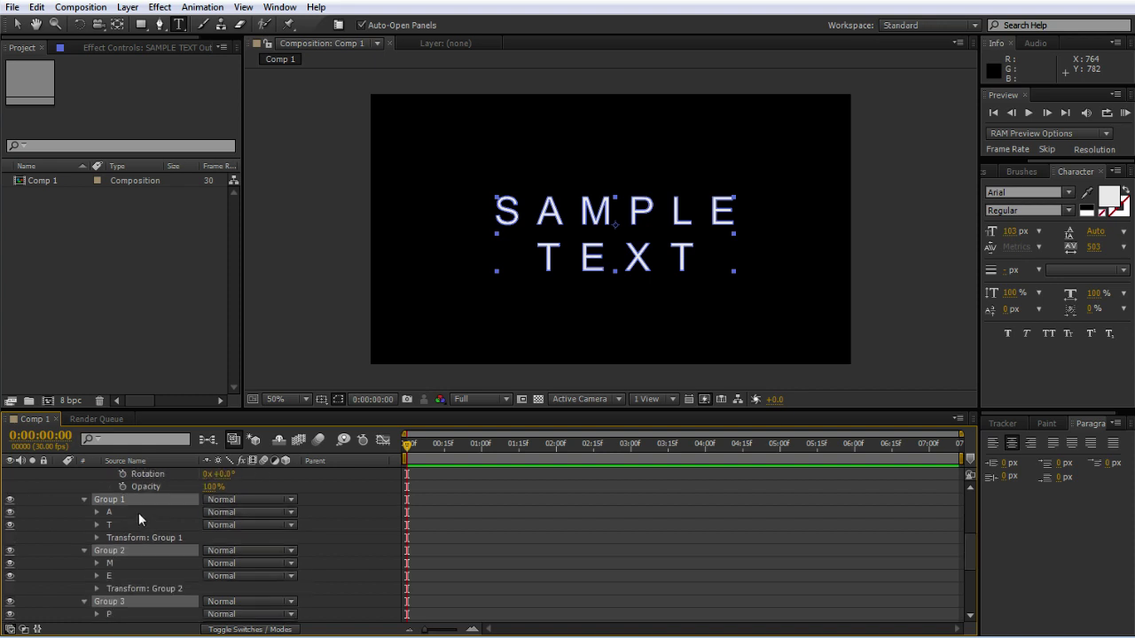
scroll(140, 506, up, 4)
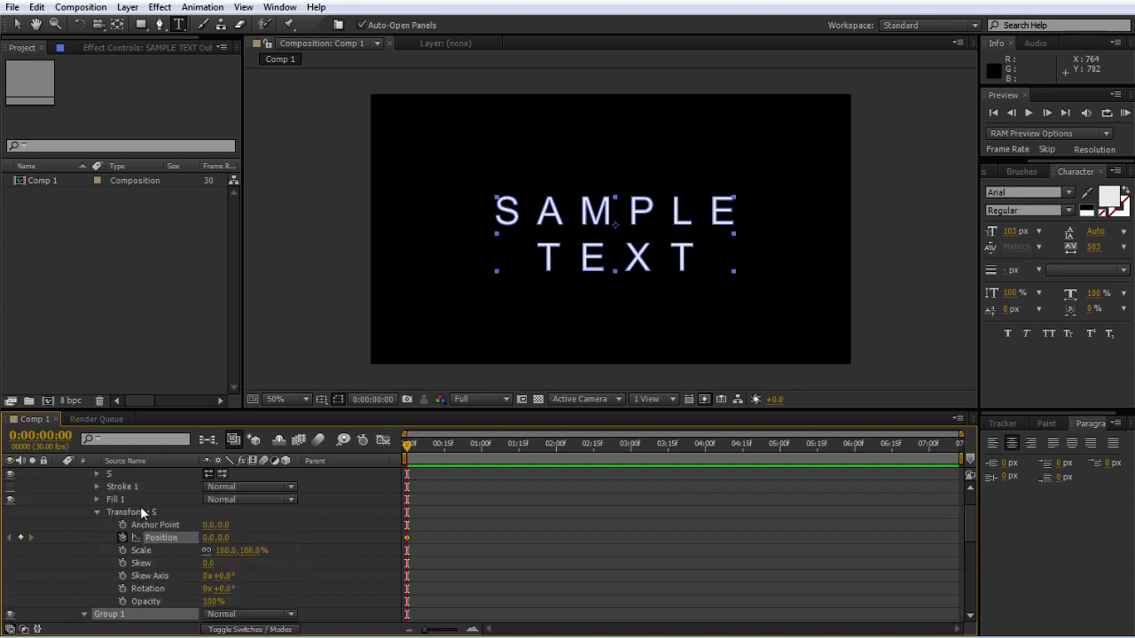
Step: Reset the S group's starting Position keyframe to 0,0 at 0:00
mouse_move(226, 540)
mouse_down()
mouse_move(252, 533)
mouse_move(218, 538)
mouse_up()
click(219, 538)
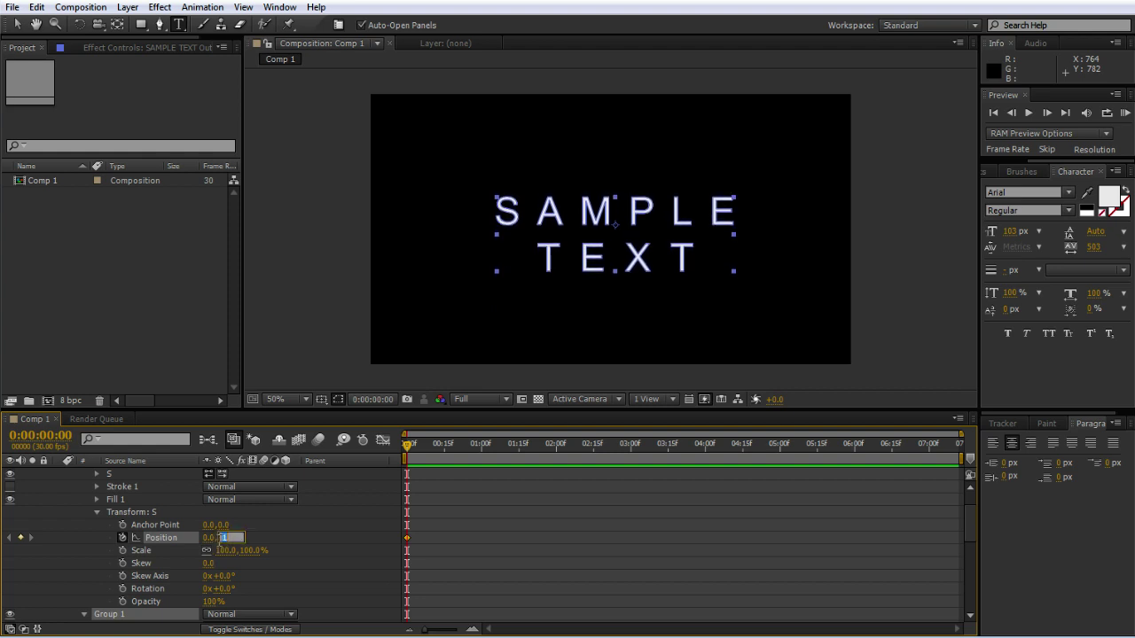
text(0)
click(427, 440)
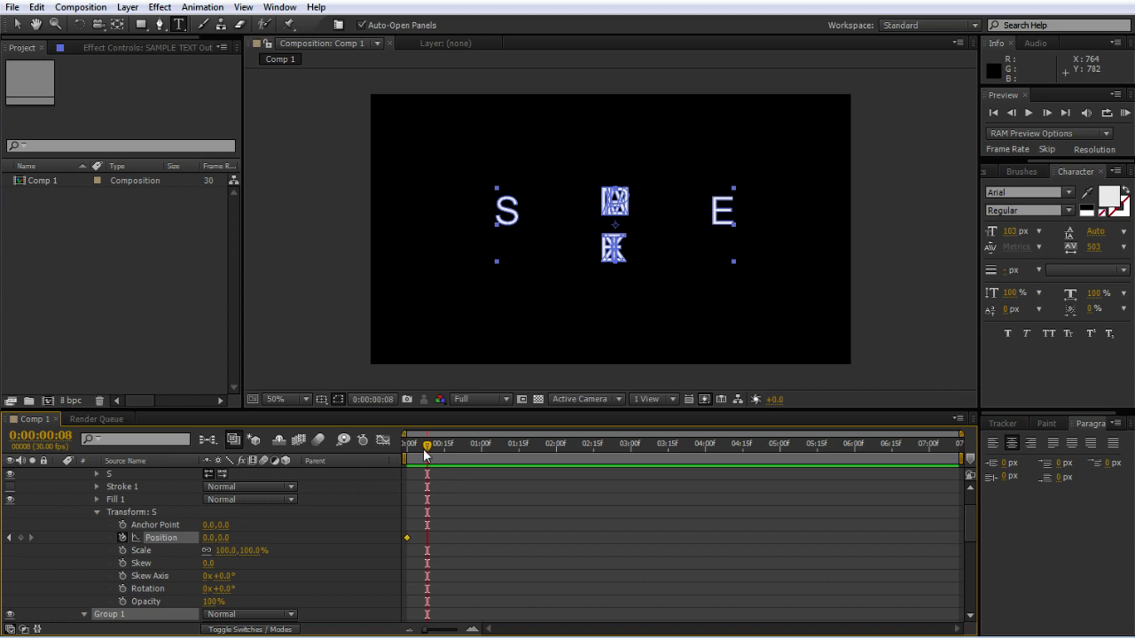
drag(428, 445, 437, 449)
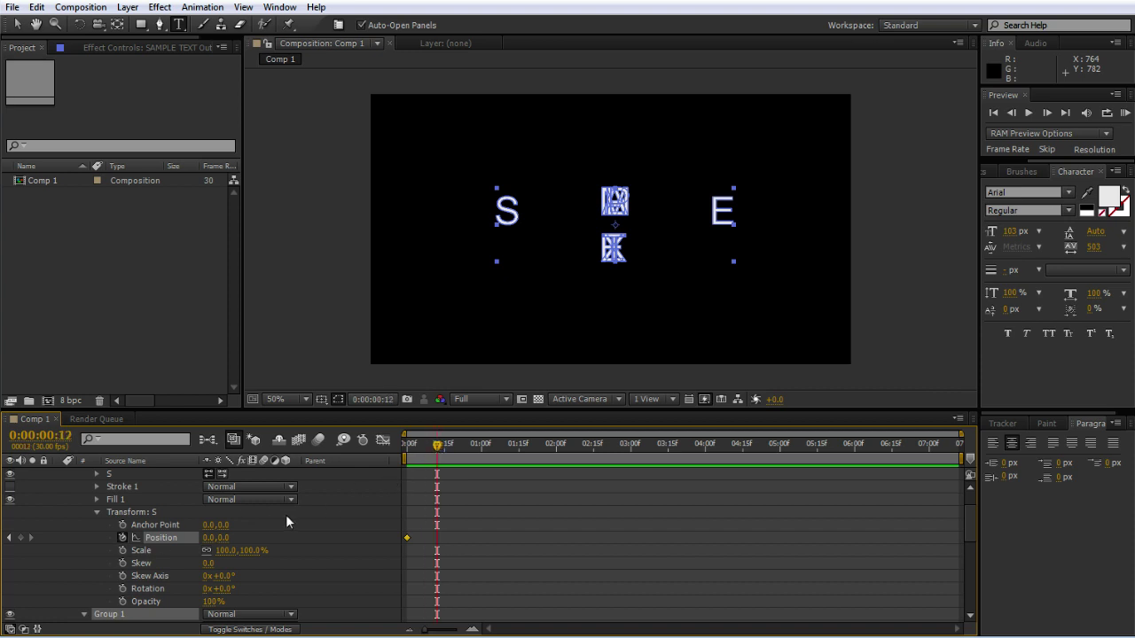
key(Home)
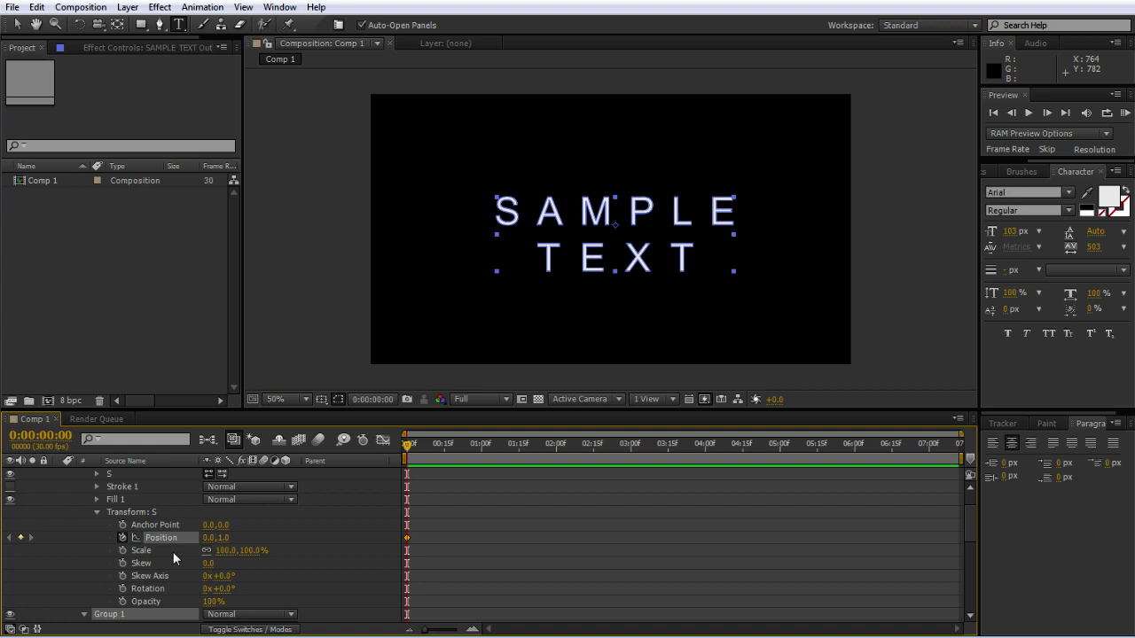
drag(222, 537, 213, 538)
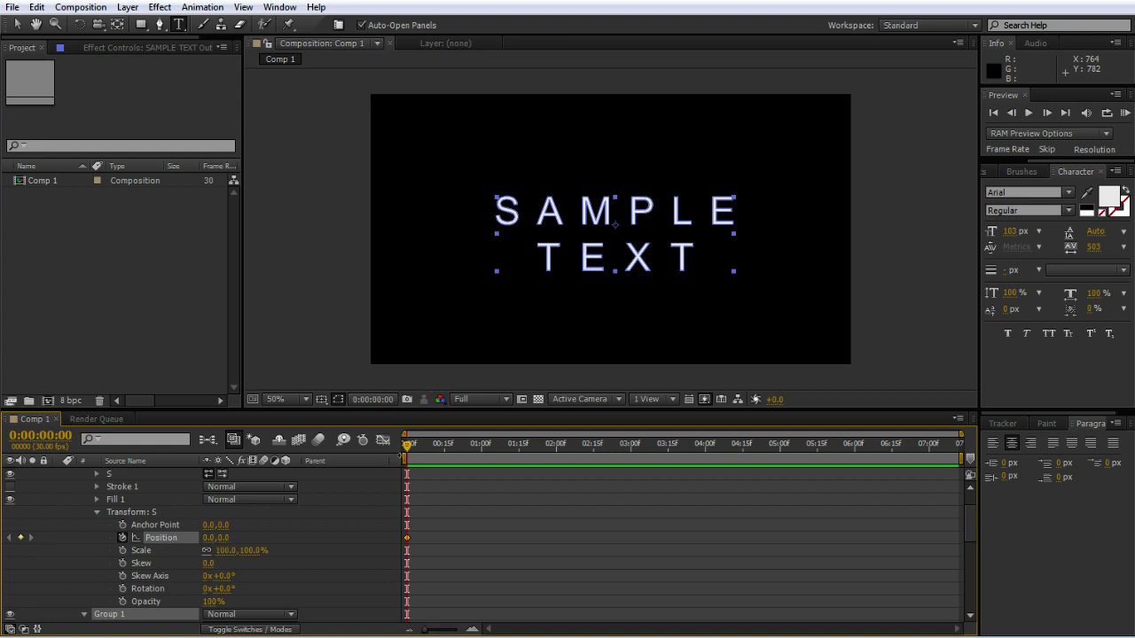
Step: Key S group Position to 0,99 at 0:00:00:23 and back to 0,0 at 0:00:01:21
drag(407, 443, 464, 454)
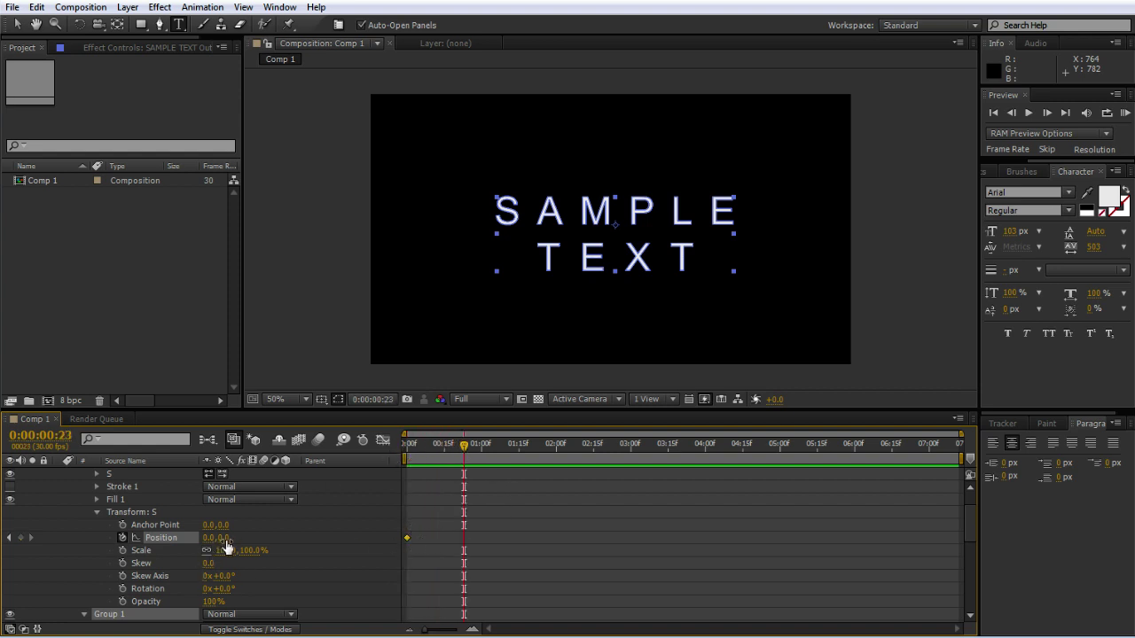
drag(222, 538, 304, 537)
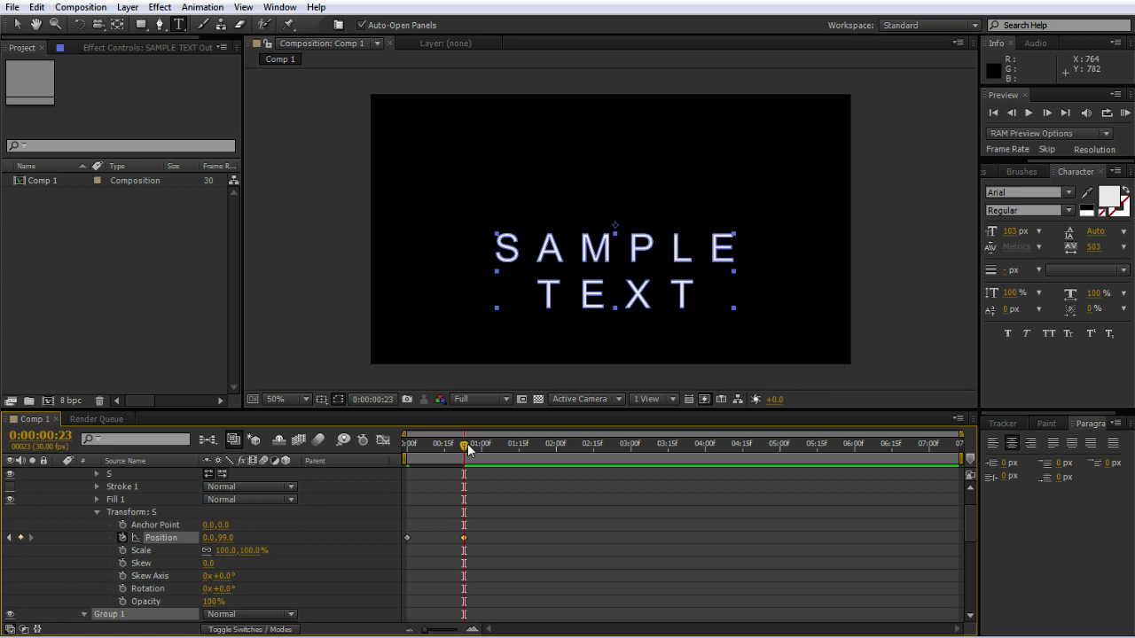
drag(468, 449, 534, 455)
drag(224, 544, 146, 549)
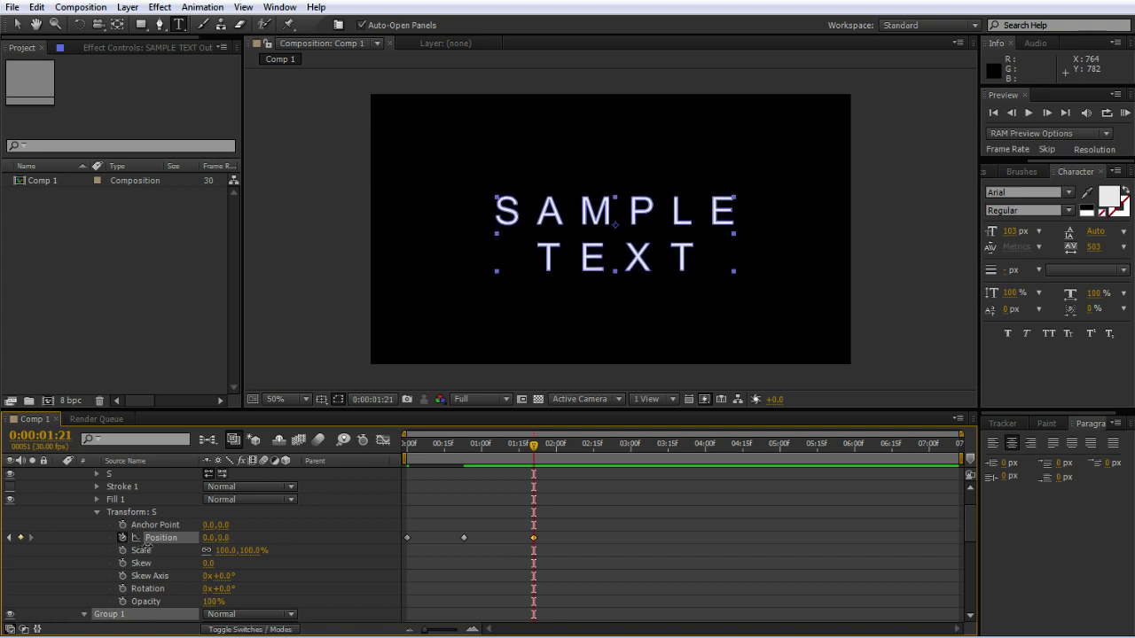
scroll(462, 557, down, 3)
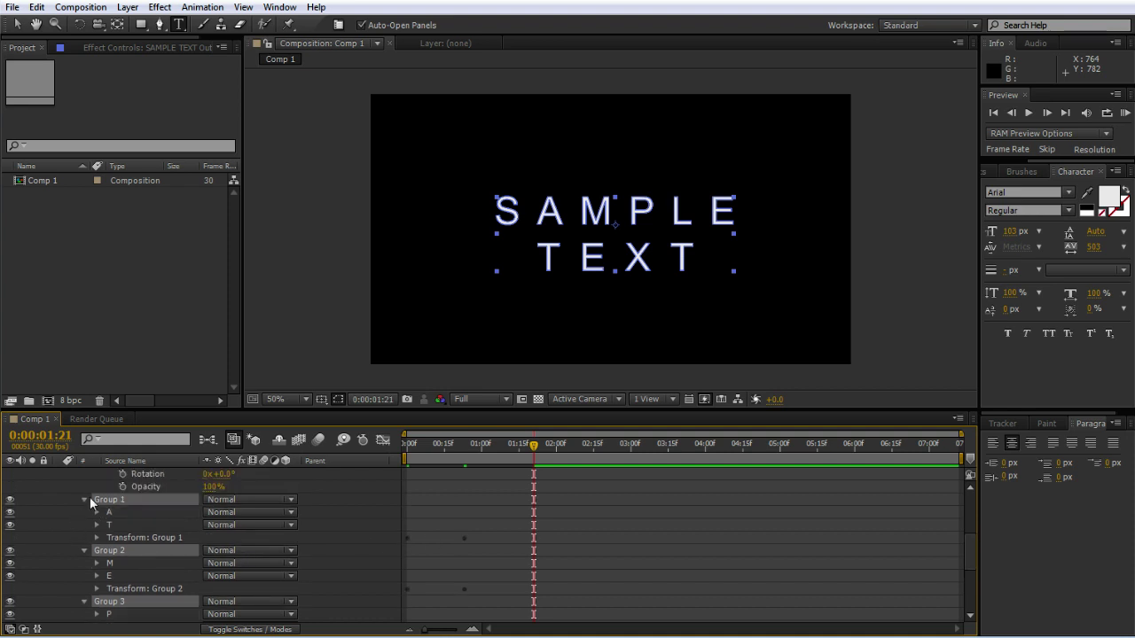
click(96, 537)
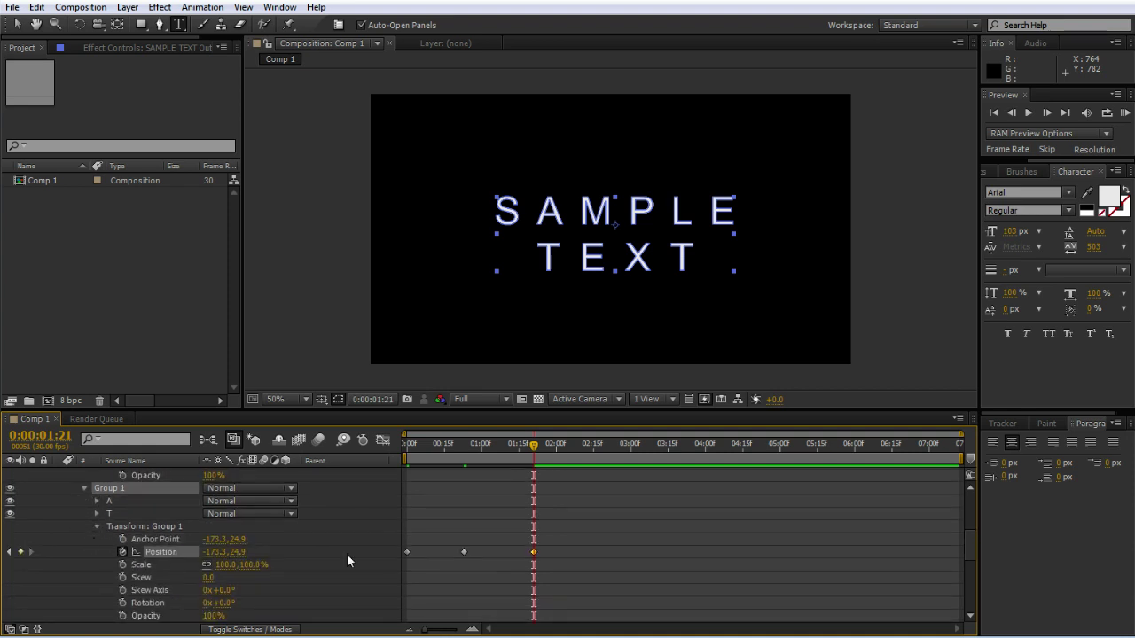
scroll(347, 554, down, 4)
click(160, 539)
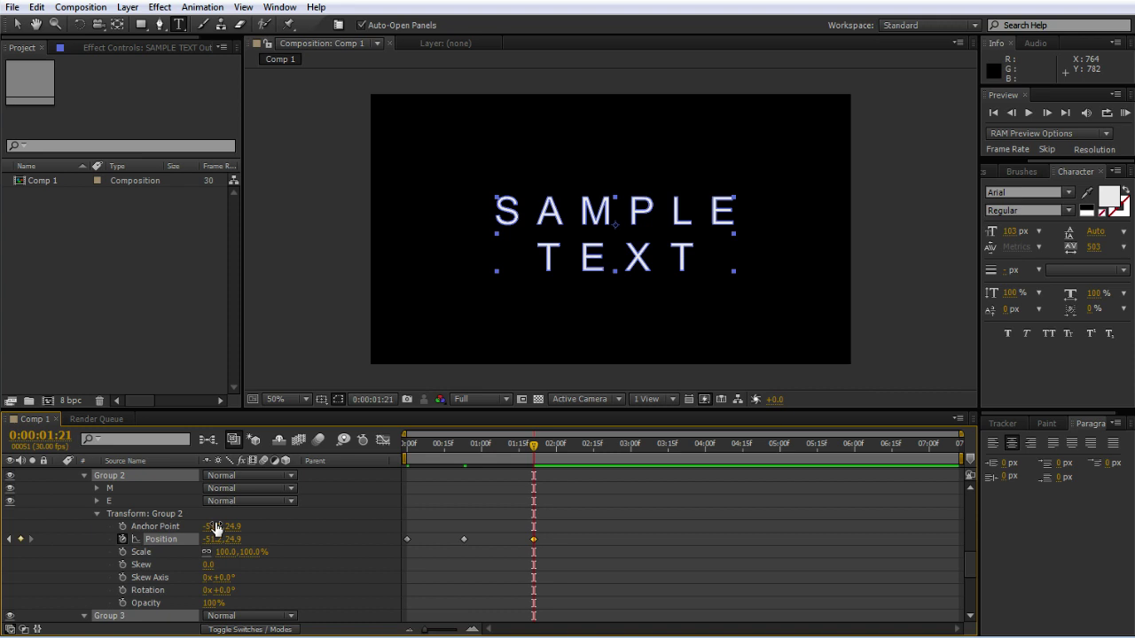
scroll(454, 538, up, 5)
scroll(356, 568, down, 2)
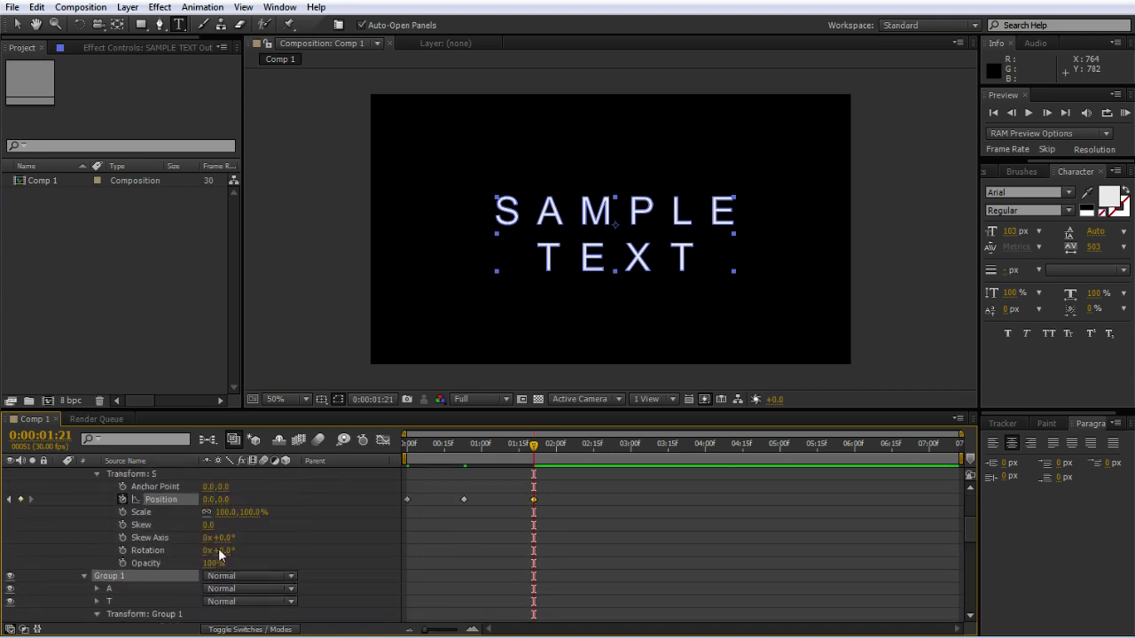
scroll(218, 548, up, 2)
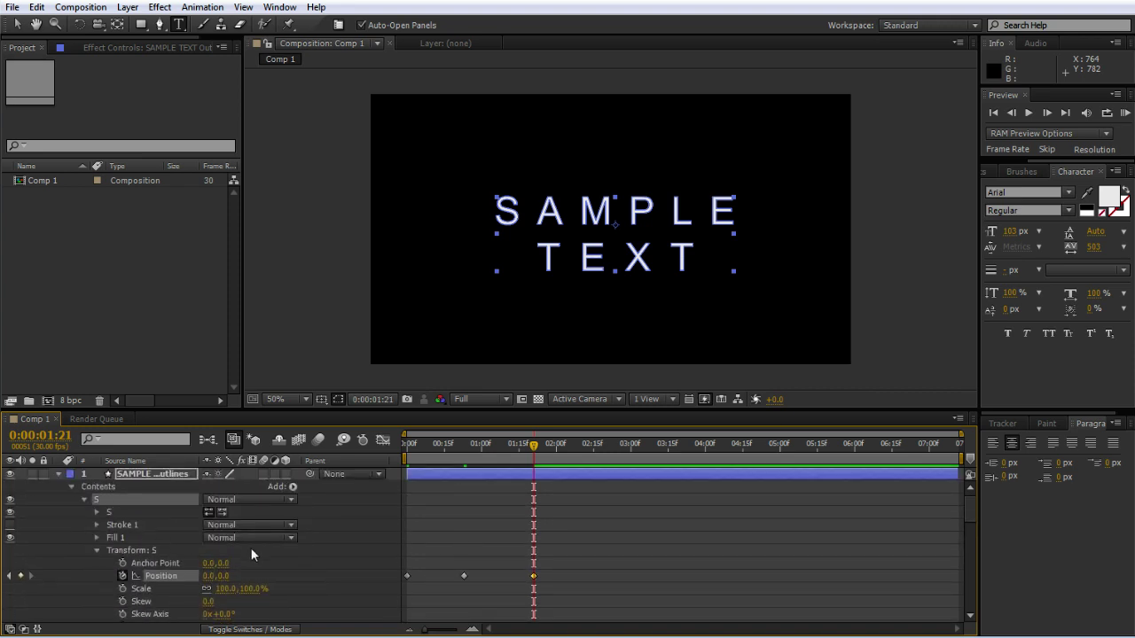
click(96, 549)
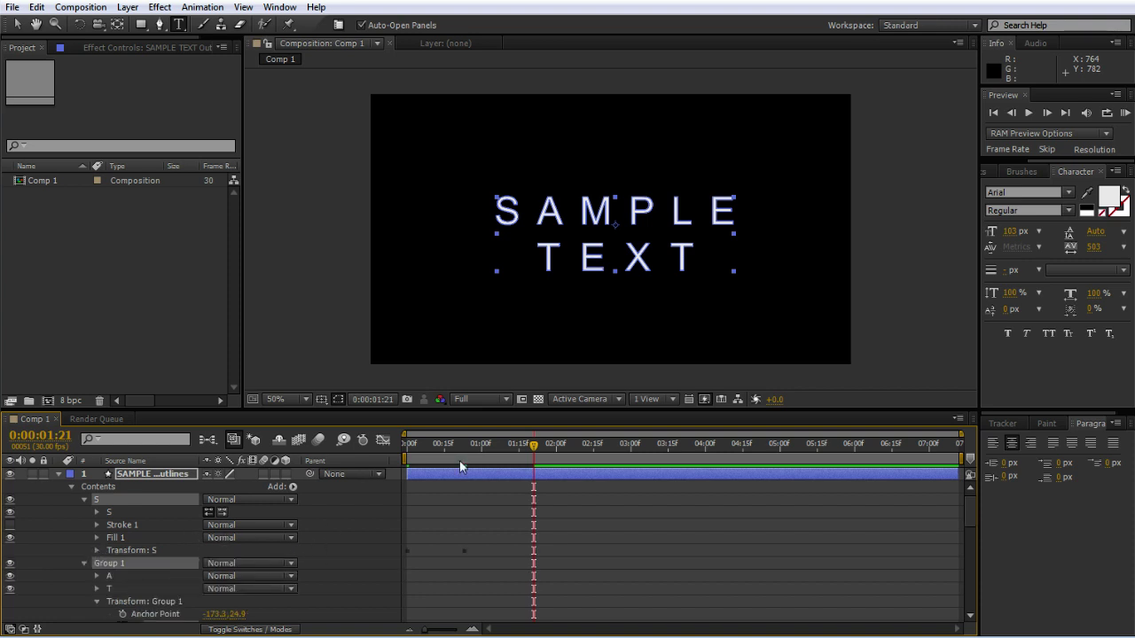
drag(544, 449, 383, 455)
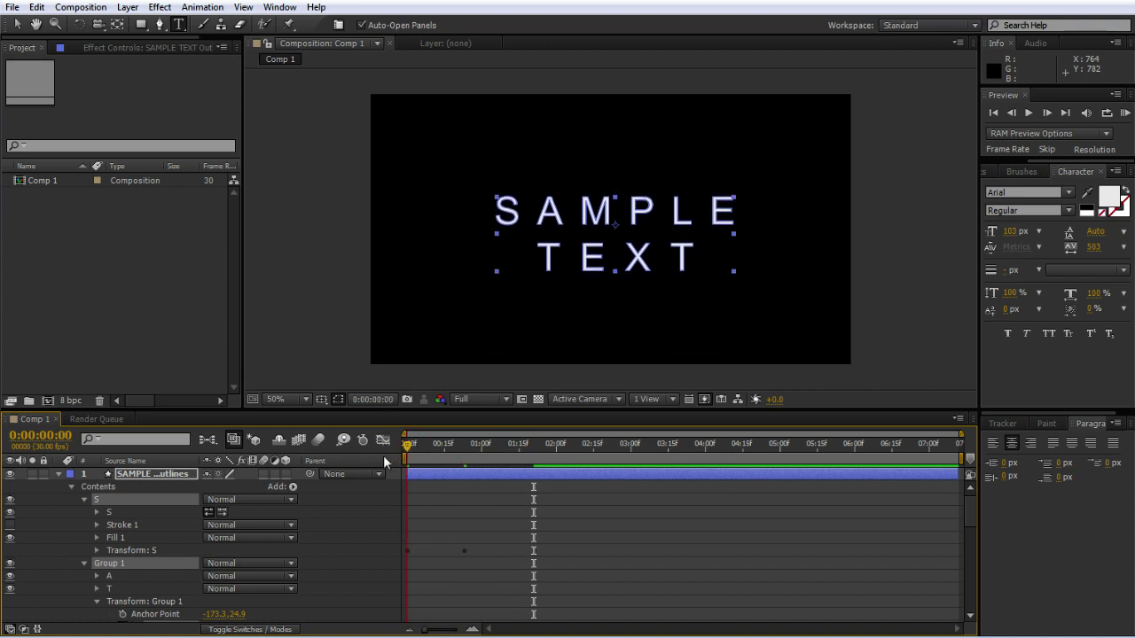
click(95, 550)
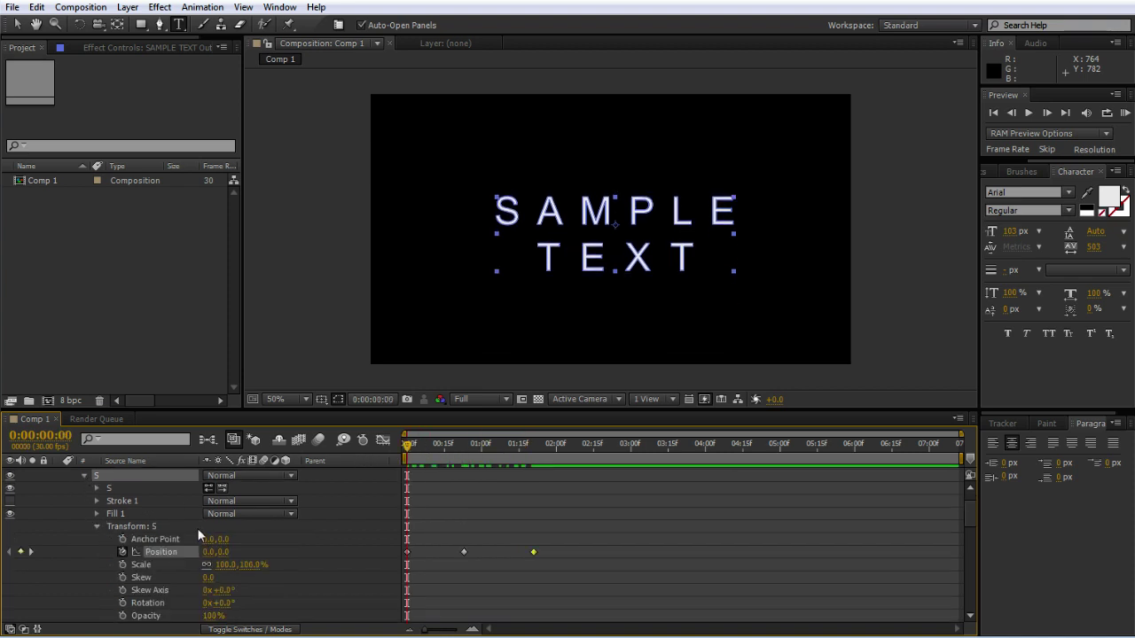
scroll(197, 528, down, 2)
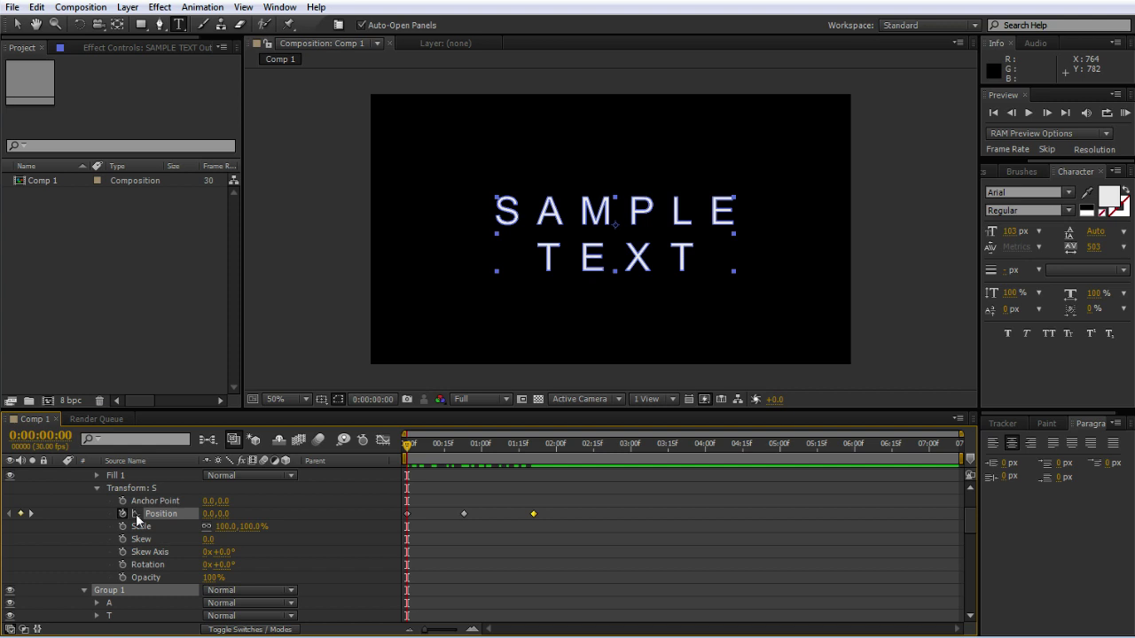
click(300, 499)
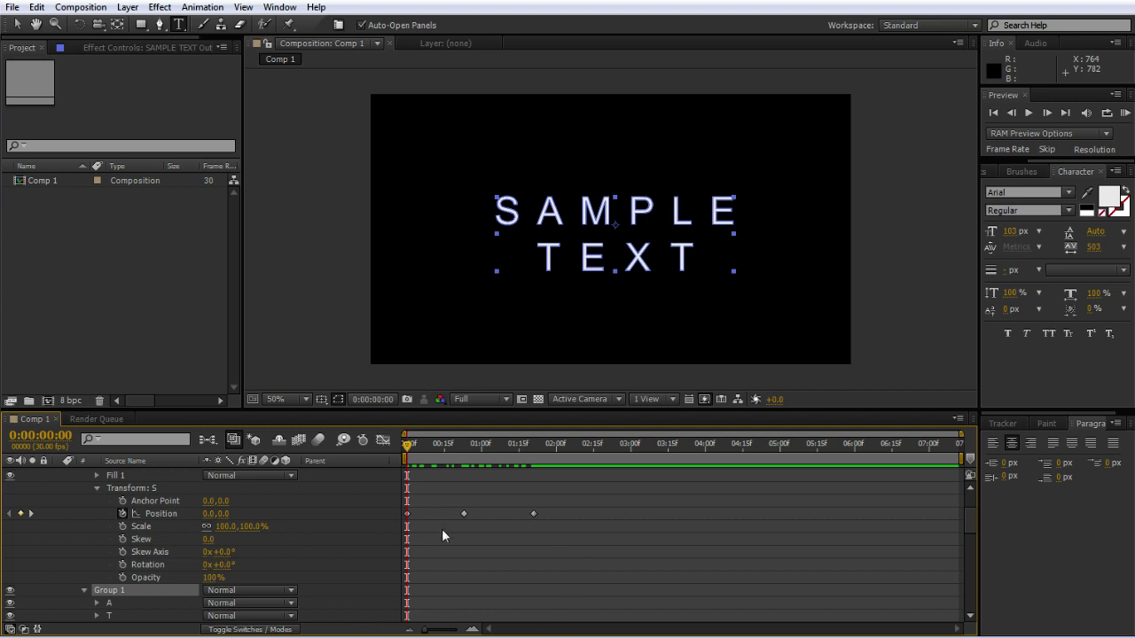
double_click(407, 514)
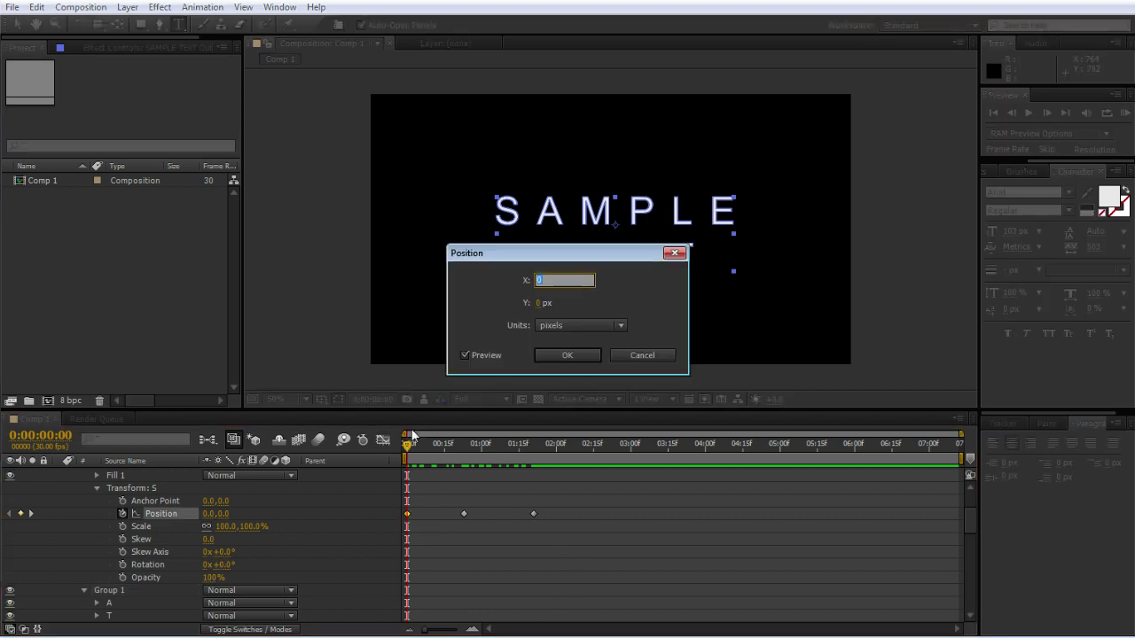
click(648, 360)
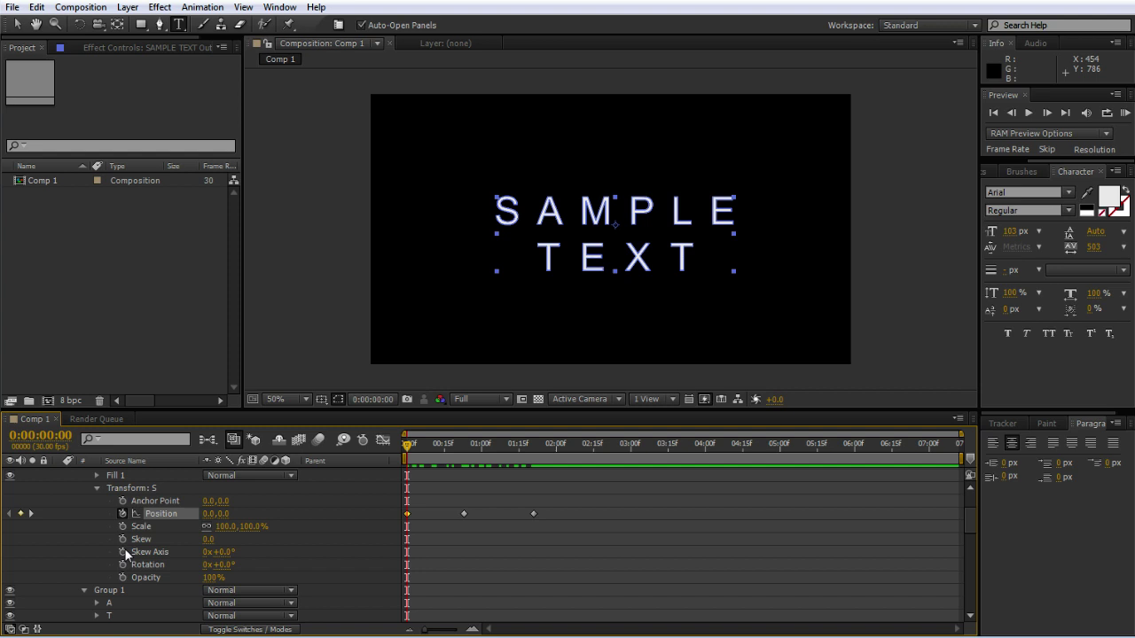
Step: Collapse the S group's Transform properties and select the S group
click(119, 490)
click(97, 488)
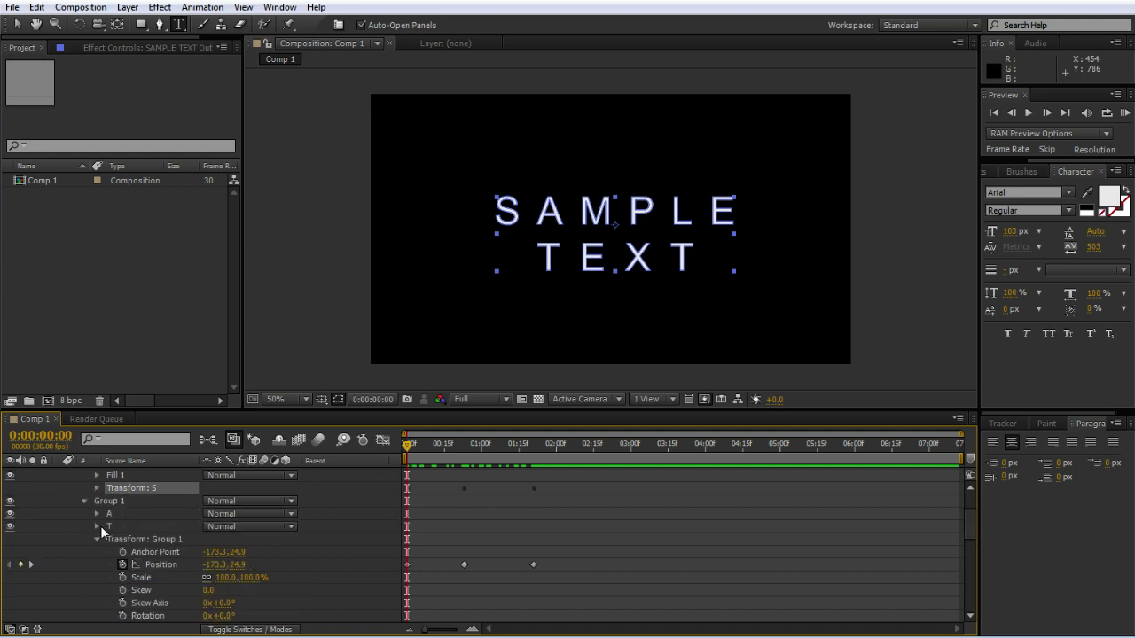
scroll(89, 479, up, 3)
click(109, 502)
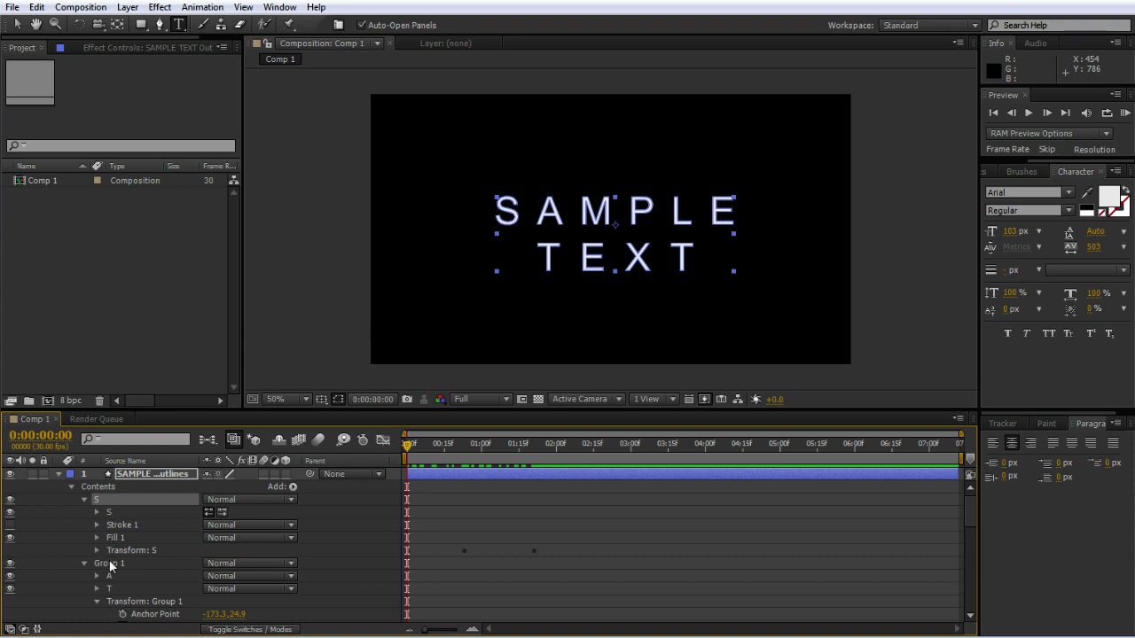
scroll(107, 559, down, 5)
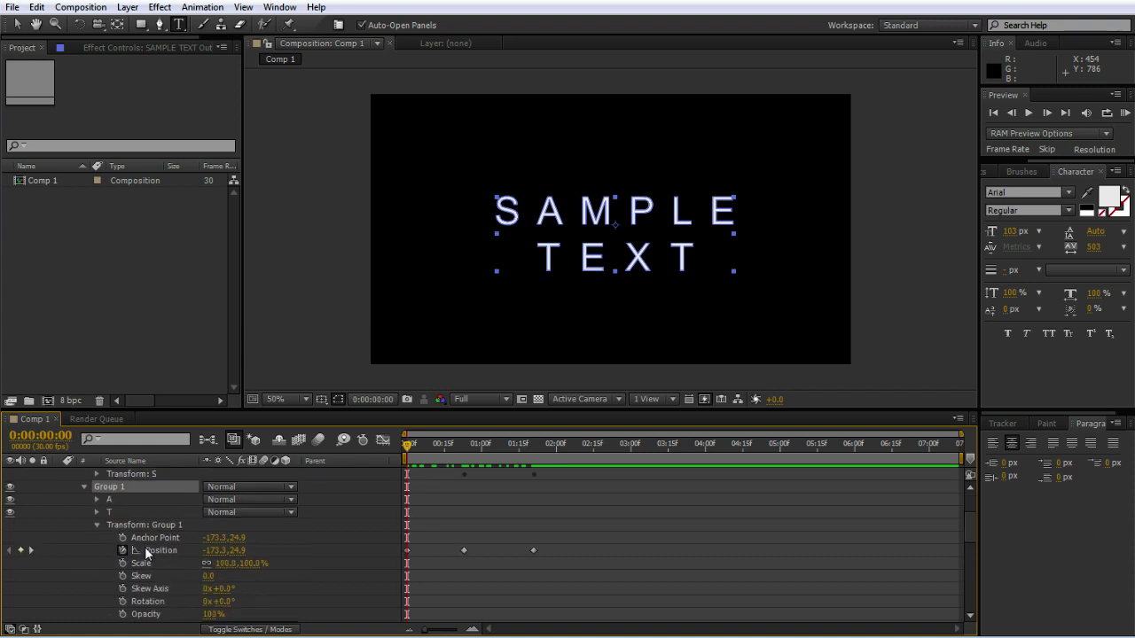
Step: Step through Group 2, Group 3, Group 4 and E, then bring Group 1's Position keyframes into view
click(114, 511)
scroll(116, 532, down, 3)
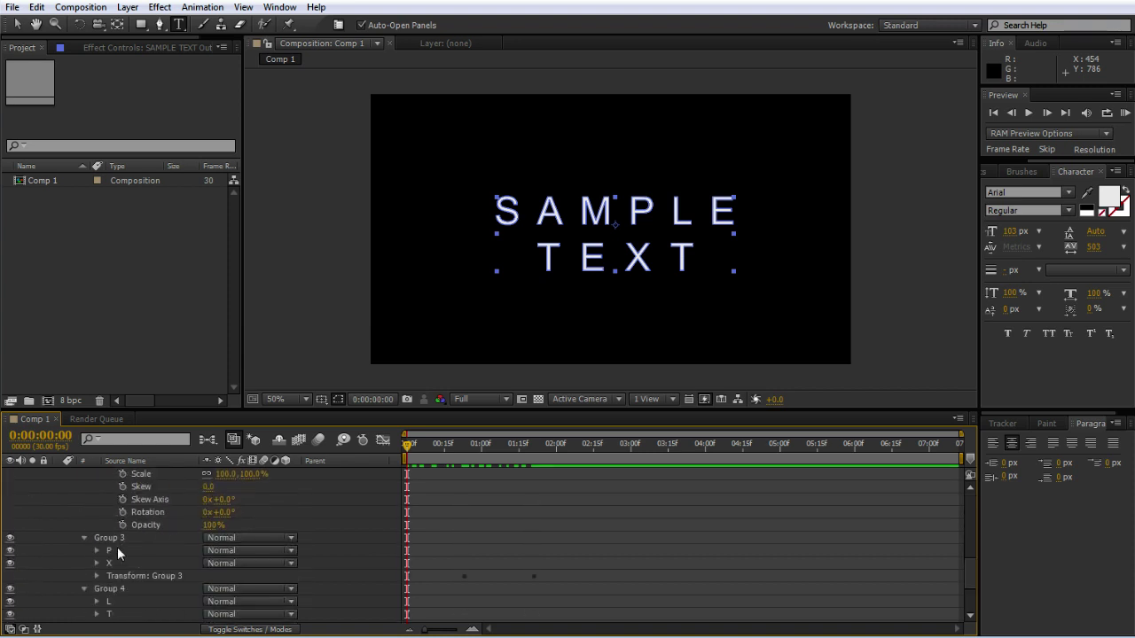
click(113, 538)
click(111, 589)
scroll(122, 581, down, 3)
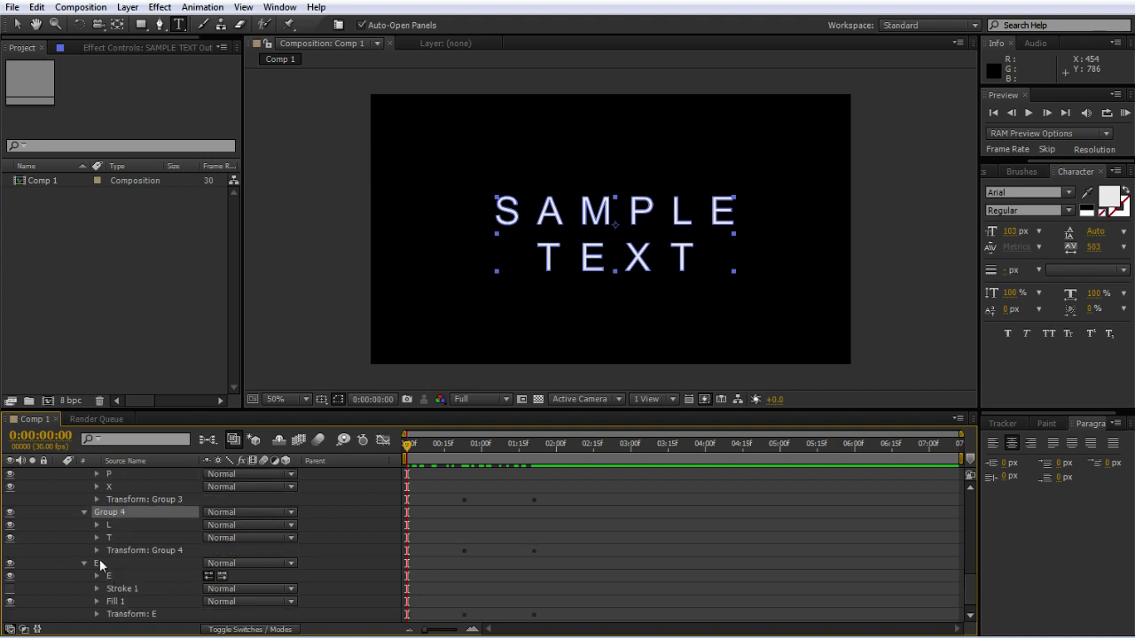
click(100, 560)
scroll(151, 572, up, 12)
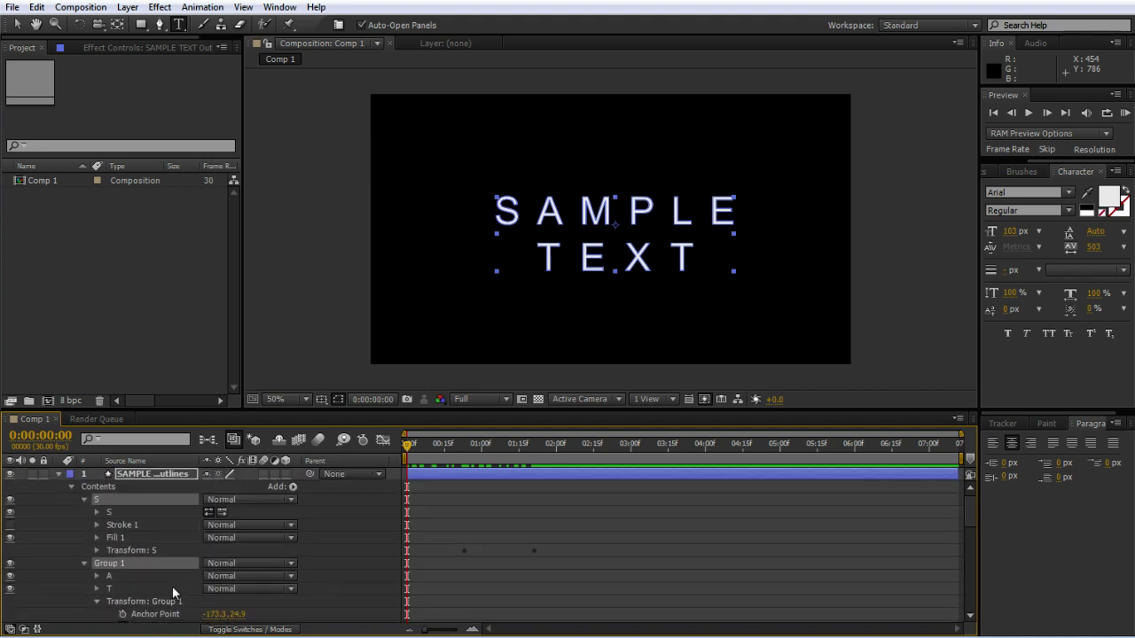
scroll(172, 580, down, 1)
scroll(169, 566, down, 2)
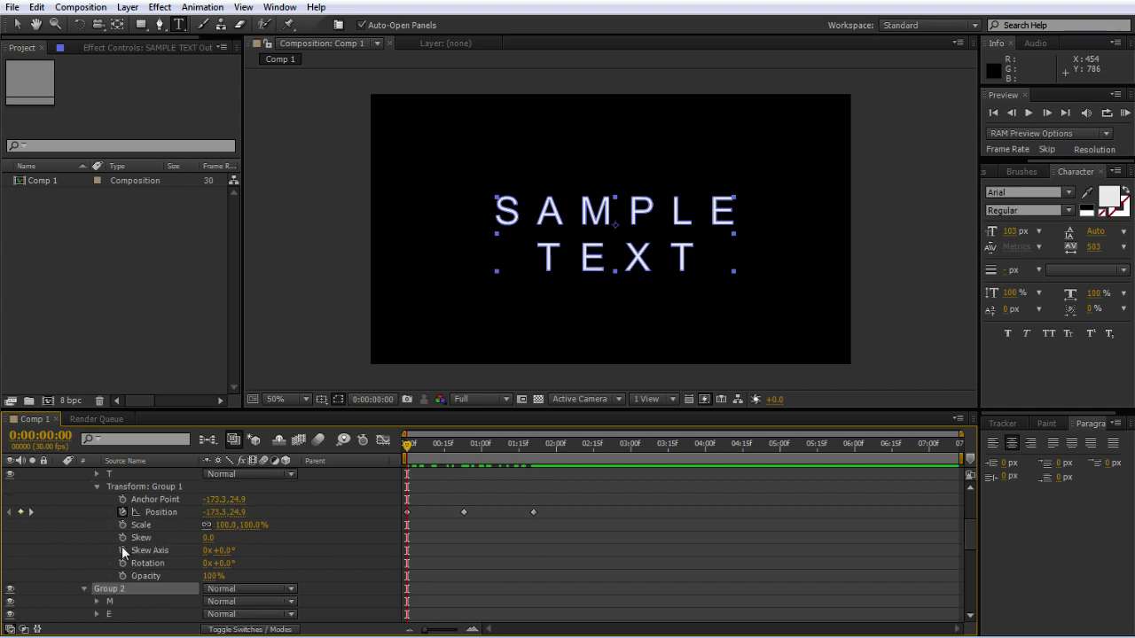
scroll(124, 550, up, 1)
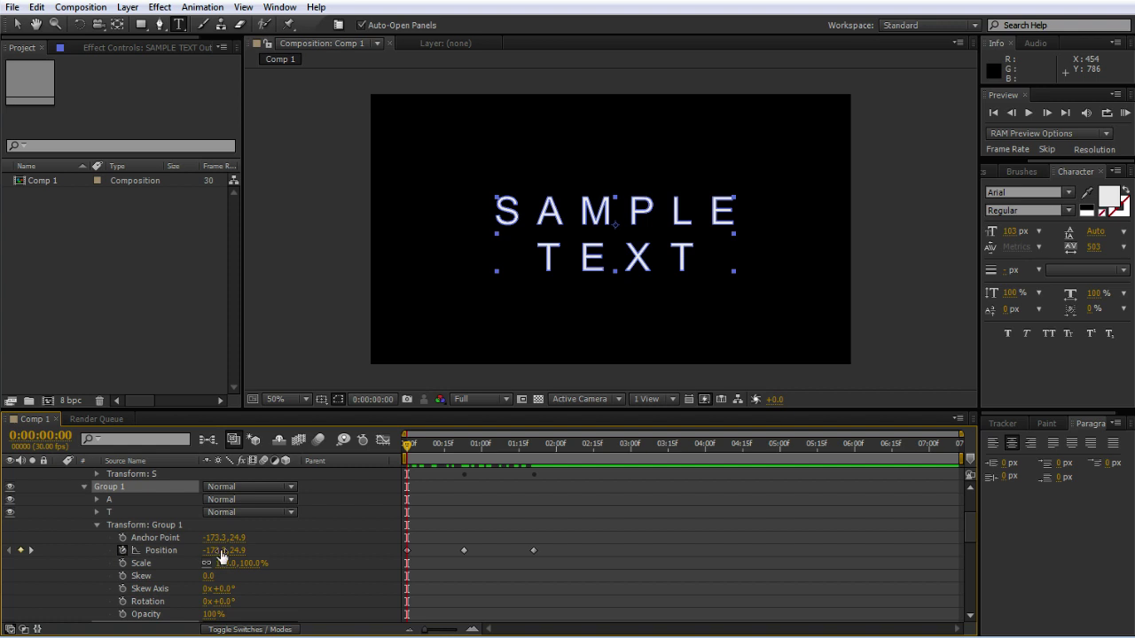
Step: Apply Easy Ease to Group 1's Position keyframes at 0:00, 0:00:00:23 and 0:00:01:21
right_click(410, 550)
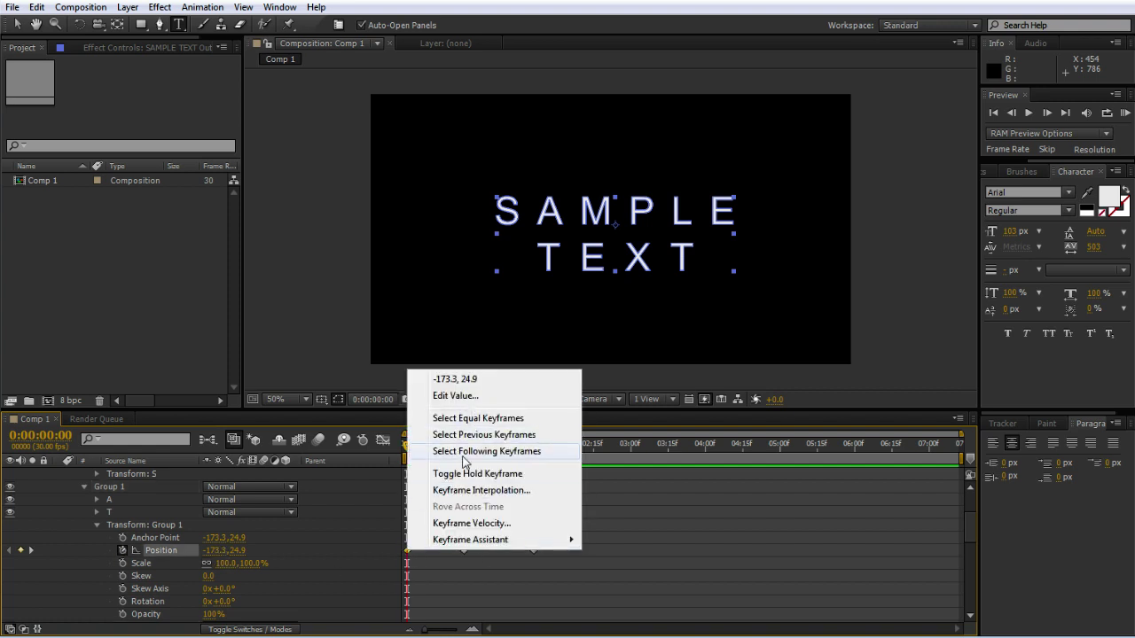
mouse_move(483, 540)
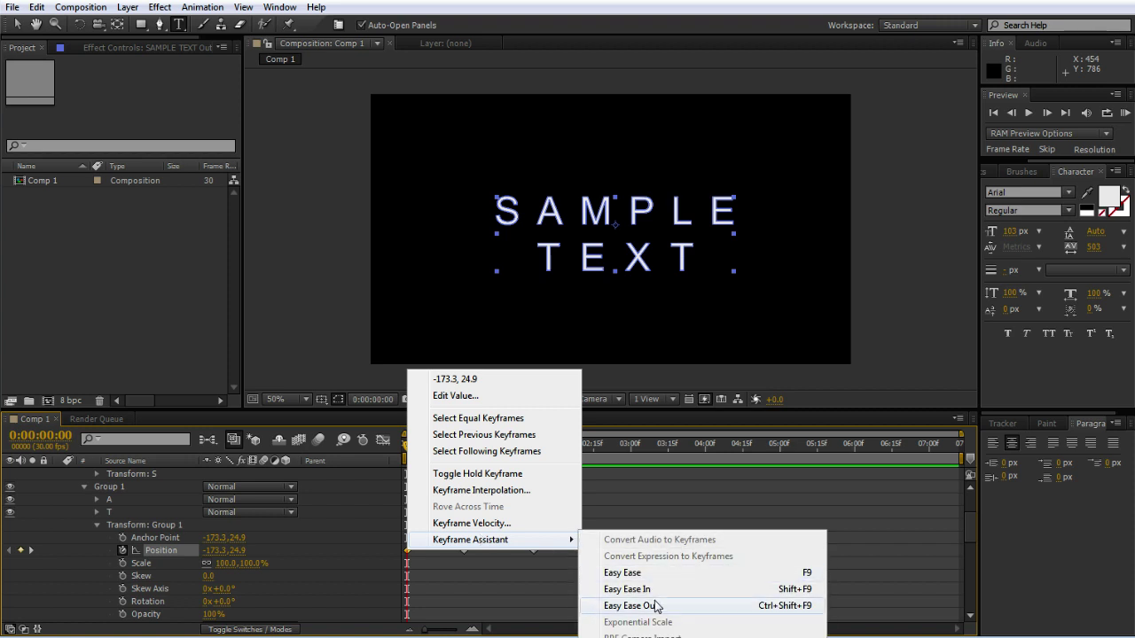
click(623, 577)
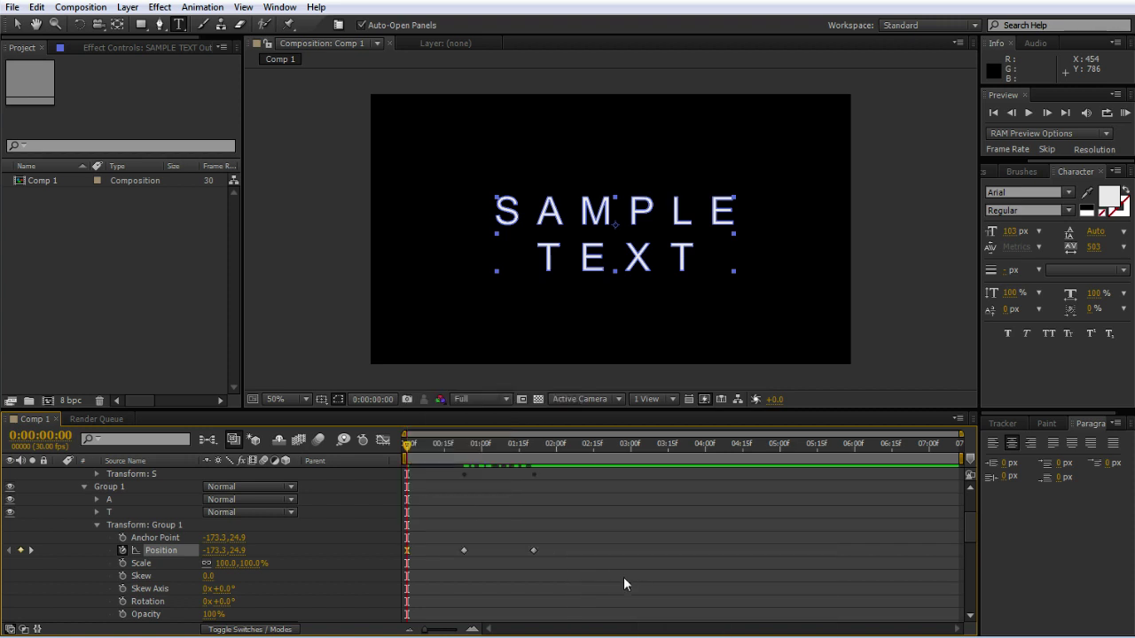
right_click(463, 550)
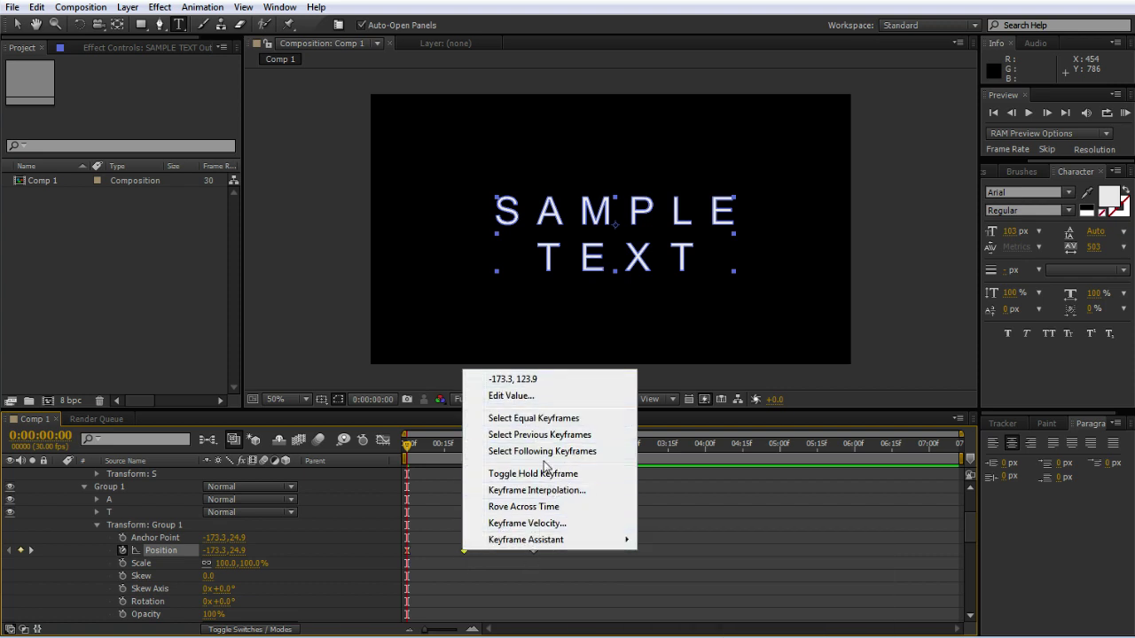
mouse_move(532, 540)
click(665, 576)
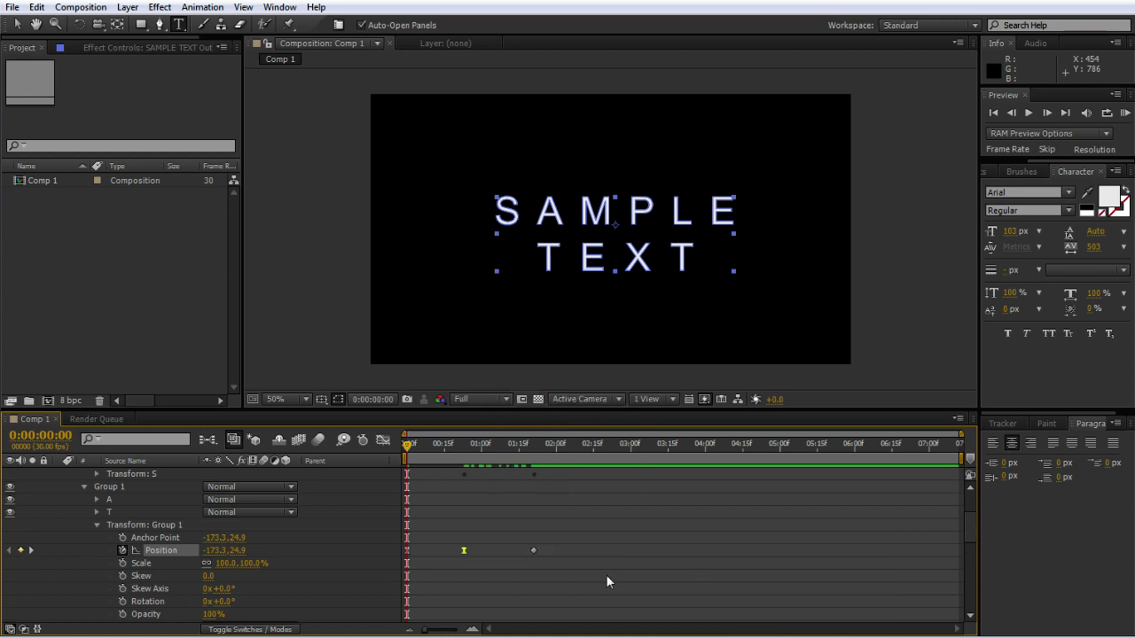
right_click(533, 550)
mouse_move(611, 543)
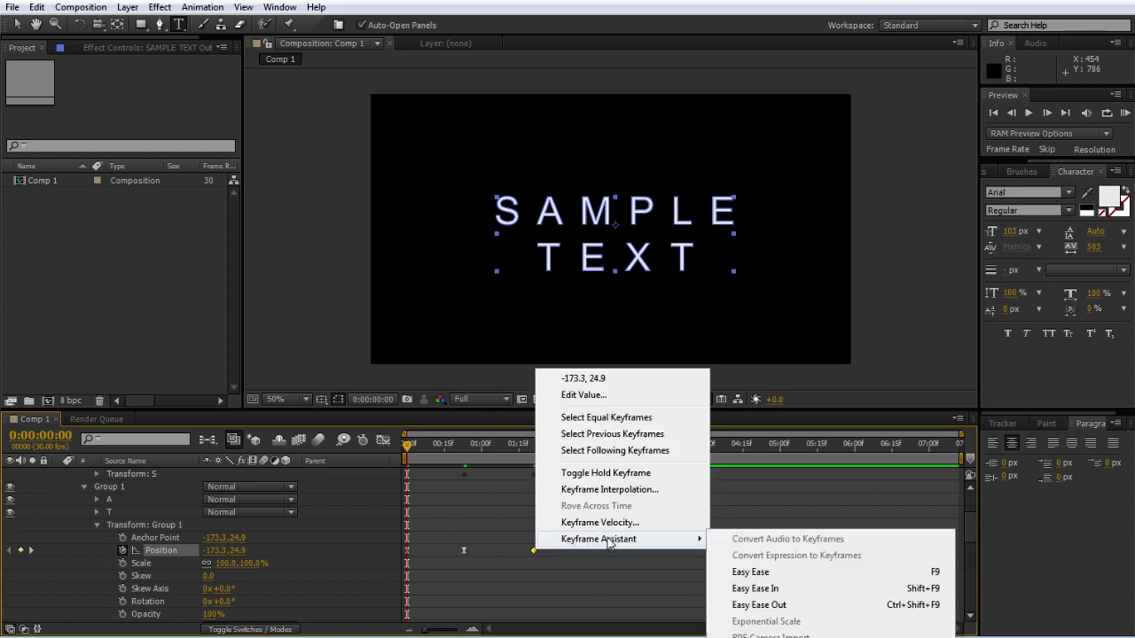
click(755, 573)
Step: Preview the text drop around one second, expand Group 3's Transform, and inspect Group 1's later keyframe without changes
drag(408, 445, 382, 466)
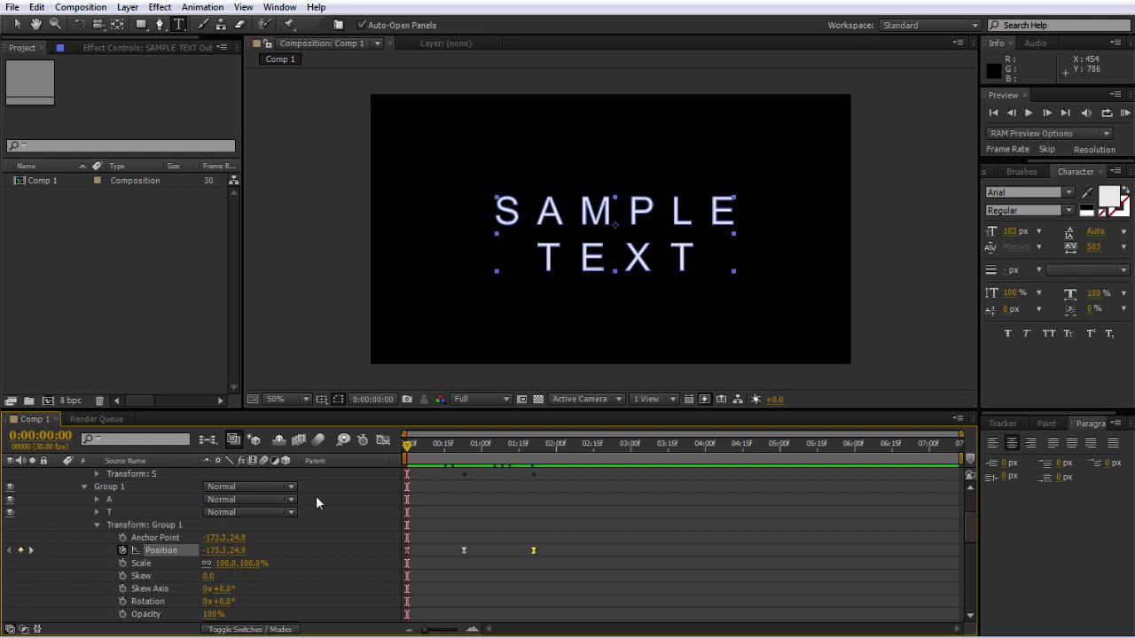
scroll(236, 551, down, 5)
scroll(235, 551, down, 3)
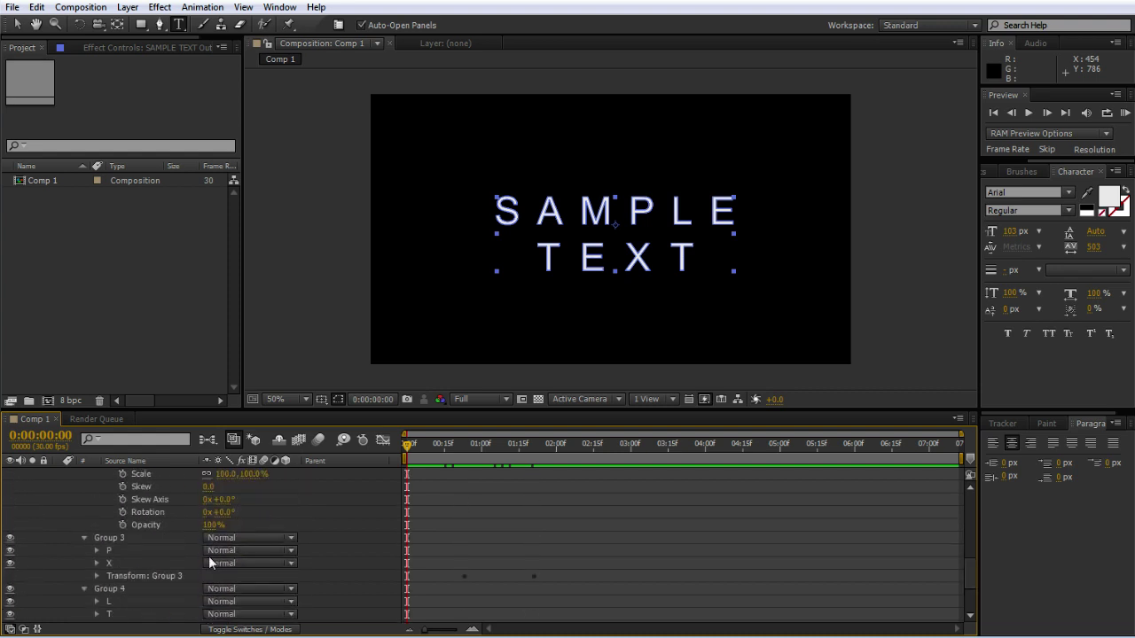
click(97, 576)
scroll(134, 563, down, 3)
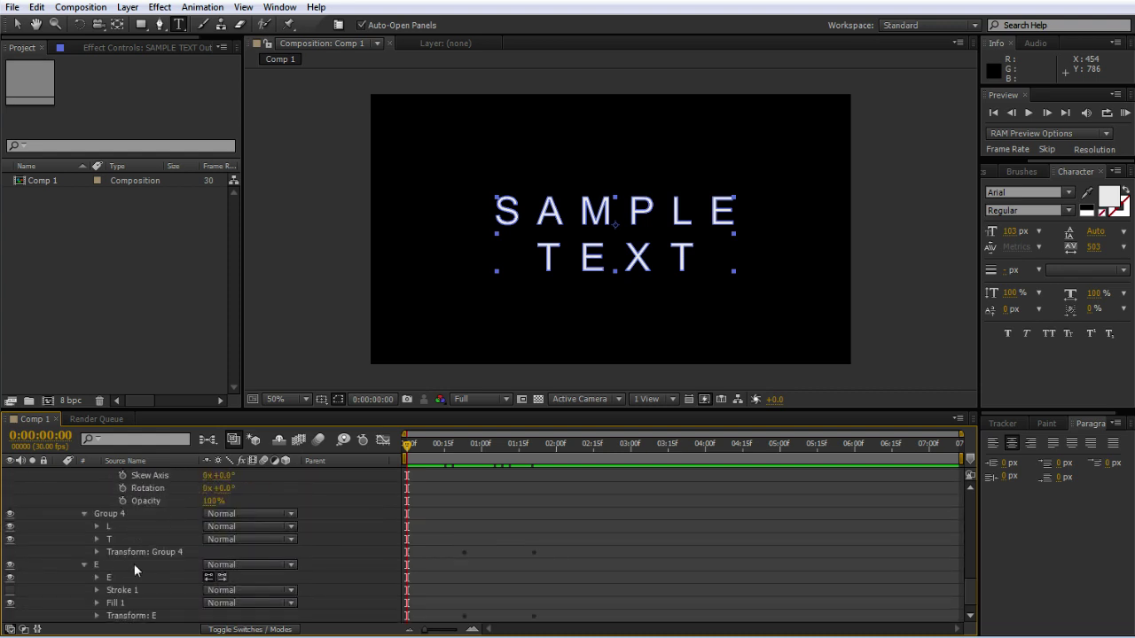
scroll(138, 531, up, 1)
scroll(138, 531, up, 2)
scroll(137, 552, up, 10)
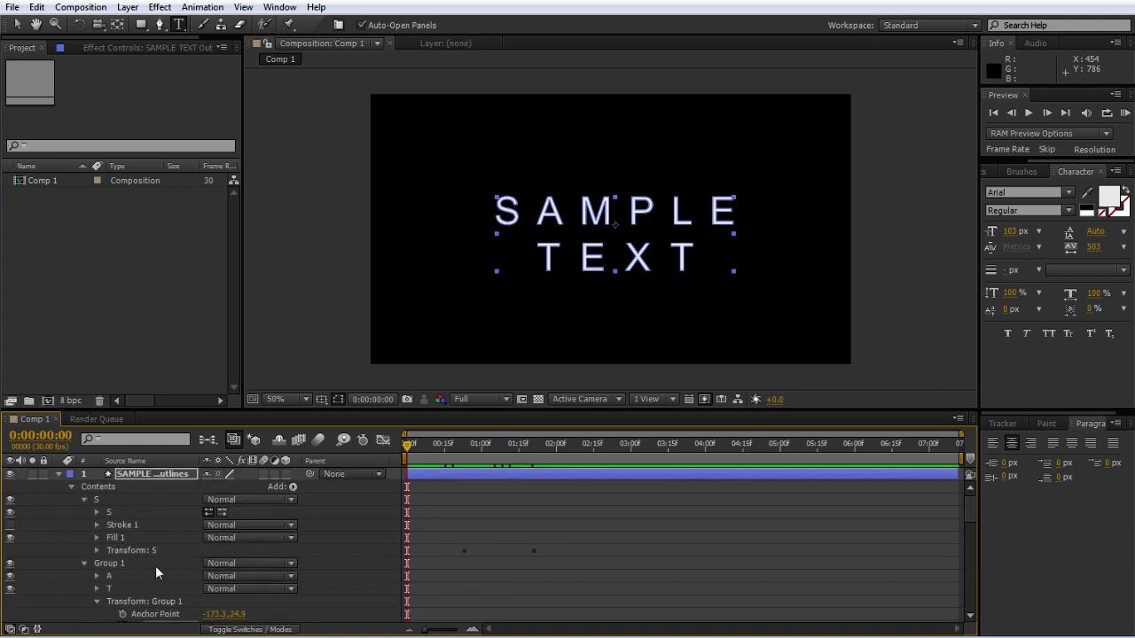
scroll(155, 568, down, 3)
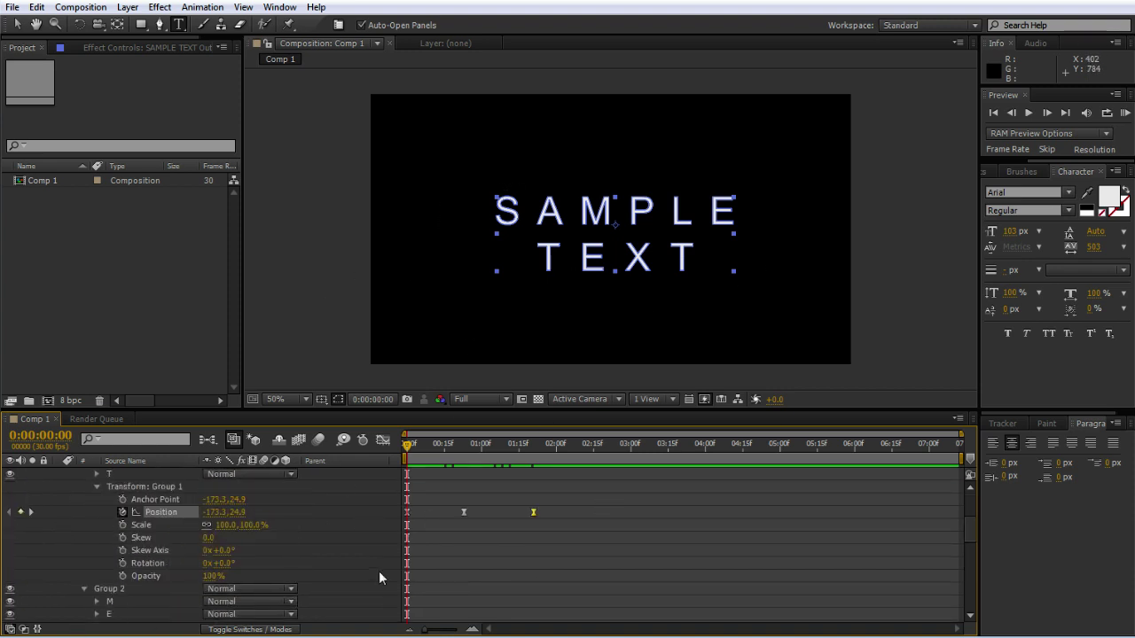
right_click(532, 513)
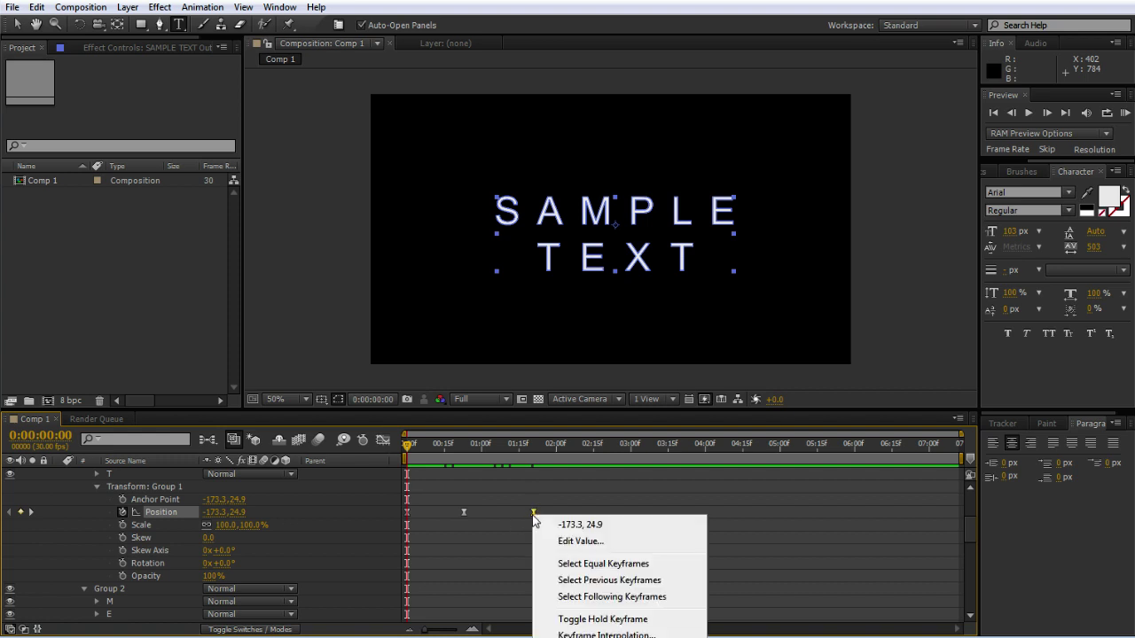
mouse_move(603, 636)
click(406, 512)
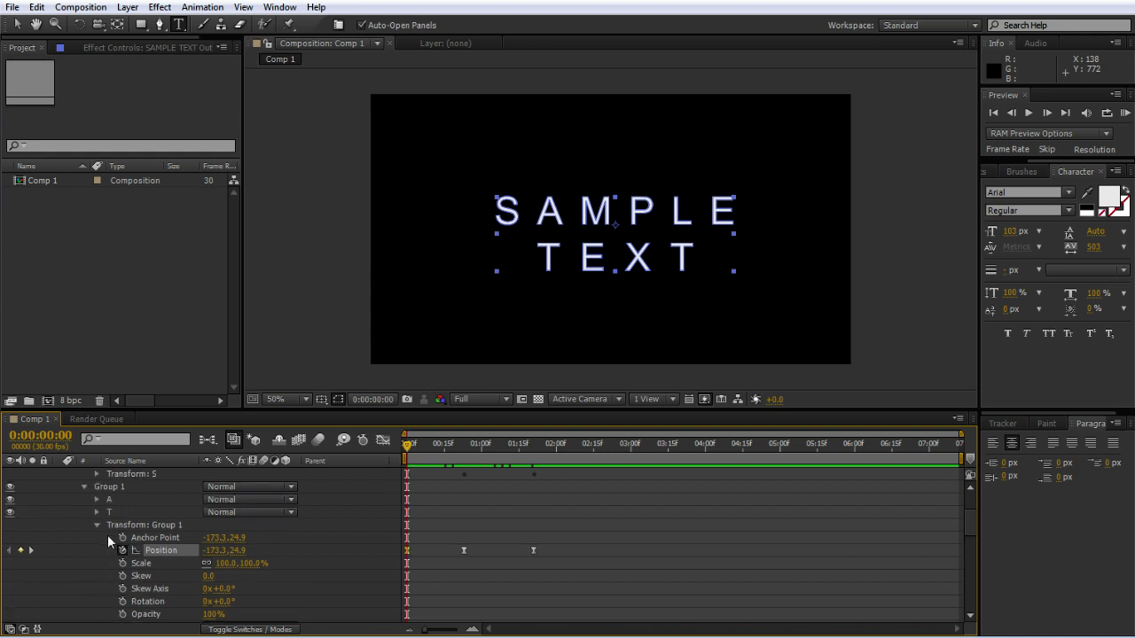
Step: Expand the Transform properties of Group 4, the E group and the S group
scroll(437, 566, down, 5)
scroll(422, 552, down, 6)
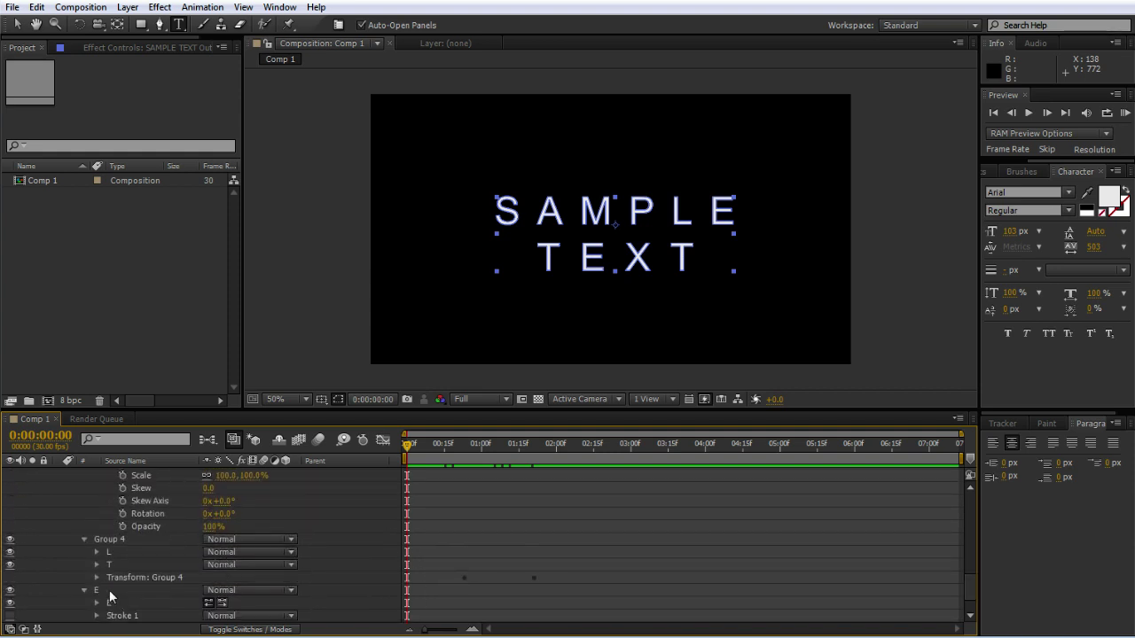
click(96, 577)
scroll(161, 553, down, 4)
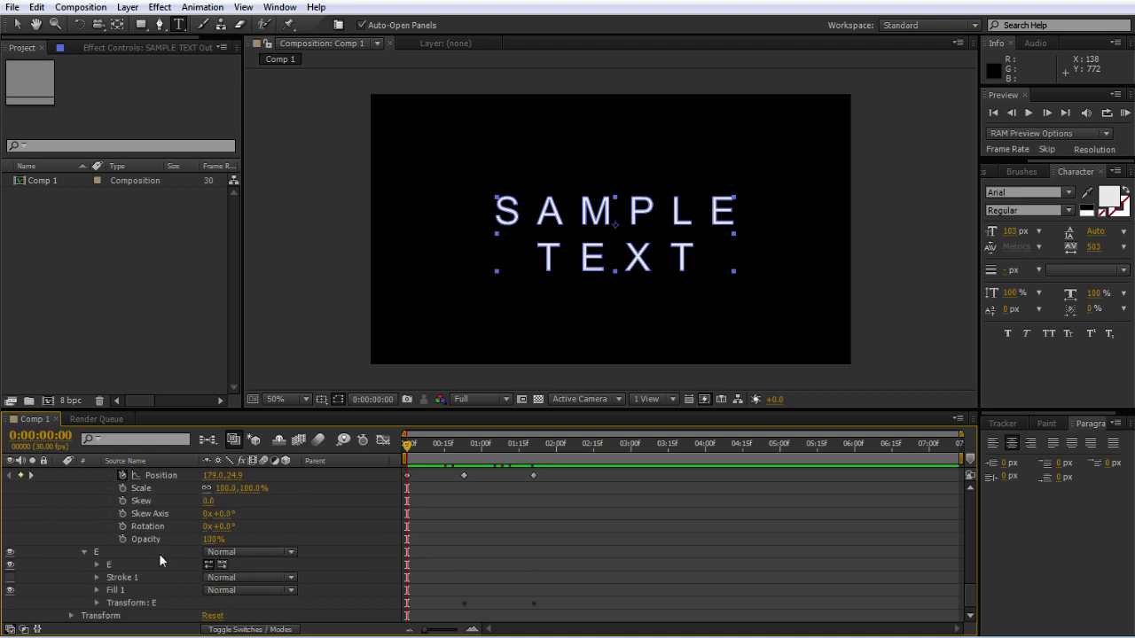
click(97, 603)
scroll(426, 541, down, 4)
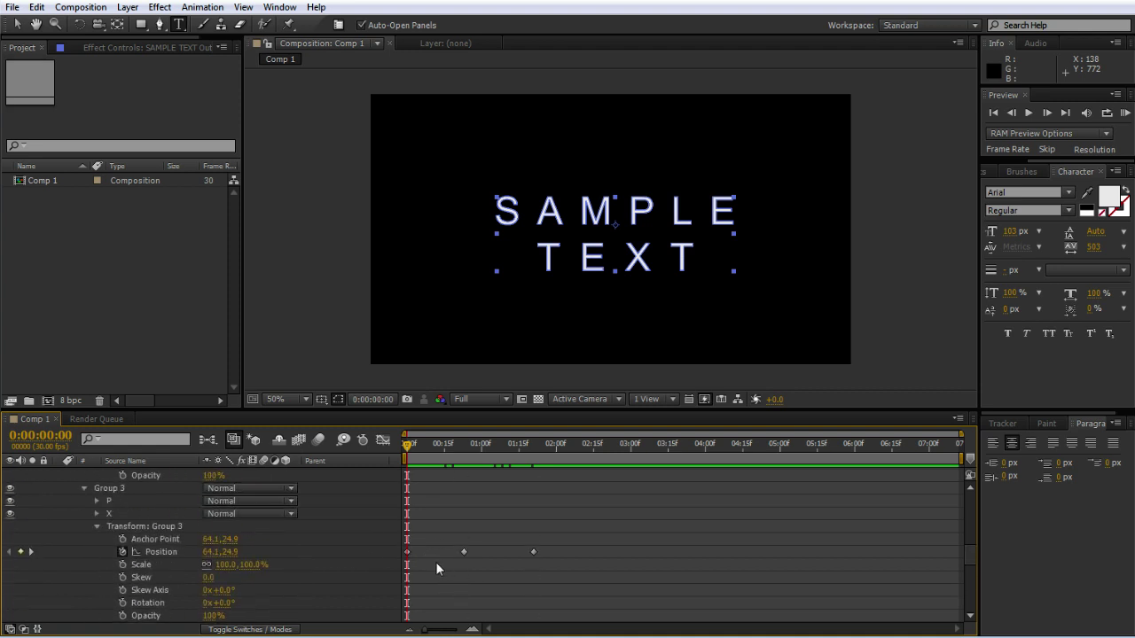
scroll(463, 589, down, 1)
scroll(447, 521, up, 8)
scroll(471, 523, down, 3)
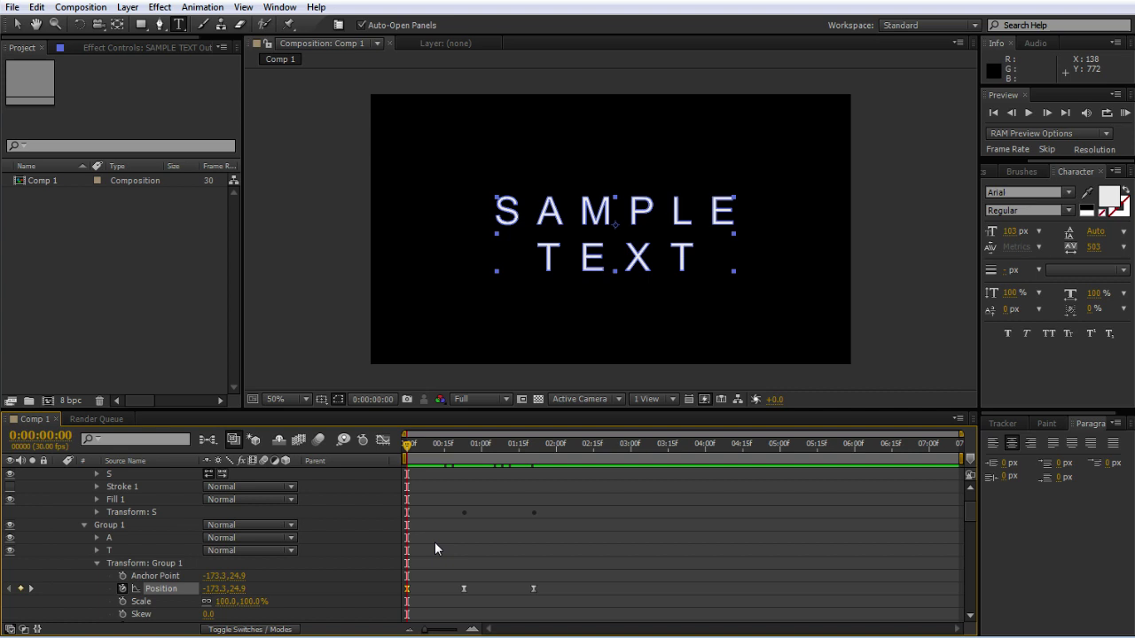
click(97, 512)
scroll(544, 550, up, 1)
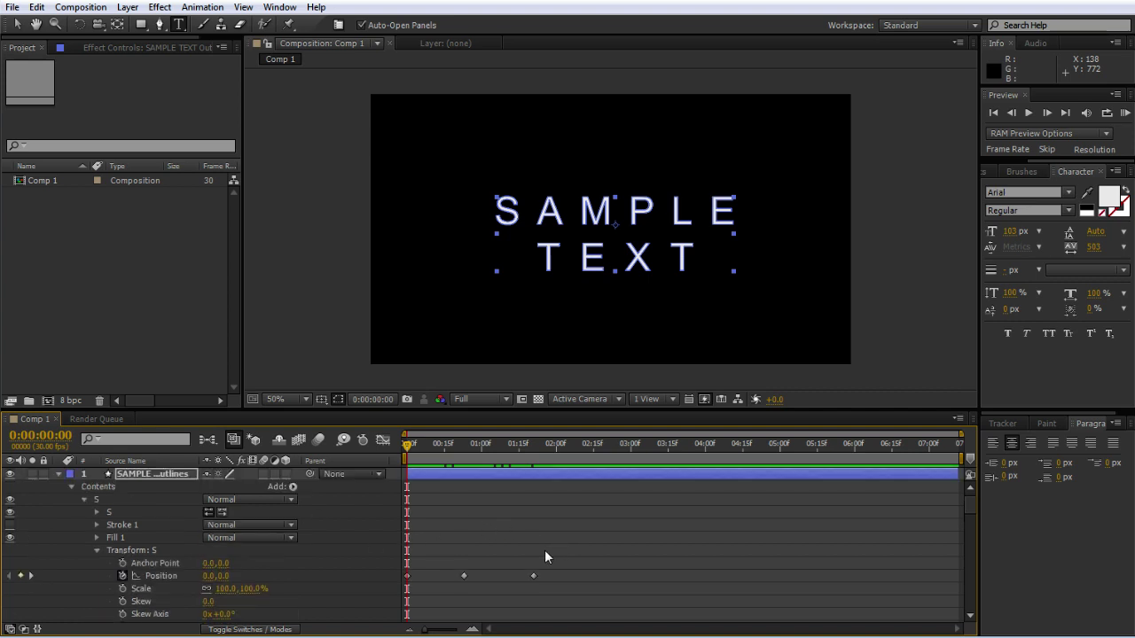
scroll(497, 550, down, 3)
scroll(493, 547, up, 5)
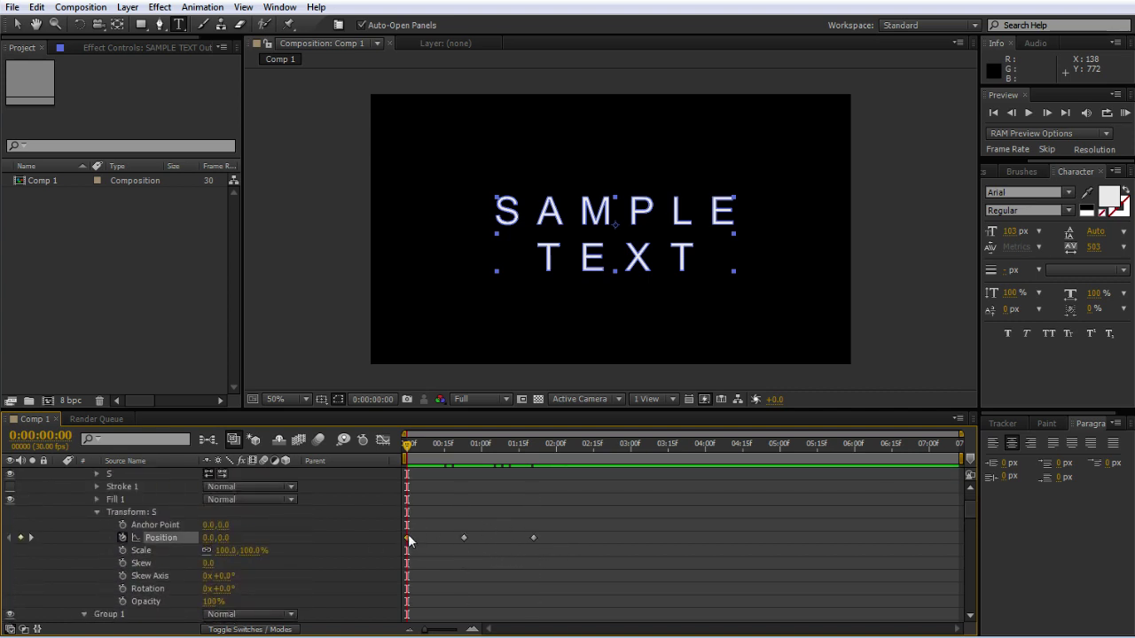
Step: Apply Easy Ease to the S group's Position keyframes at 0:00, 0:00:00:23 and 0:00:01:21
right_click(407, 537)
click(638, 608)
right_click(460, 538)
click(466, 529)
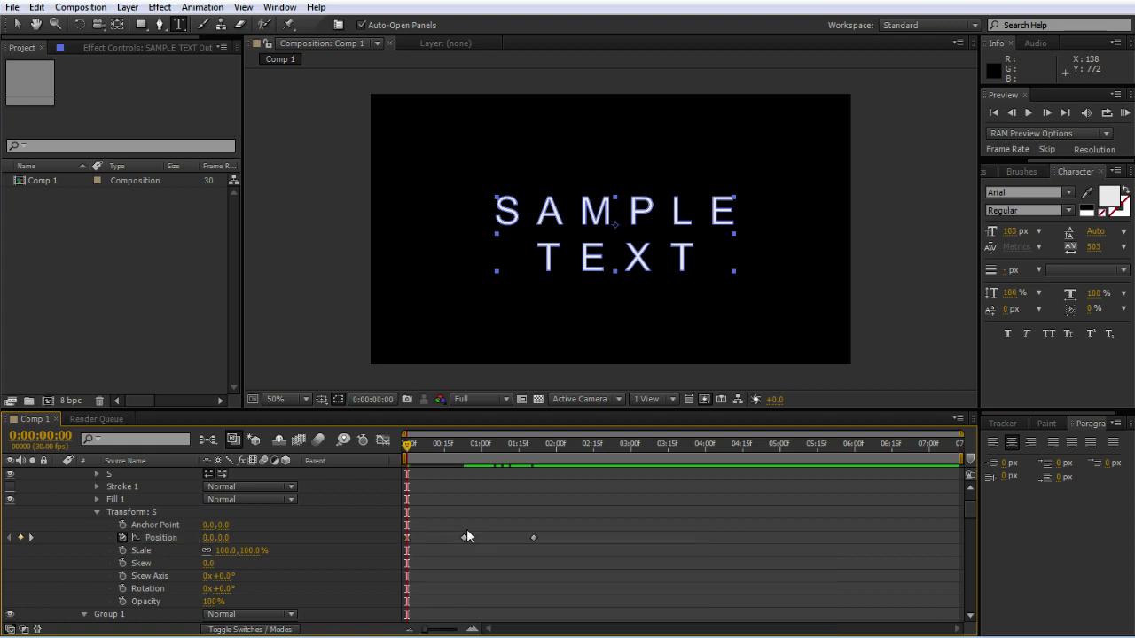
right_click(463, 538)
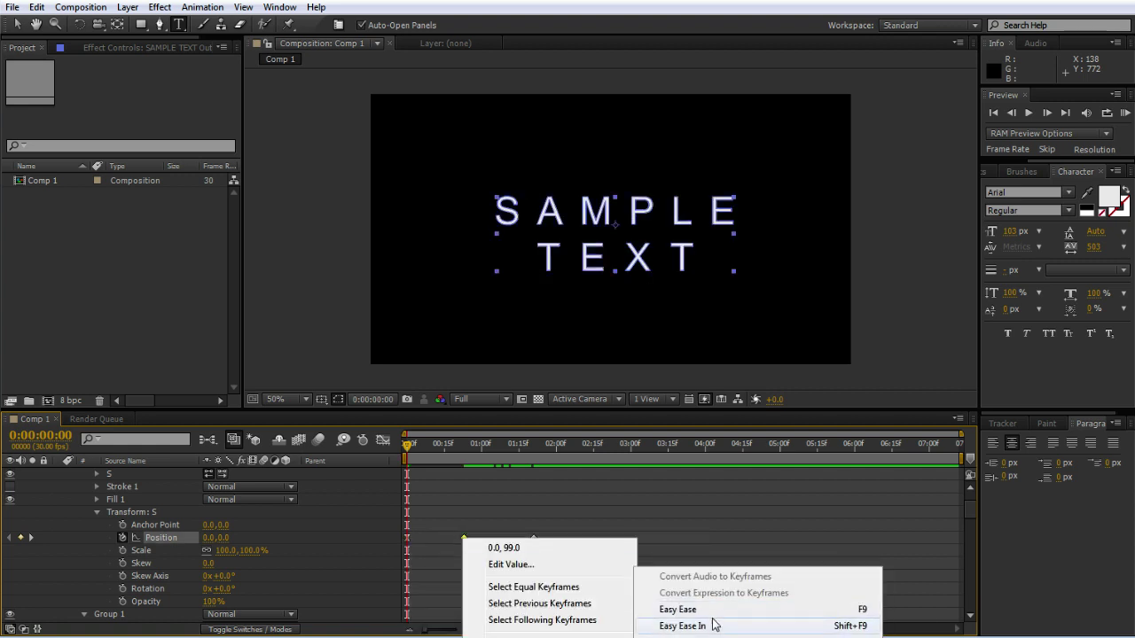
click(672, 608)
right_click(532, 537)
mouse_move(621, 635)
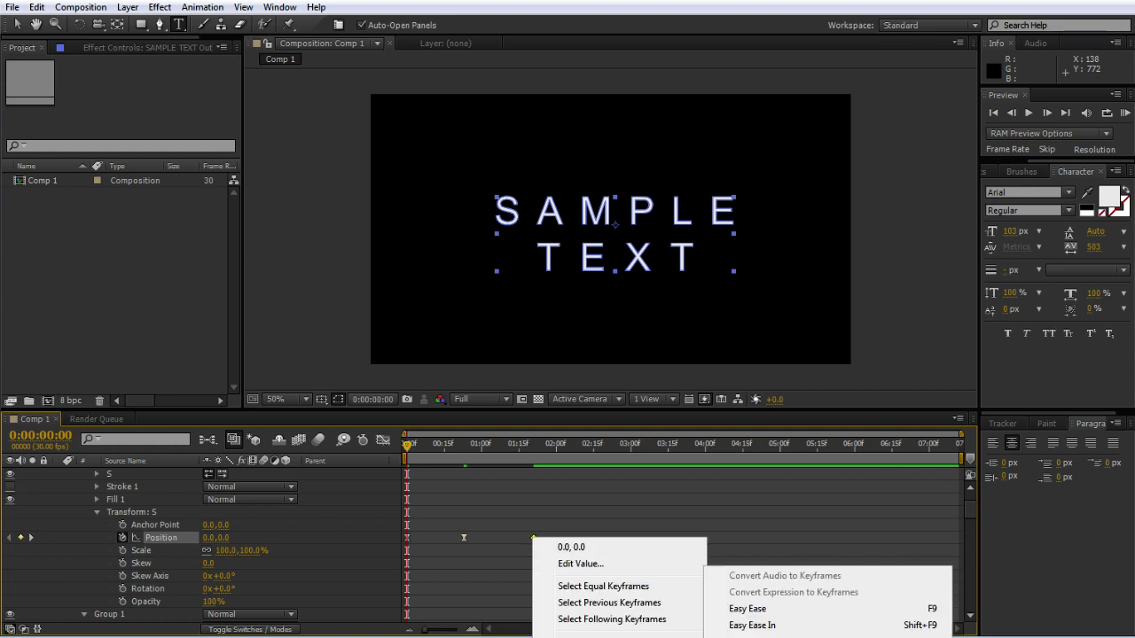
click(672, 608)
scroll(611, 541, down, 3)
scroll(587, 562, up, 2)
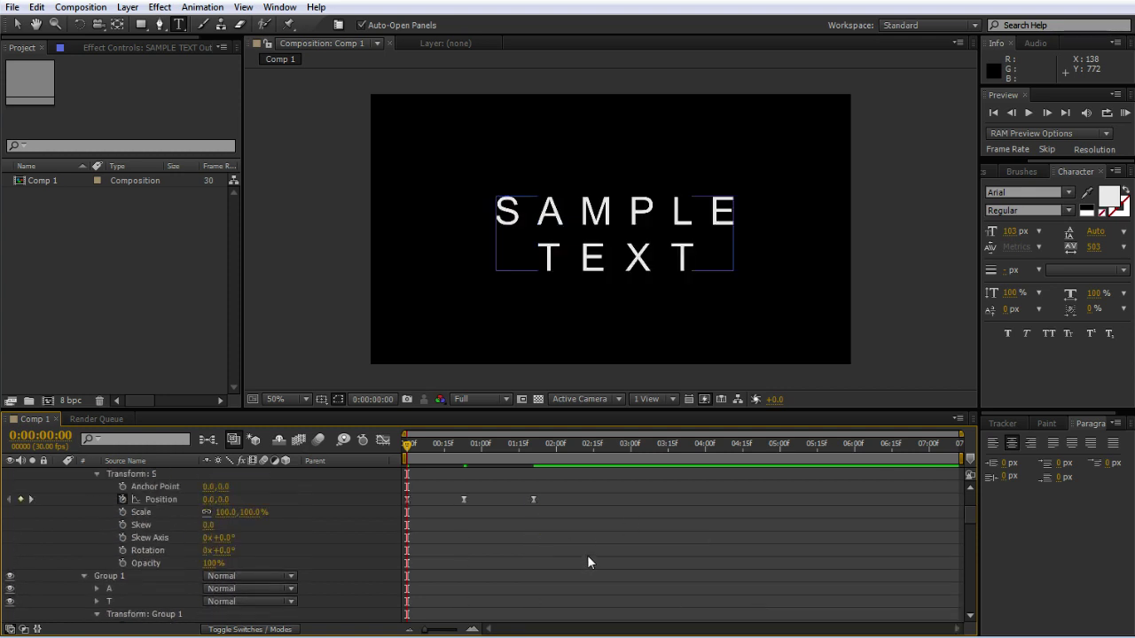
Step: Shift Group 1's and Group 2's Position keyframes slightly later in time
scroll(587, 562, down, 2)
drag(622, 513, 357, 608)
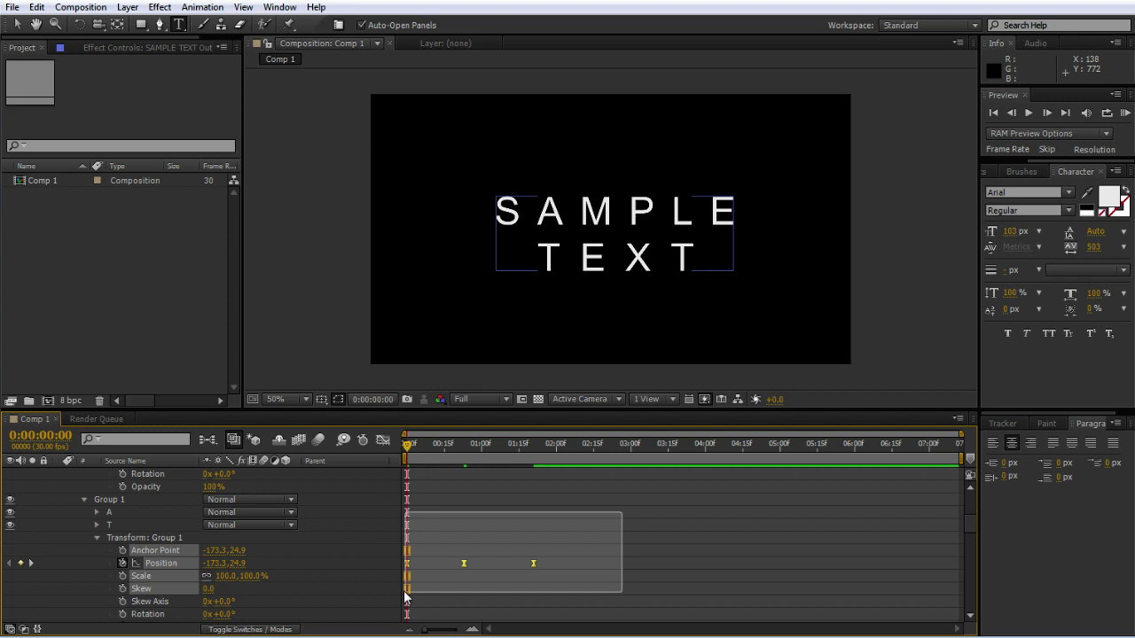
drag(405, 599, 448, 567)
drag(553, 556, 433, 562)
scroll(585, 542, down, 4)
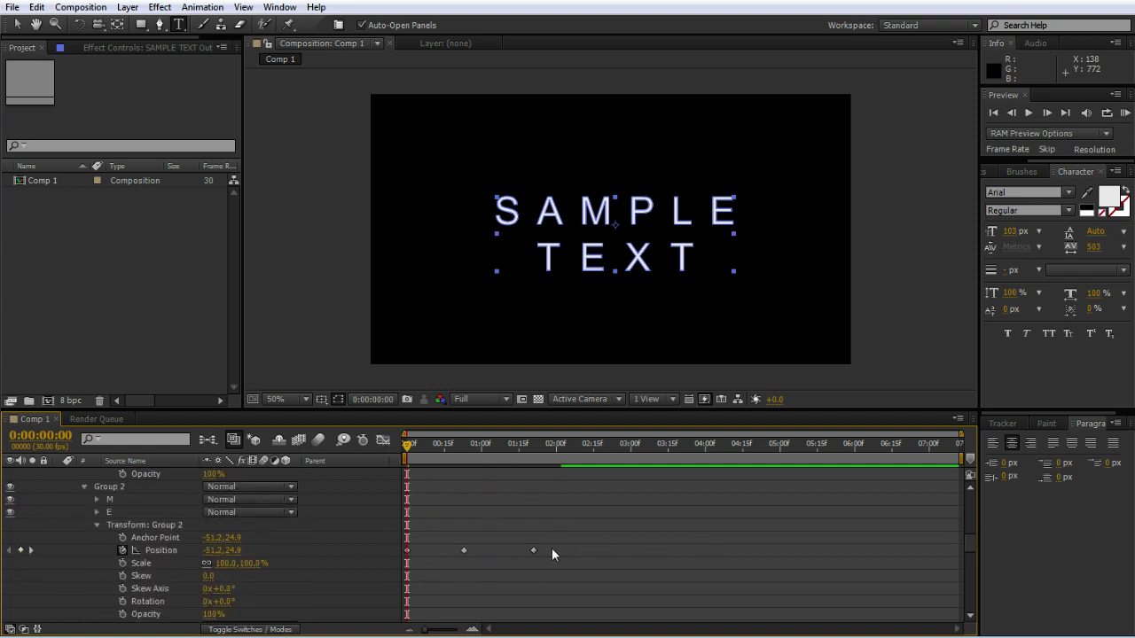
drag(398, 546, 555, 567)
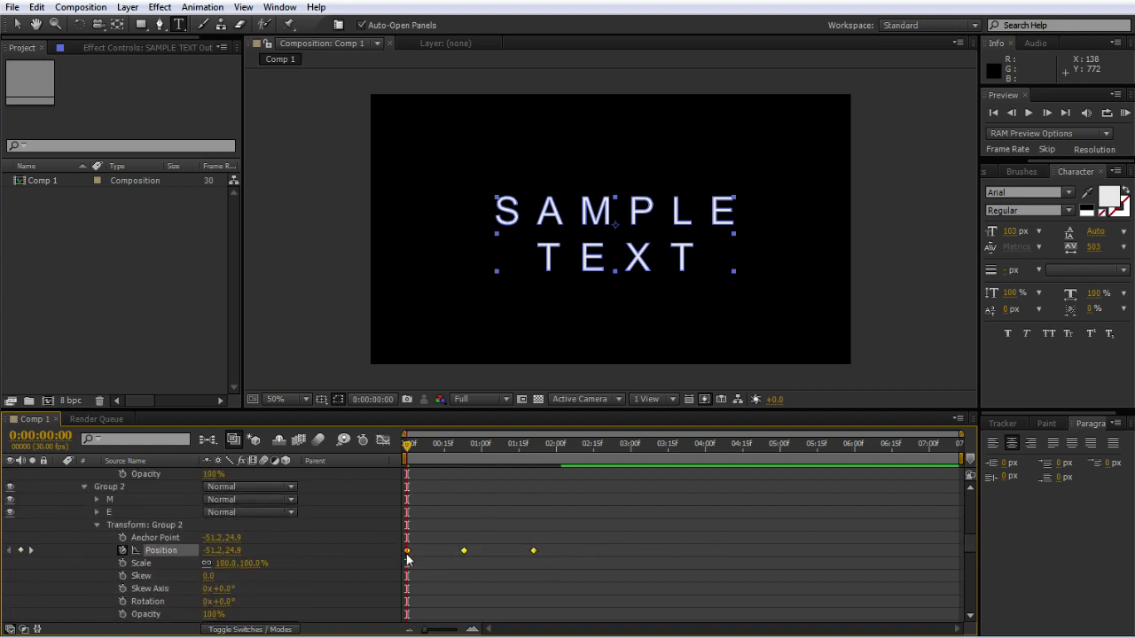
drag(406, 553, 457, 550)
scroll(478, 547, up, 4)
scroll(503, 547, down, 4)
scroll(460, 526, up, 4)
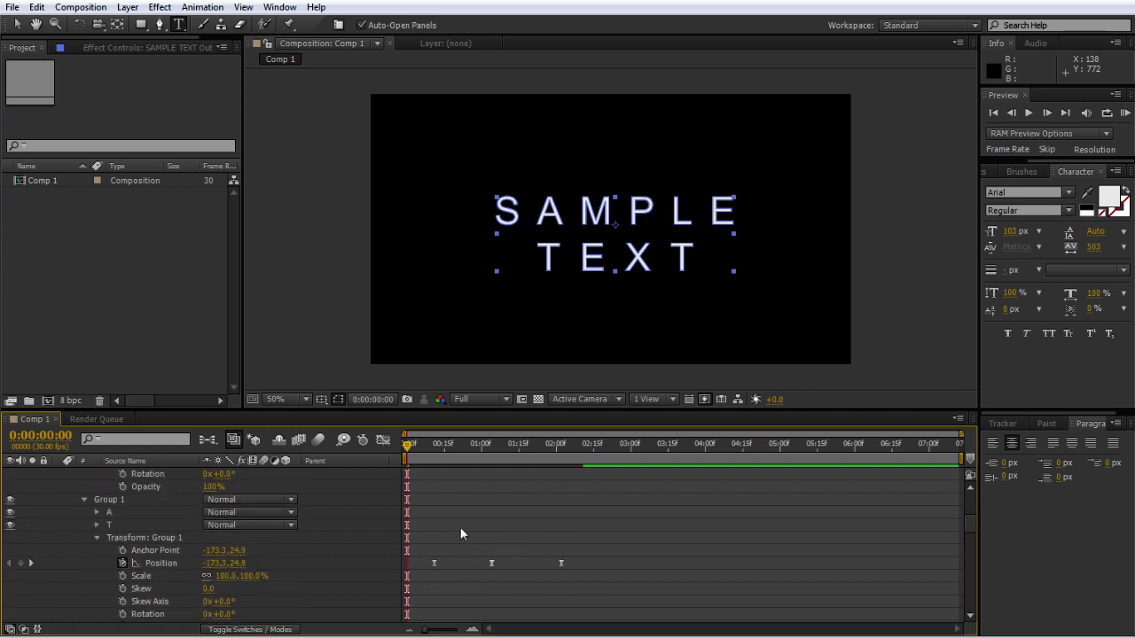
scroll(460, 527, down, 8)
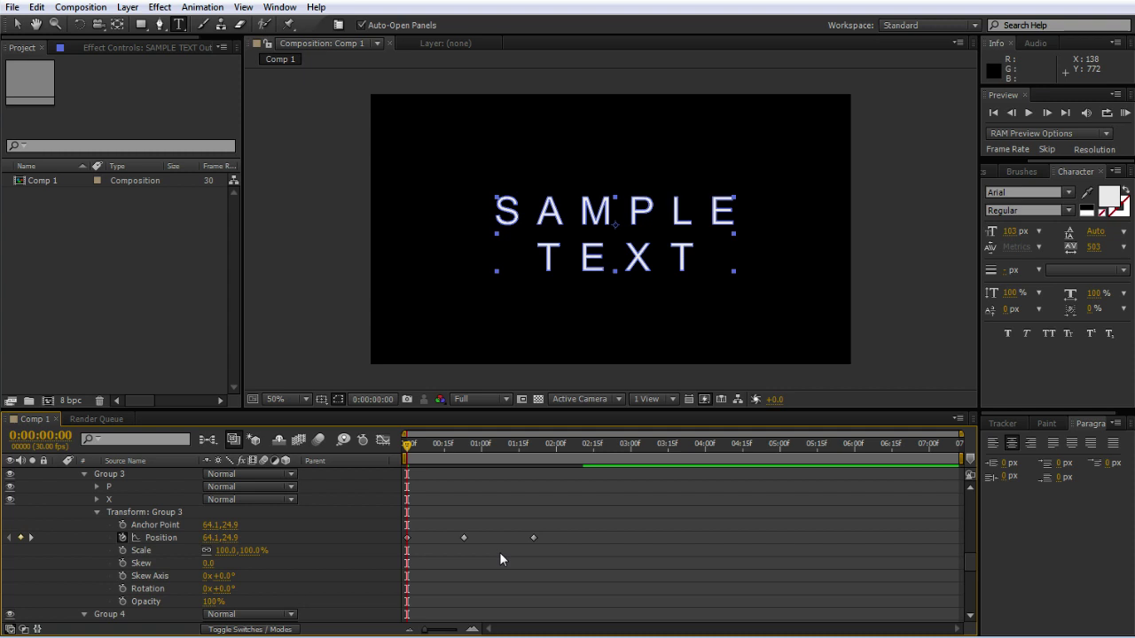
Step: Select Group 3's Position keyframes and delay Group 4's Position keyframes later
drag(547, 531, 410, 527)
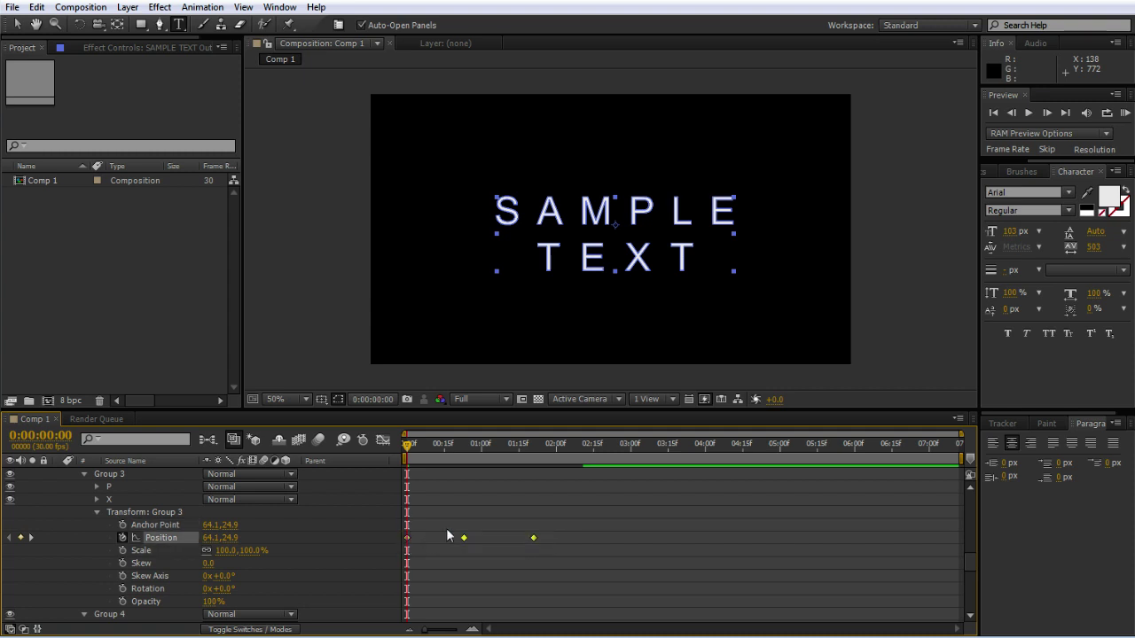
click(559, 533)
drag(559, 533, 405, 543)
click(593, 512)
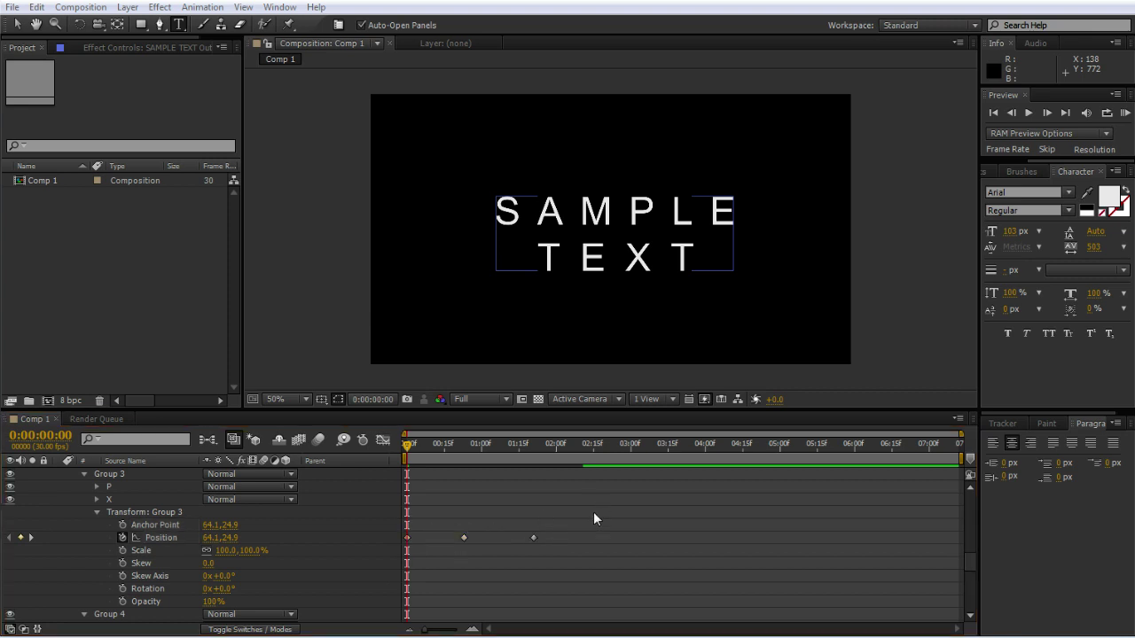
drag(541, 530, 484, 537)
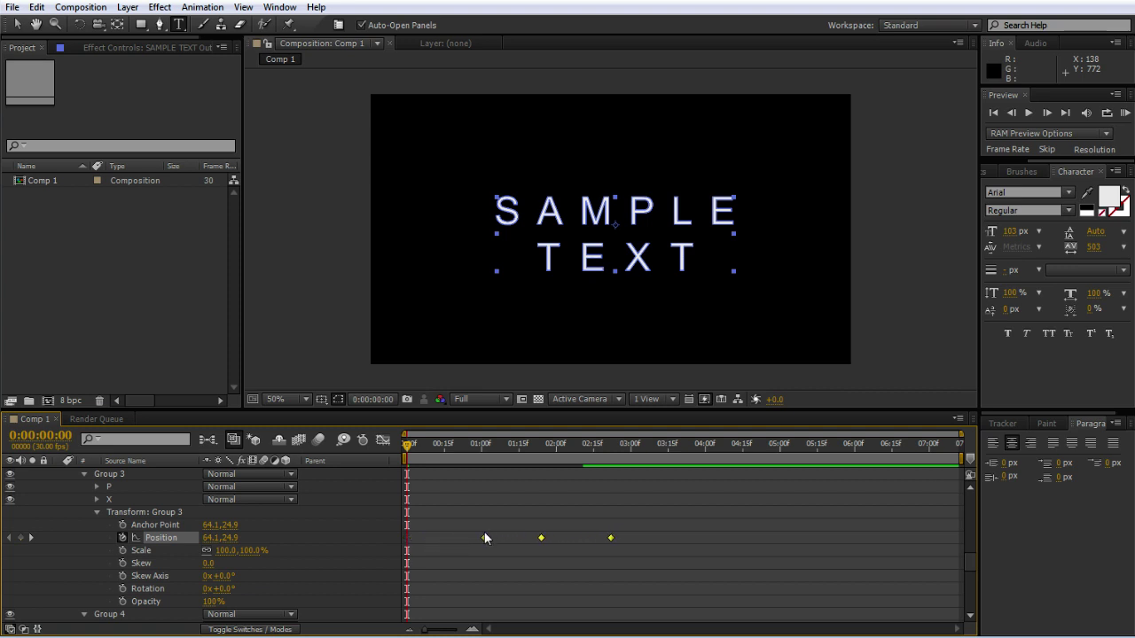
scroll(576, 518, down, 4)
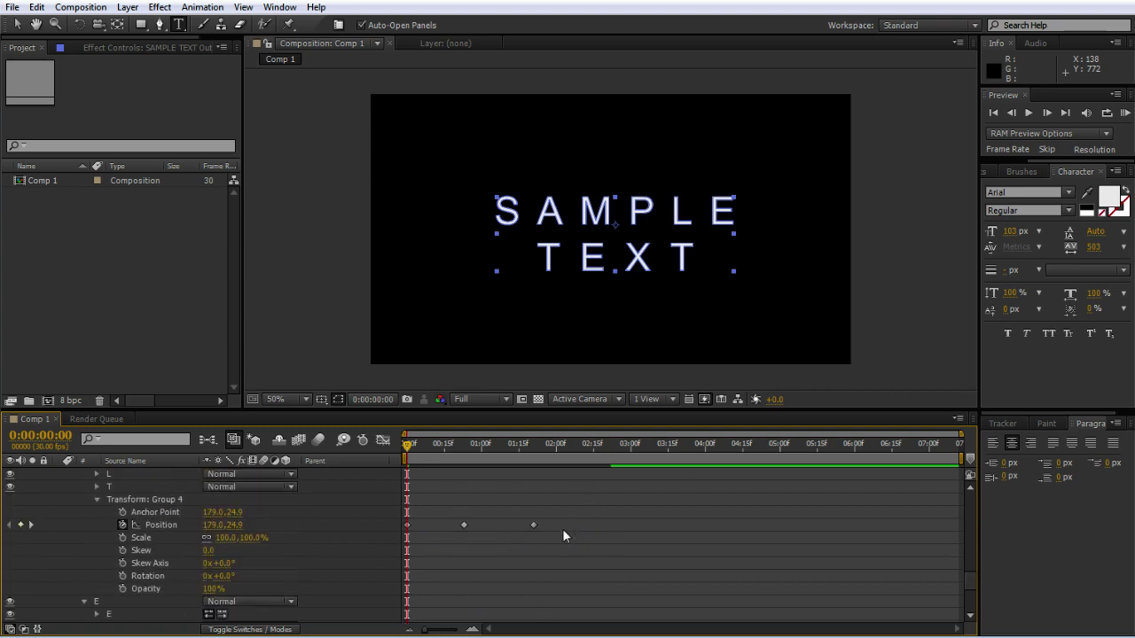
drag(547, 519, 511, 561)
scroll(519, 508, down, 2)
scroll(521, 509, up, 5)
scroll(529, 542, down, 6)
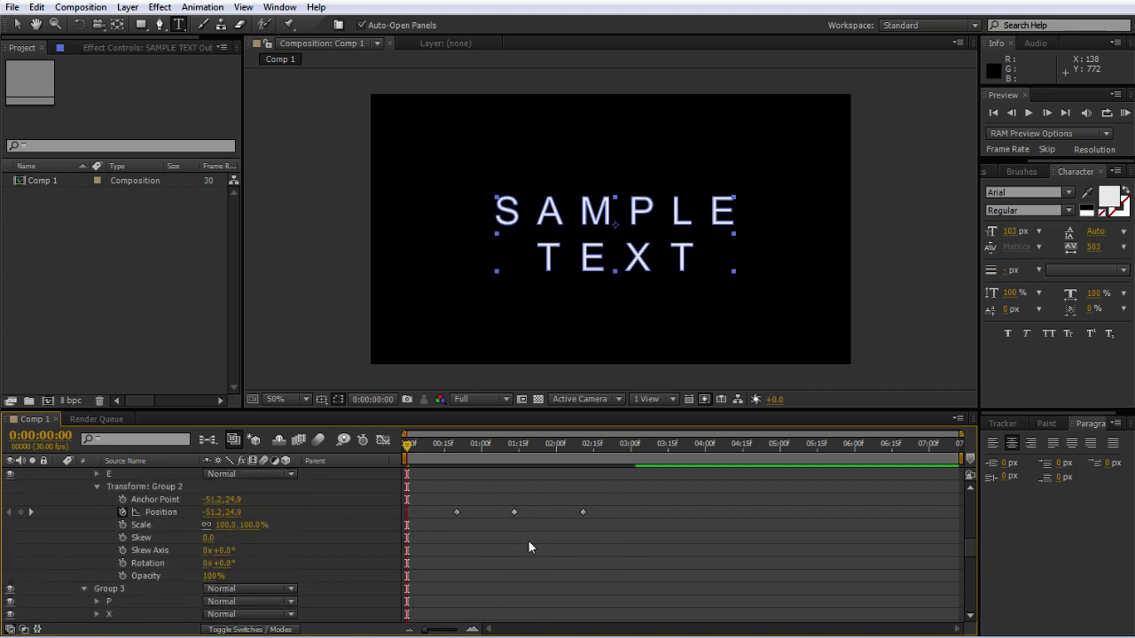
scroll(528, 545, down, 8)
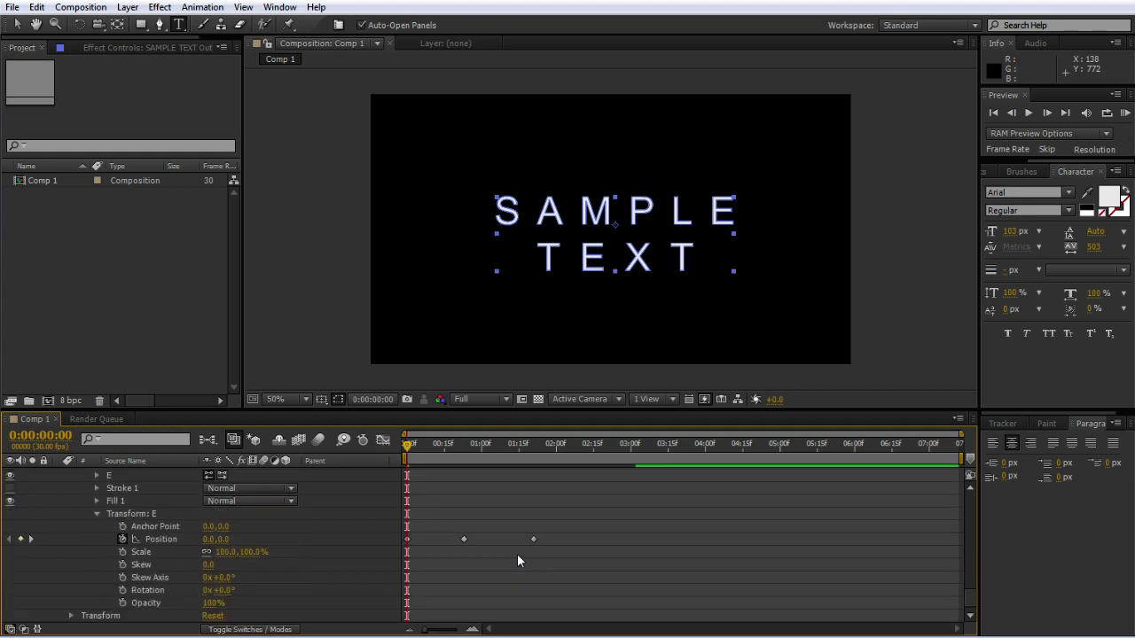
Step: Push the E group's Position keyframes later to about 0:00:02:00 and scrub to preview the wave
drag(546, 537, 383, 541)
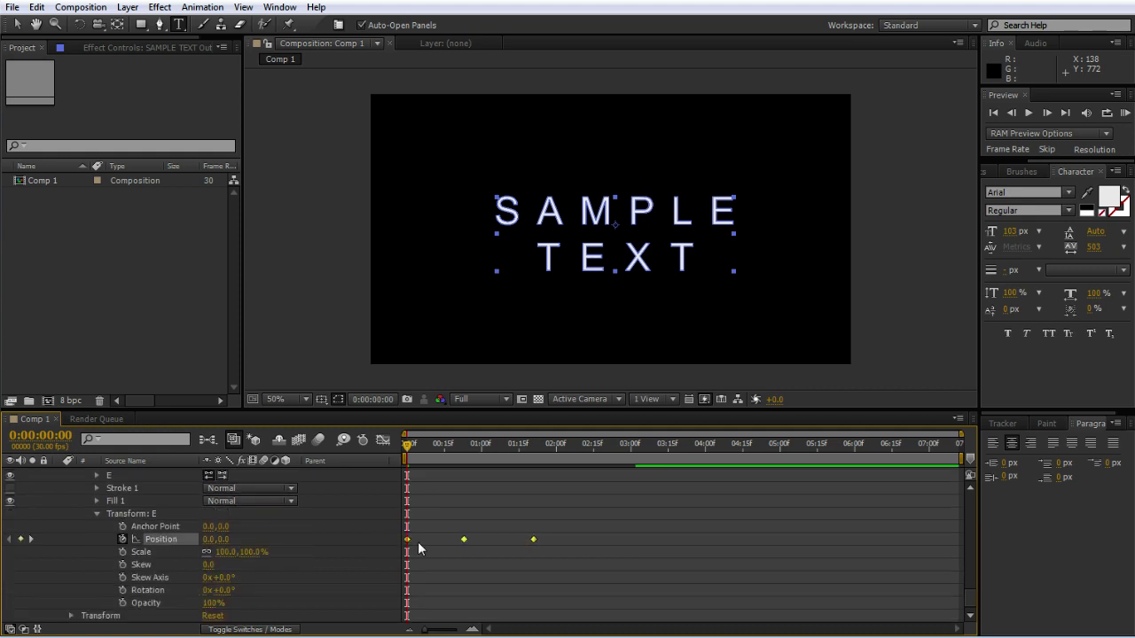
scroll(461, 532, up, 10)
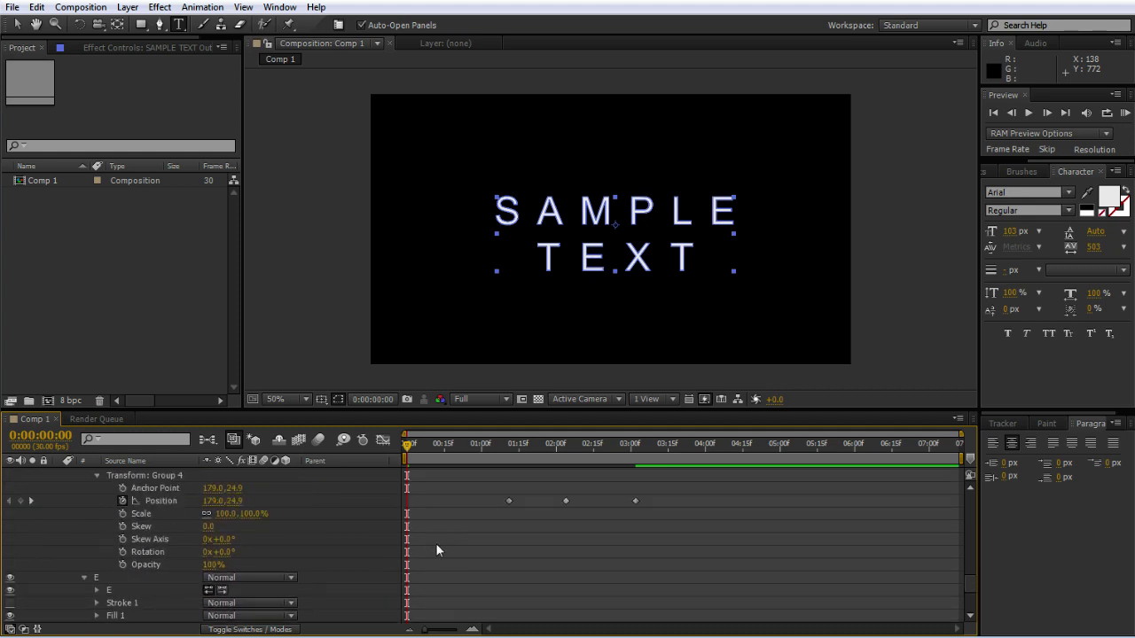
scroll(435, 546, down, 8)
drag(414, 581, 550, 580)
scroll(488, 552, up, 5)
drag(410, 446, 629, 468)
Step: Return to the start and marquee-select the Position keyframes of every letter group through E
key(Home)
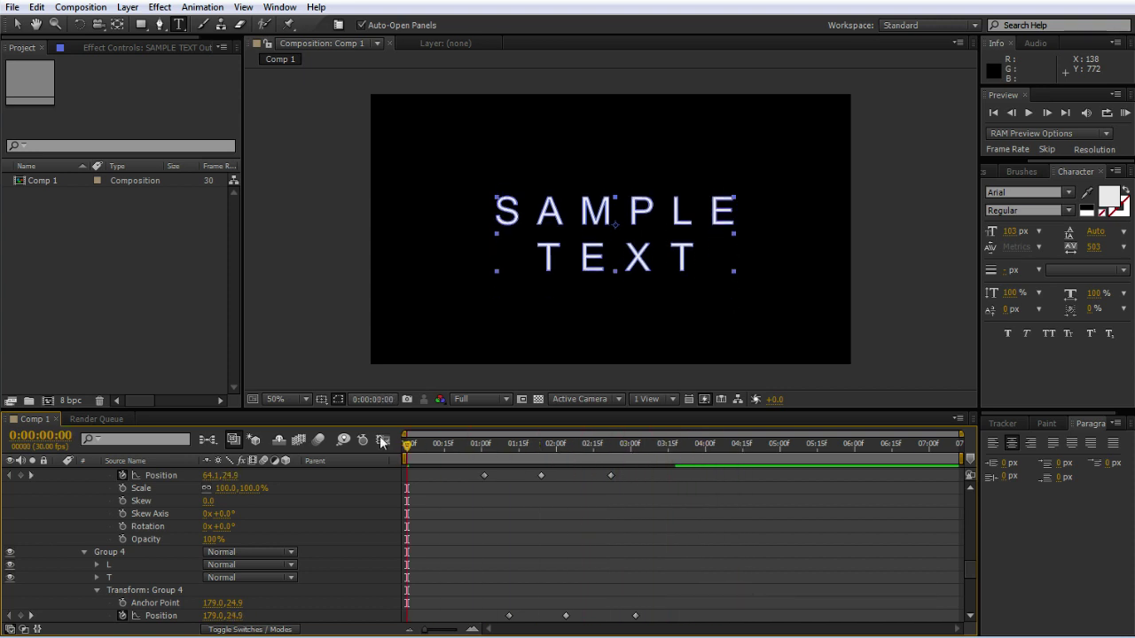
scroll(536, 551, up, 8)
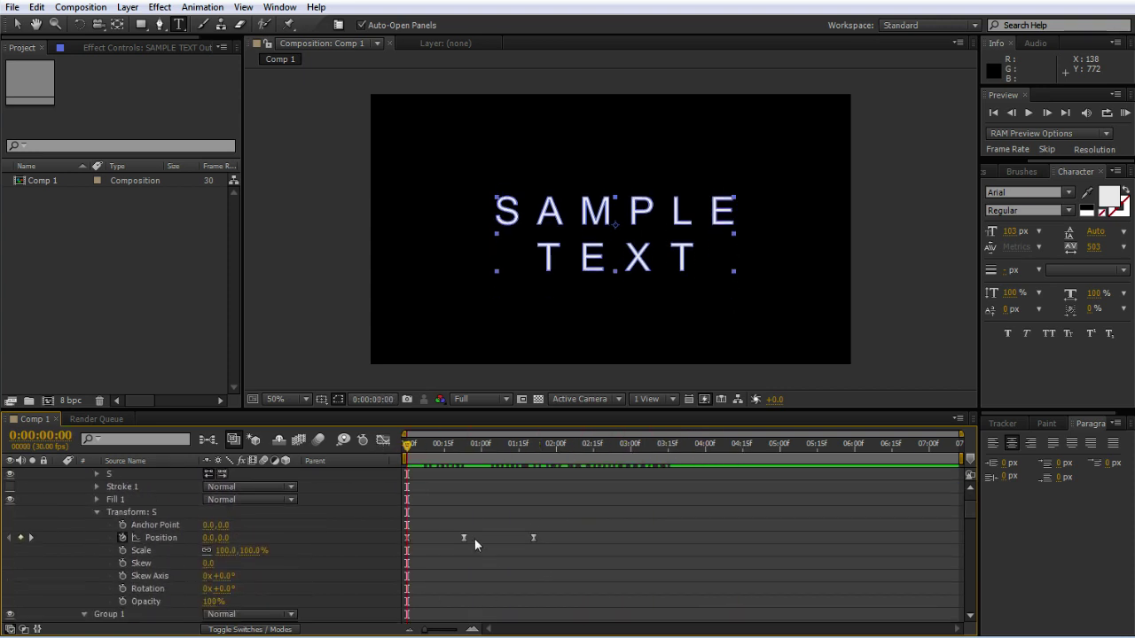
drag(544, 535, 403, 544)
scroll(581, 568, down, 3)
scroll(580, 572, down, 1)
drag(585, 551, 419, 569)
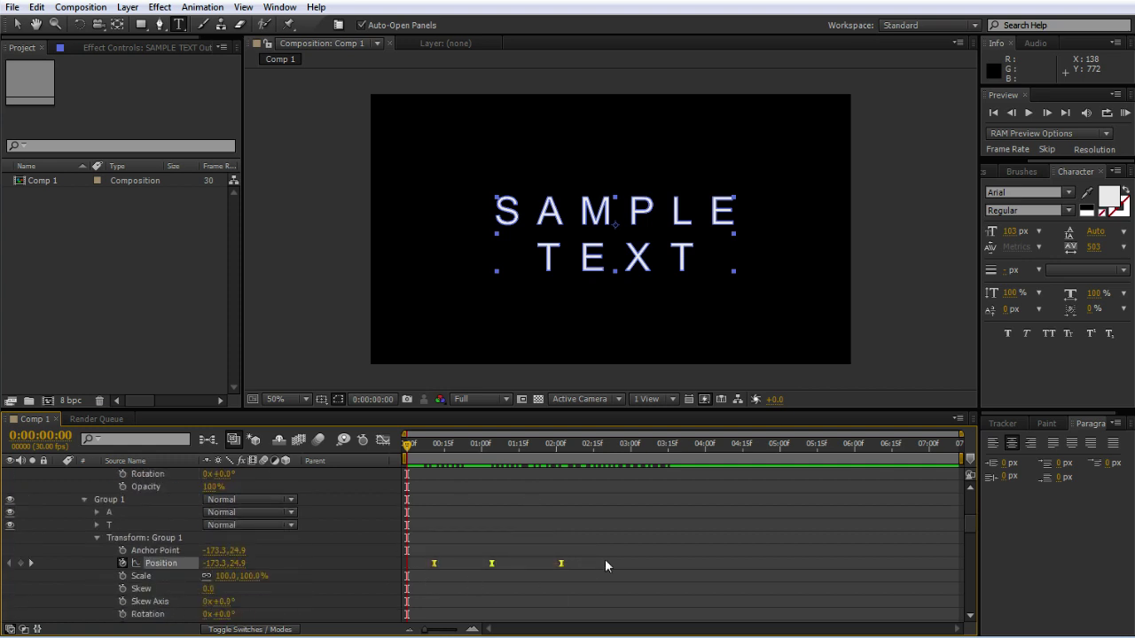
scroll(604, 558, down, 5)
drag(608, 508, 415, 526)
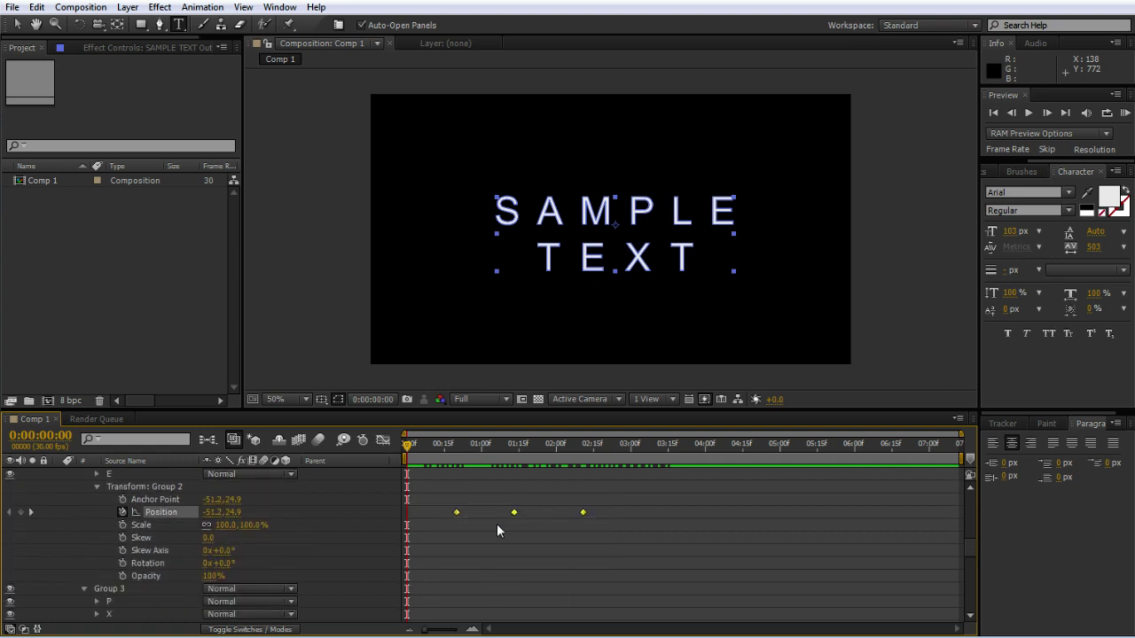
scroll(532, 523, down, 4)
drag(631, 523, 445, 551)
scroll(532, 545, down, 4)
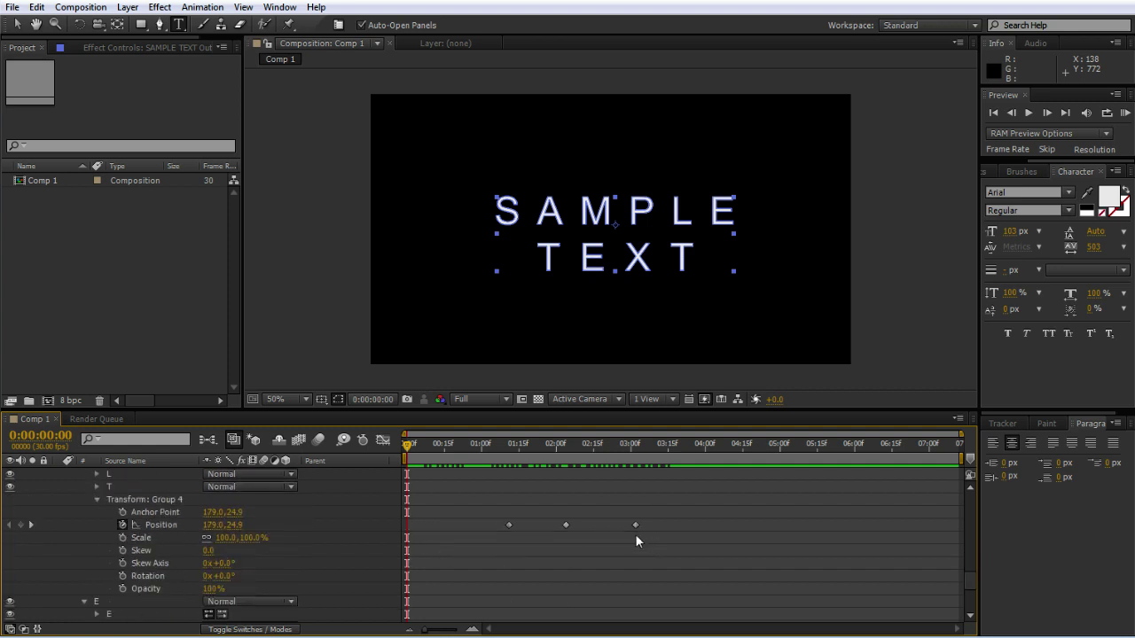
drag(661, 517, 526, 547)
scroll(603, 532, down, 4)
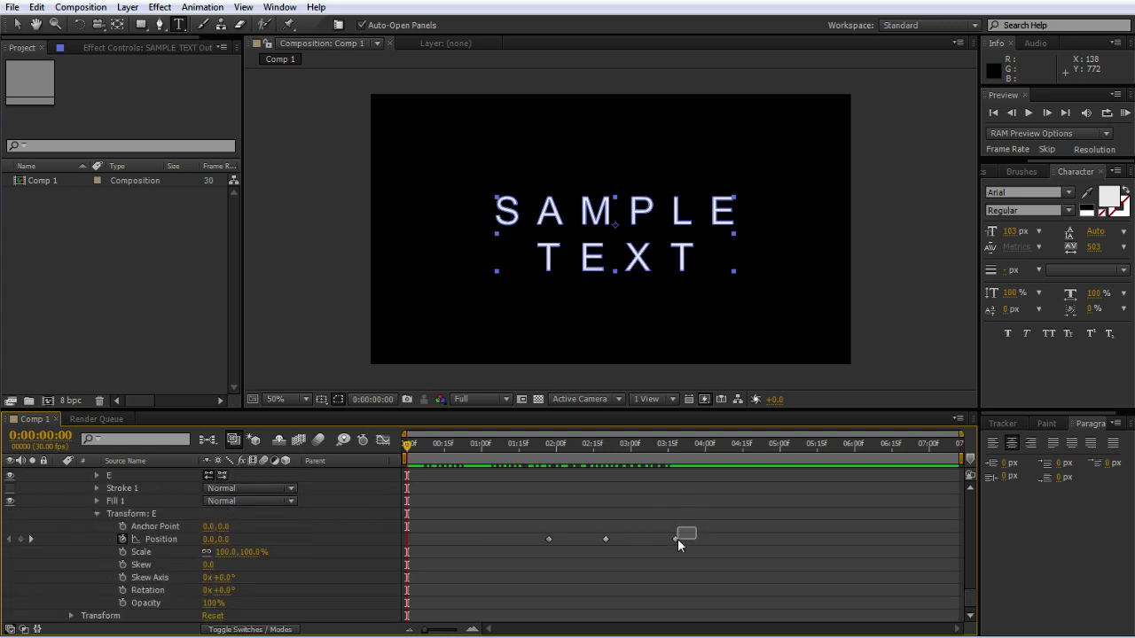
drag(677, 539, 514, 568)
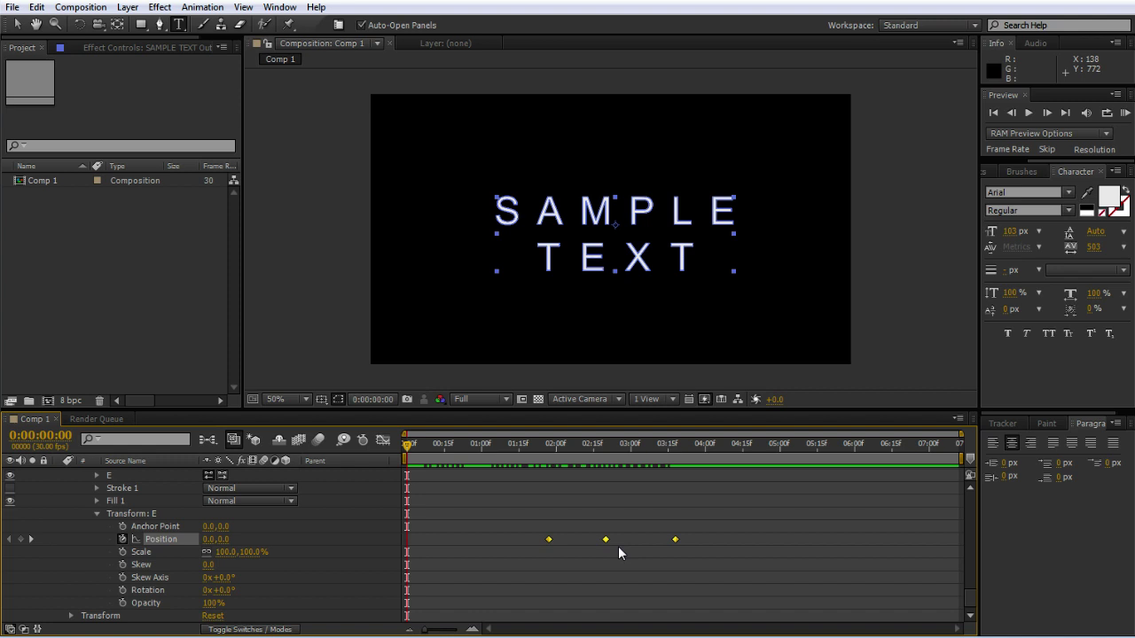
Step: Fine-tune the E group's keyframe timing, undoing an overshifted move
drag(549, 539, 613, 540)
key(ctrl+z)
scroll(591, 547, down, 5)
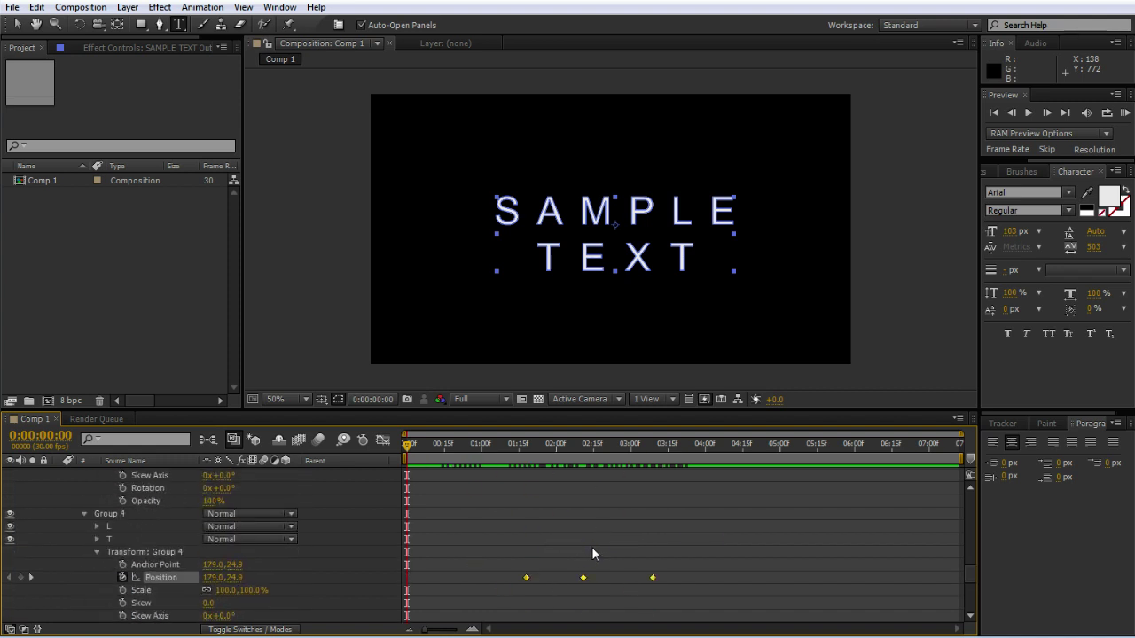
scroll(591, 547, up, 5)
mouse_move(565, 540)
mouse_down()
mouse_move(492, 544)
mouse_move(549, 544)
mouse_up()
scroll(461, 567, up, 2)
scroll(472, 582, up, 8)
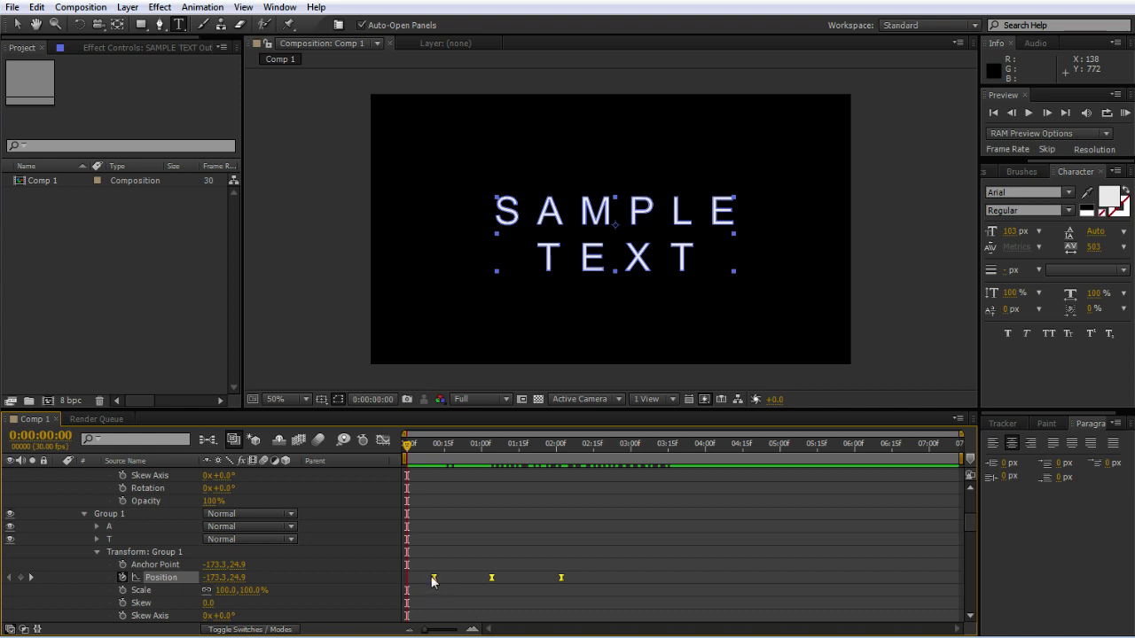
Step: Apply Easy Ease to all the selected Position keyframes
right_click(433, 578)
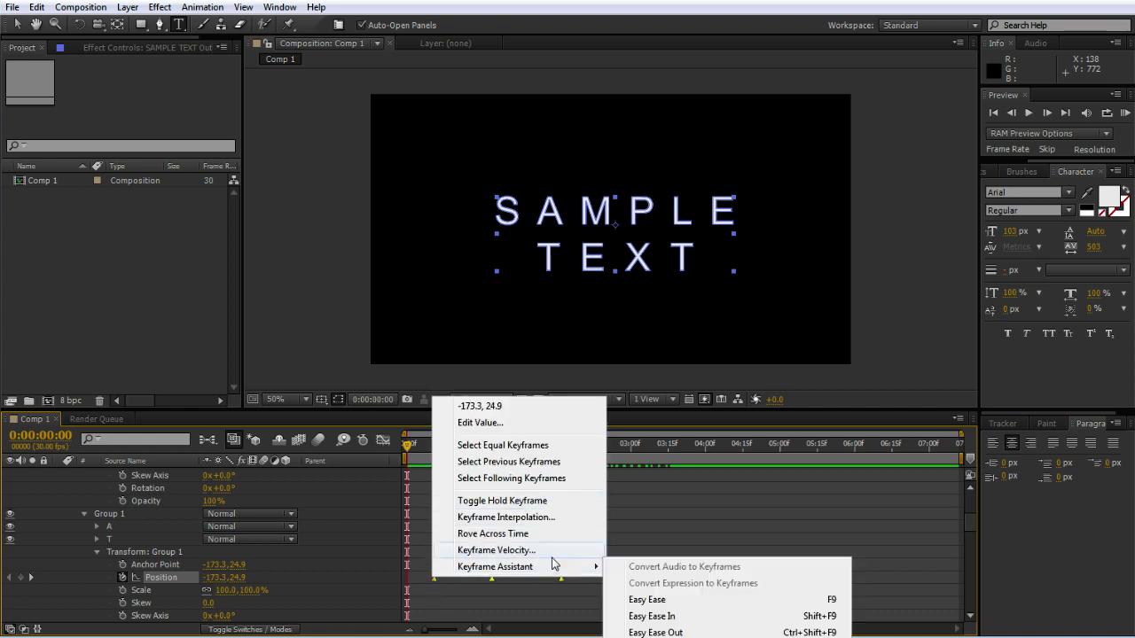
click(666, 526)
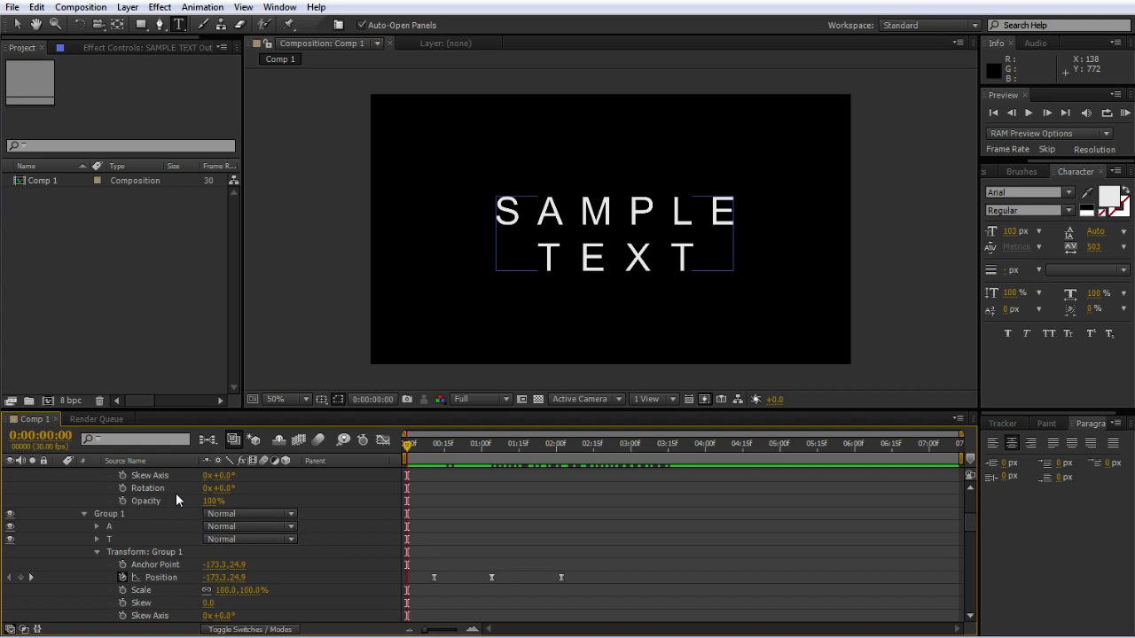
scroll(421, 567, down, 5)
scroll(441, 557, up, 10)
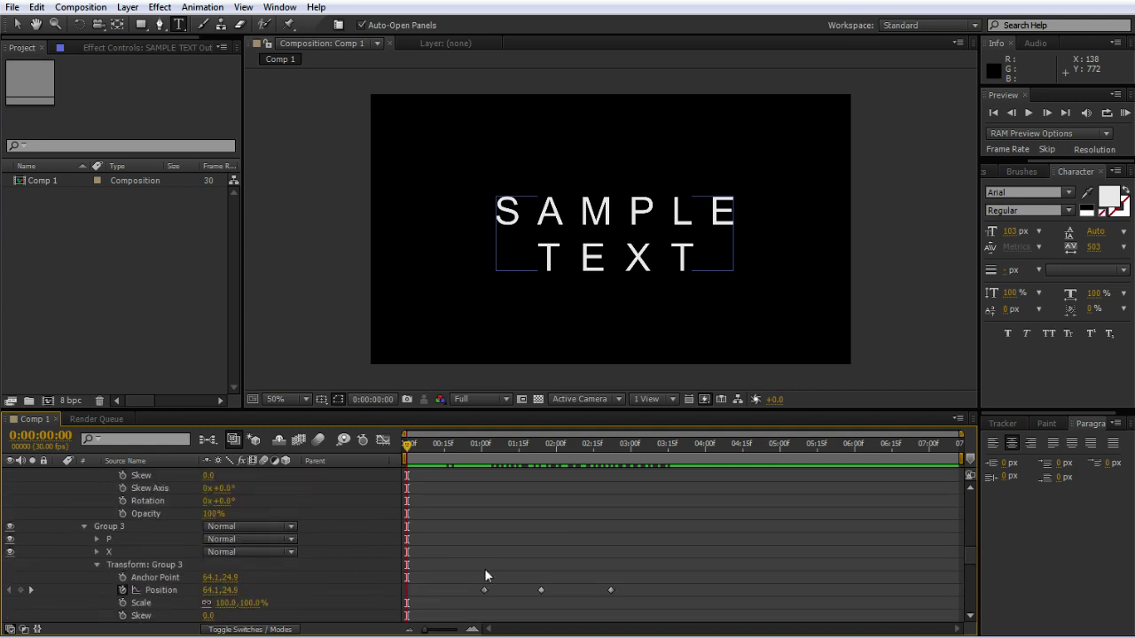
scroll(509, 541, down, 4)
scroll(479, 516, up, 4)
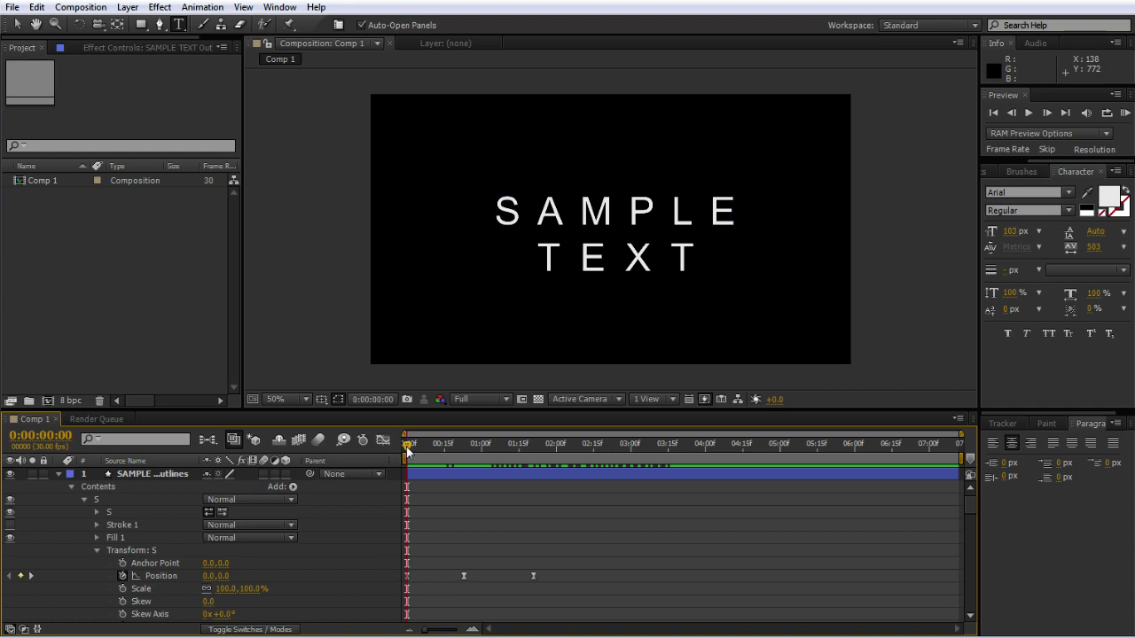
drag(407, 443, 466, 587)
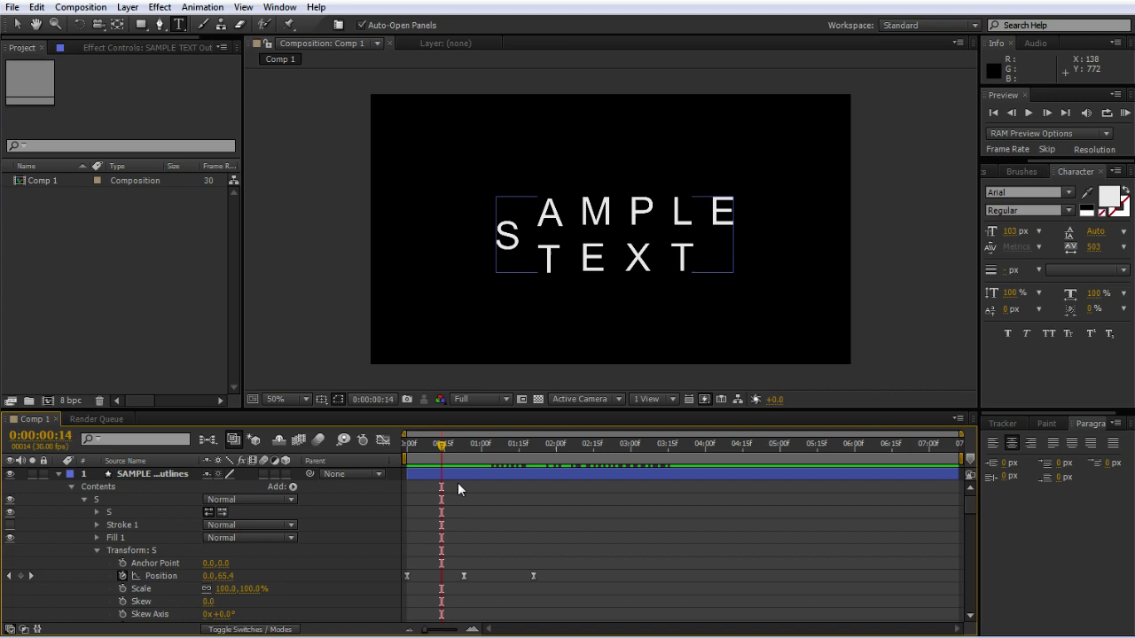
scroll(505, 540, down, 6)
scroll(528, 553, up, 8)
scroll(505, 549, down, 10)
scroll(551, 512, down, 8)
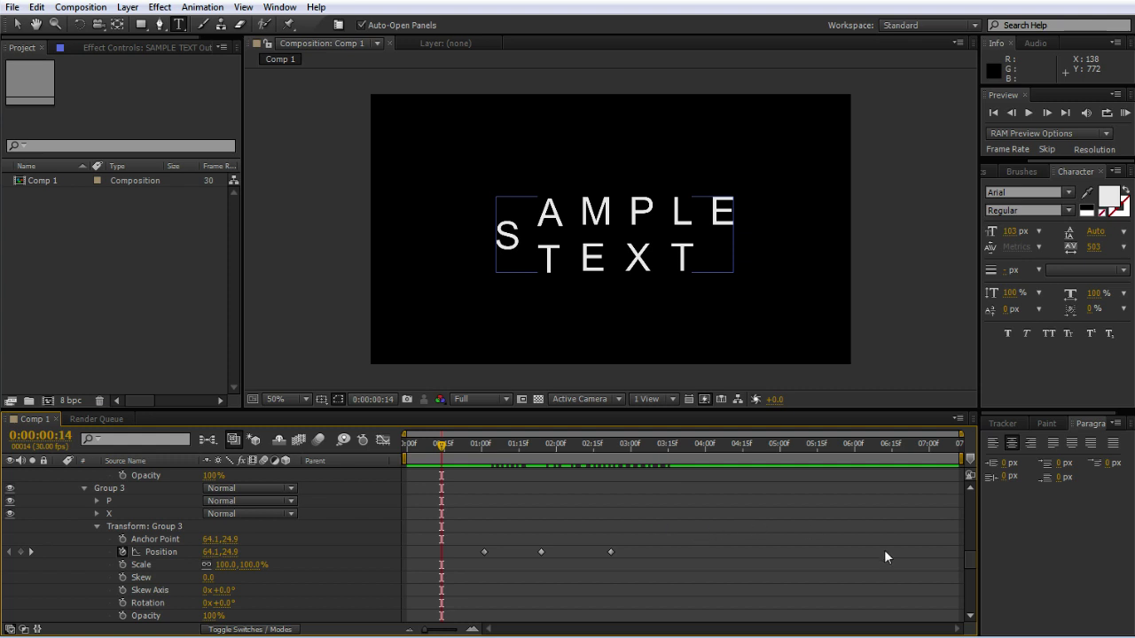
drag(884, 557, 470, 557)
scroll(665, 541, up, 10)
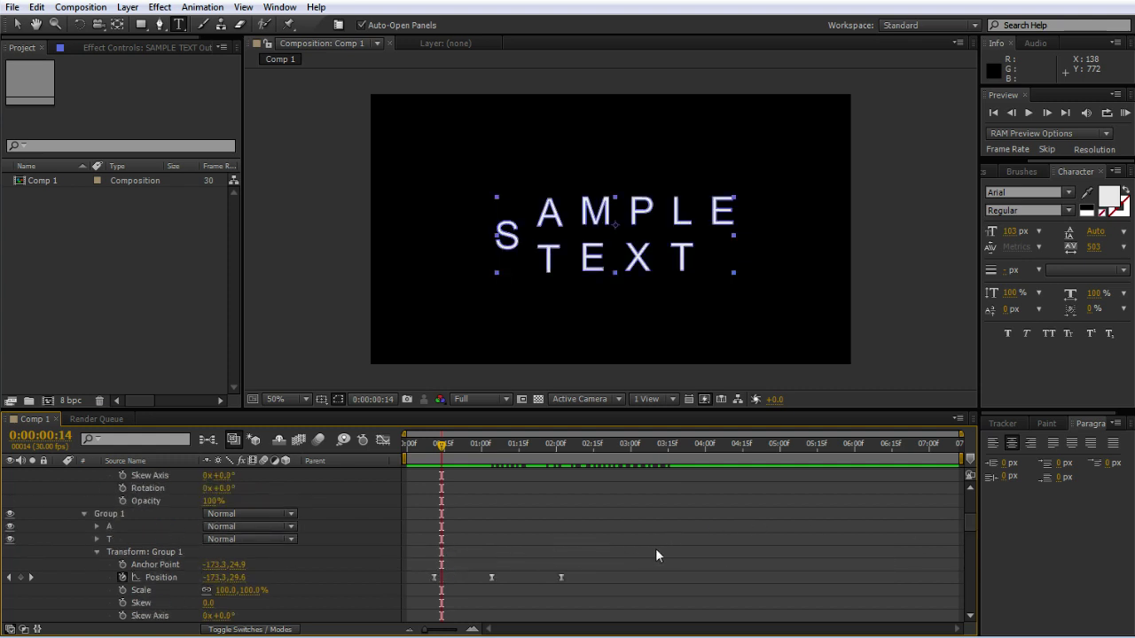
click(656, 555)
mouse_move(410, 443)
mouse_down()
mouse_move(596, 456)
mouse_move(547, 468)
mouse_move(379, 457)
mouse_move(648, 452)
mouse_move(361, 452)
mouse_move(666, 467)
mouse_move(463, 471)
mouse_move(551, 458)
mouse_move(381, 453)
mouse_move(652, 460)
mouse_move(414, 453)
mouse_up()
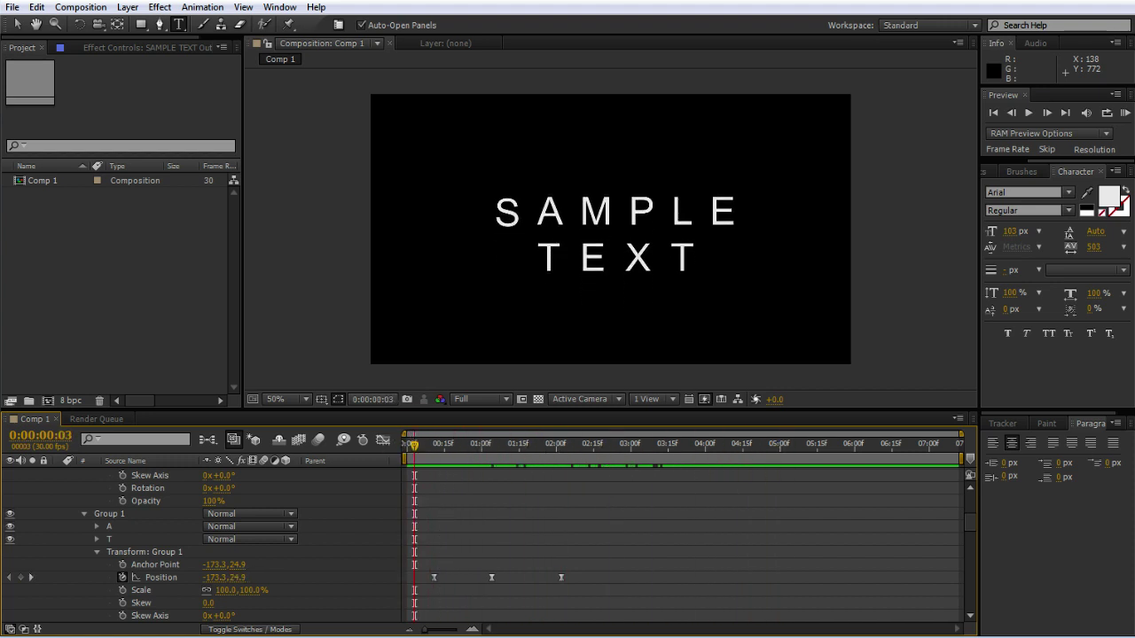